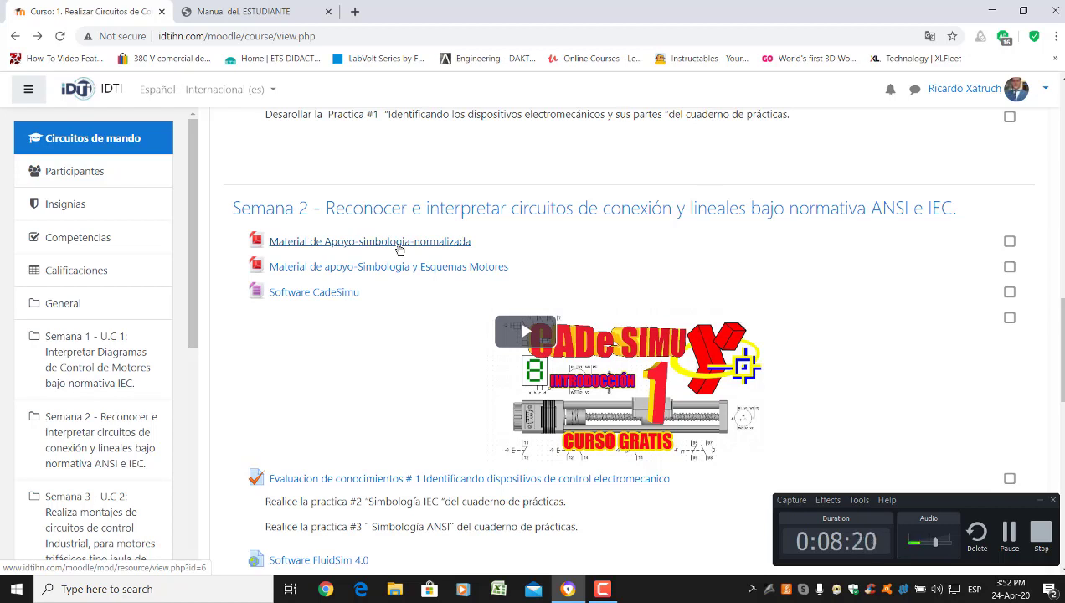
Open the Material de Apoyo-simbologia-normalizada link in a new tab and view that tab
right_click(399, 251)
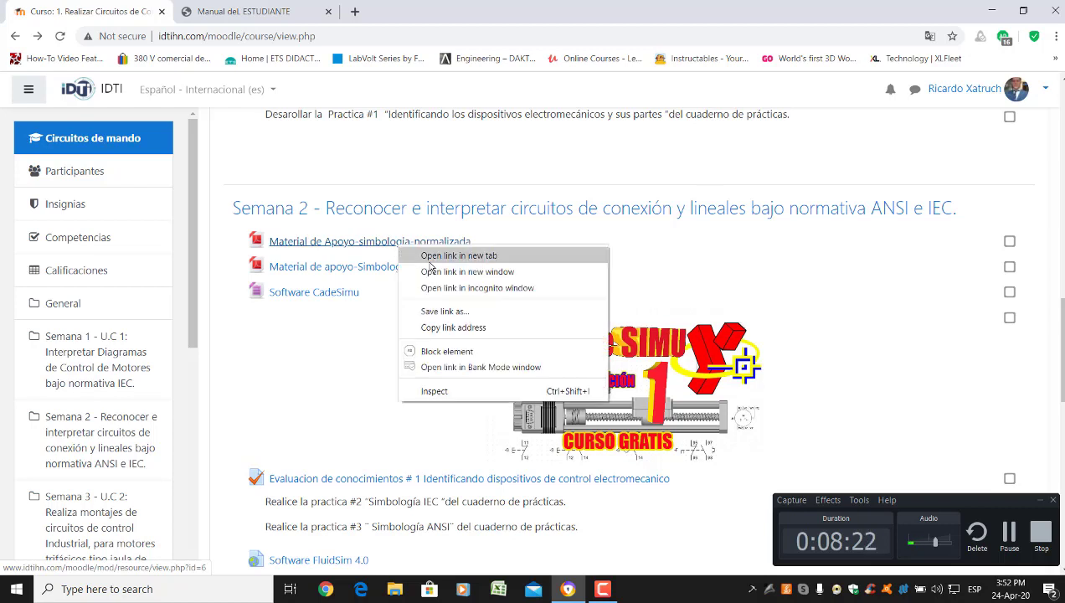
left_click(410, 255)
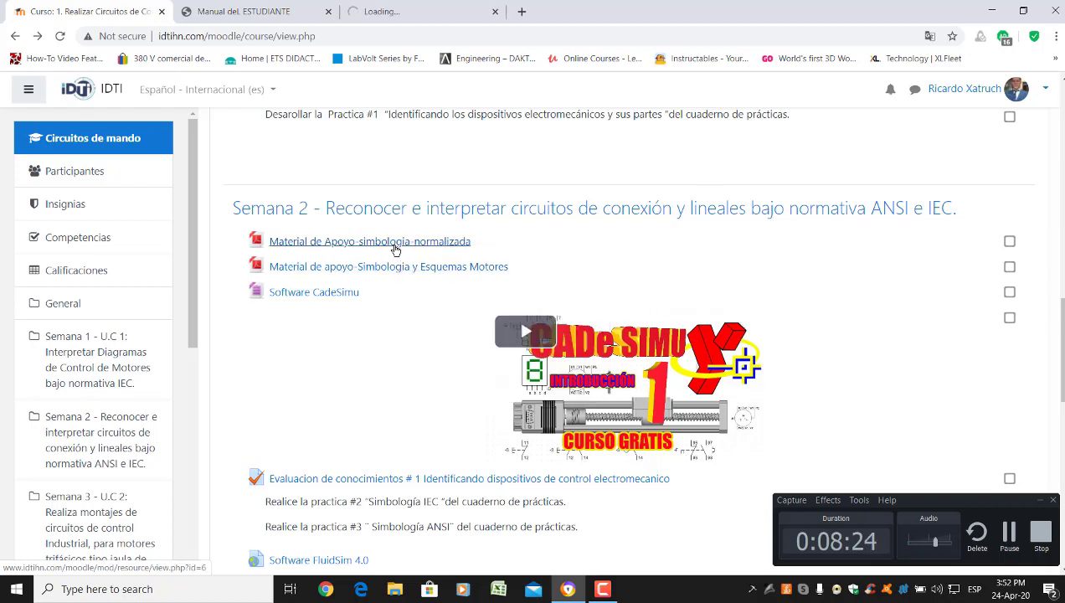
left_click(392, 11)
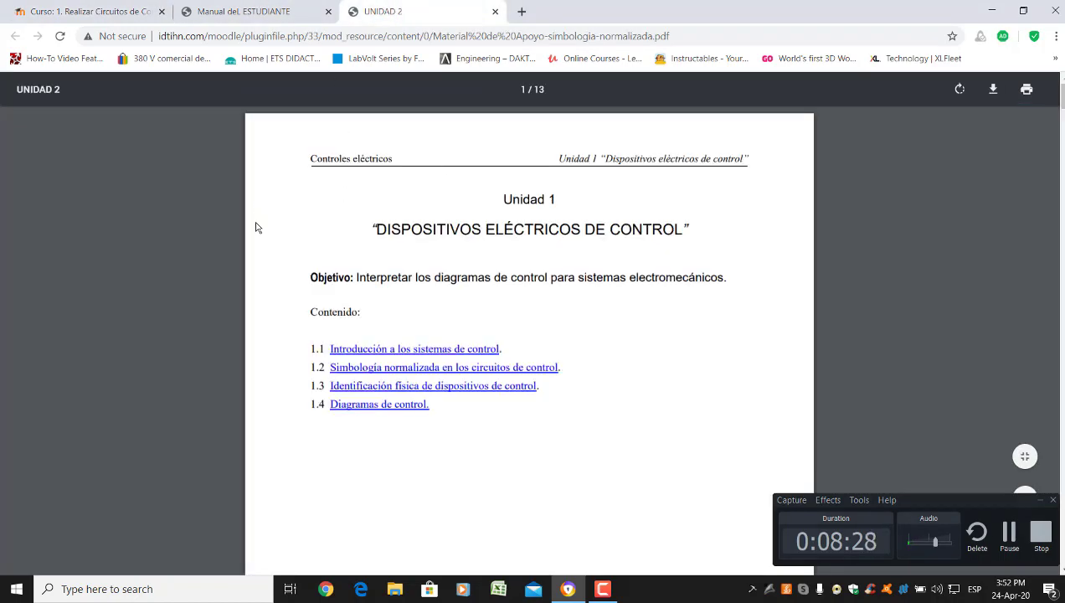
Scroll the symbology PDF down to the 'Tabla comparativa de los símbolos más habituales' page
scroll(259, 228, "down", 9)
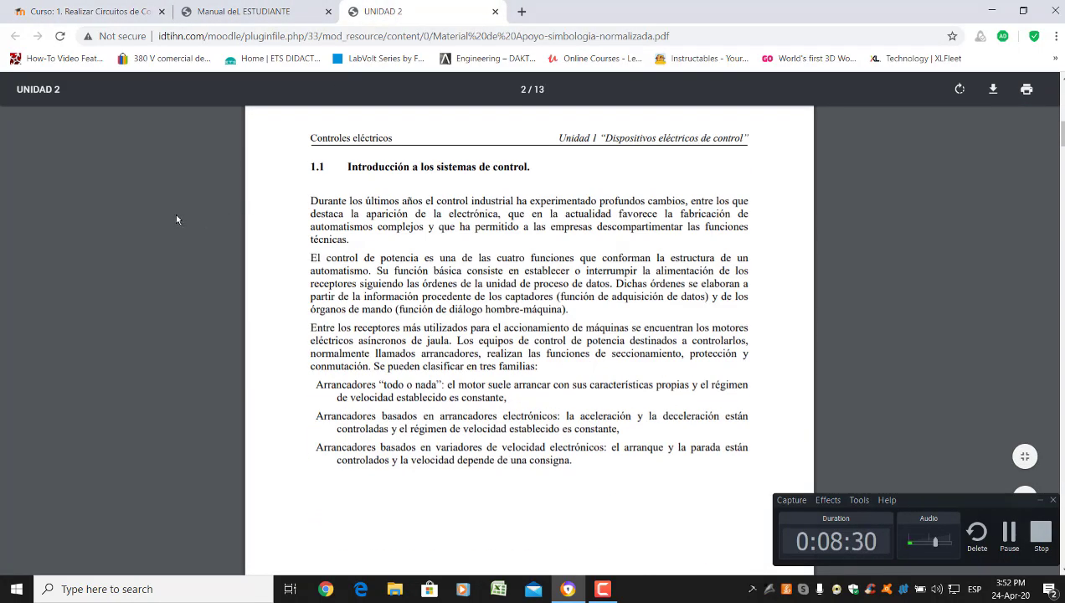
scroll(175, 219, "down", 4)
scroll(177, 221, "down", 6)
scroll(177, 221, "down", 7)
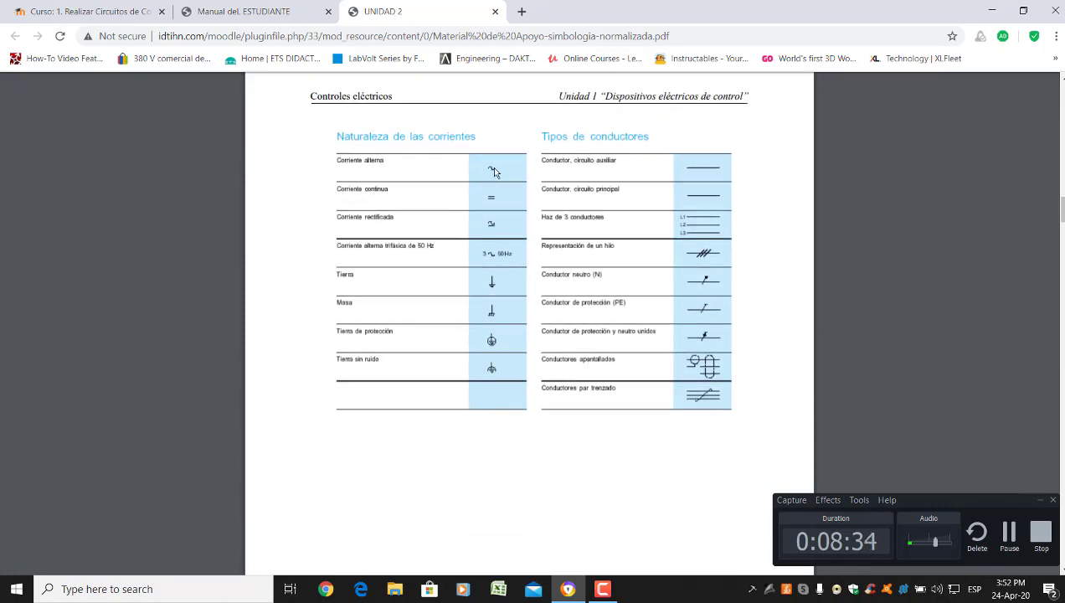
scroll(465, 253, "down", 1)
scroll(465, 252, "down", 9)
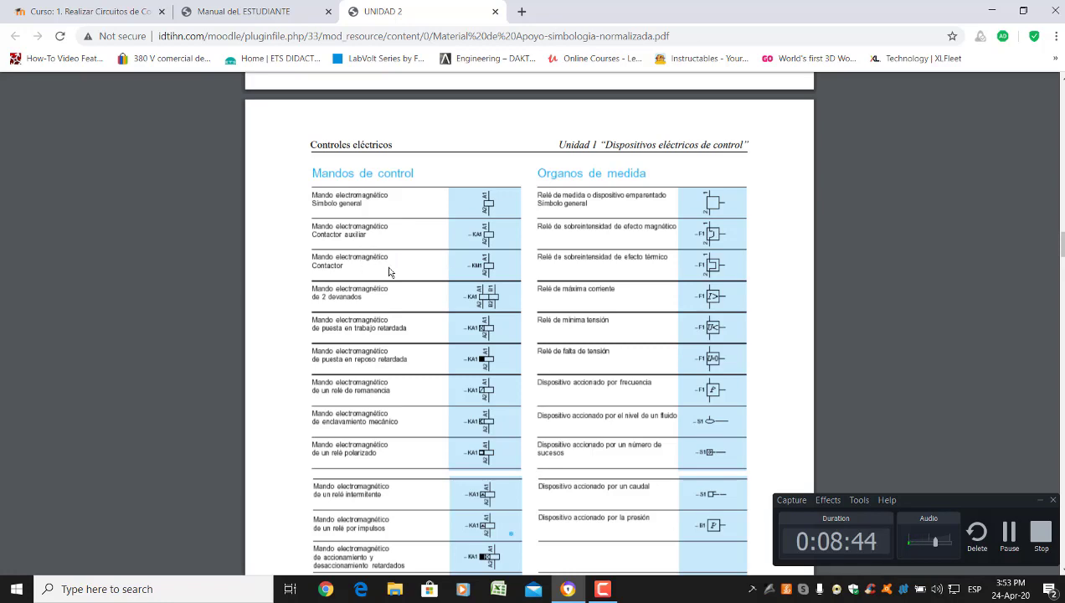
scroll(265, 253, "down", 2)
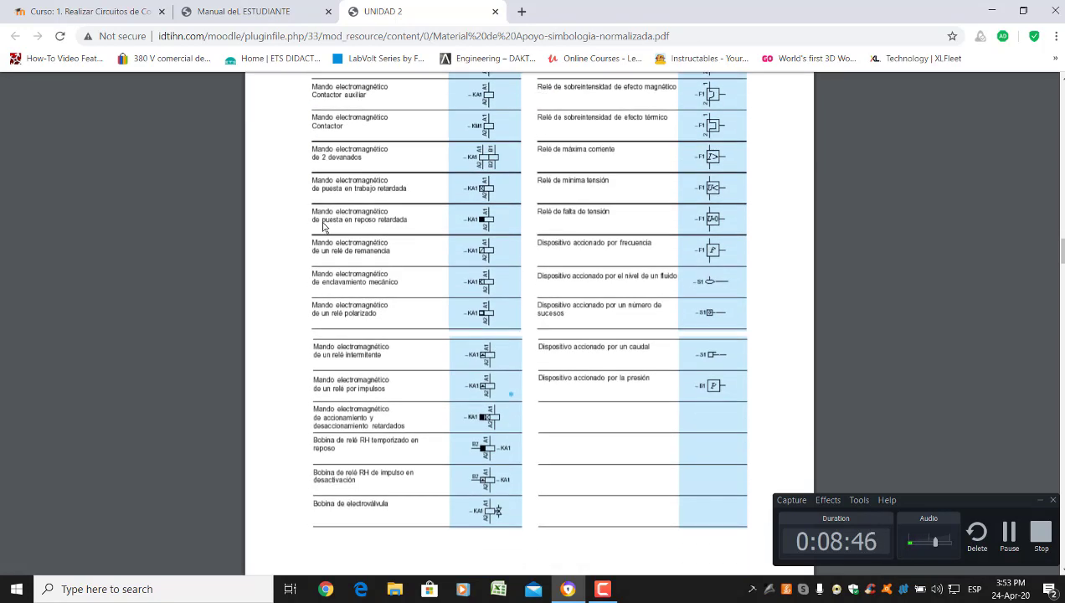
scroll(269, 215, "down", 5)
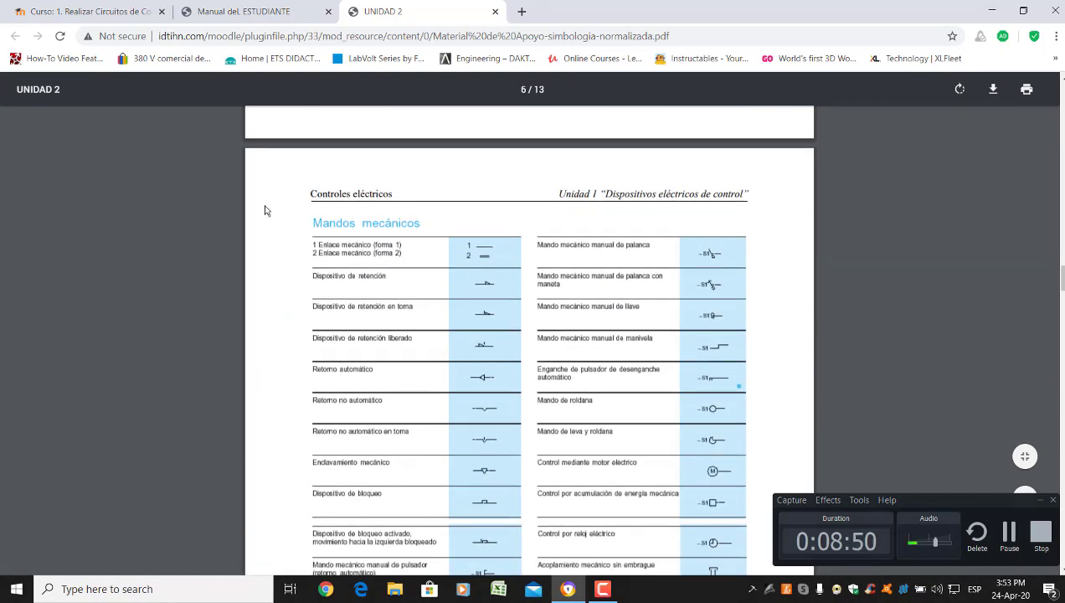
scroll(265, 210, "down", 3)
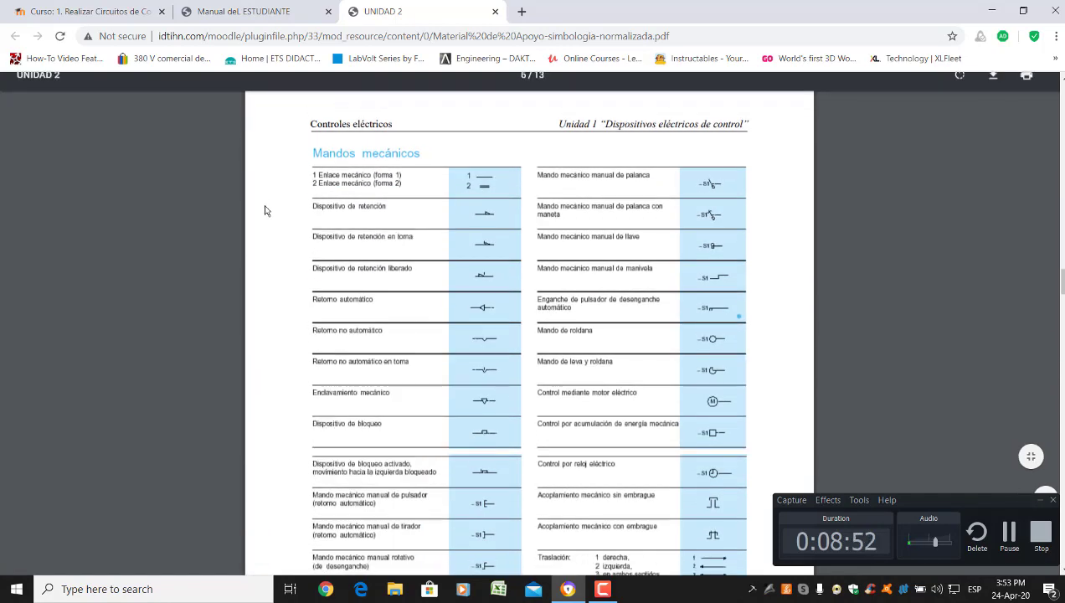
scroll(264, 210, "down", 8)
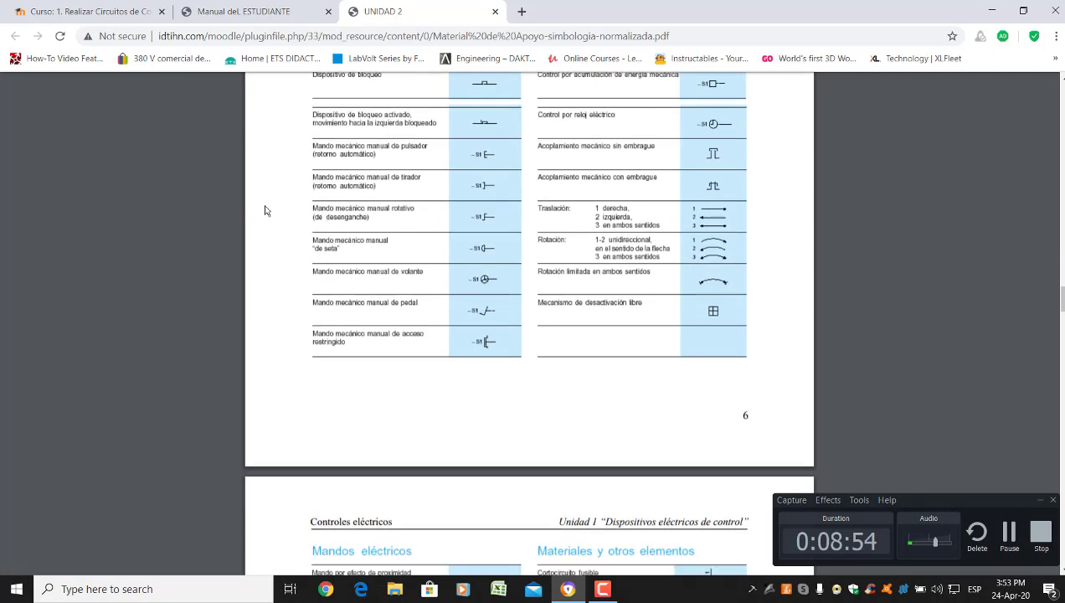
scroll(265, 210, "down", 3)
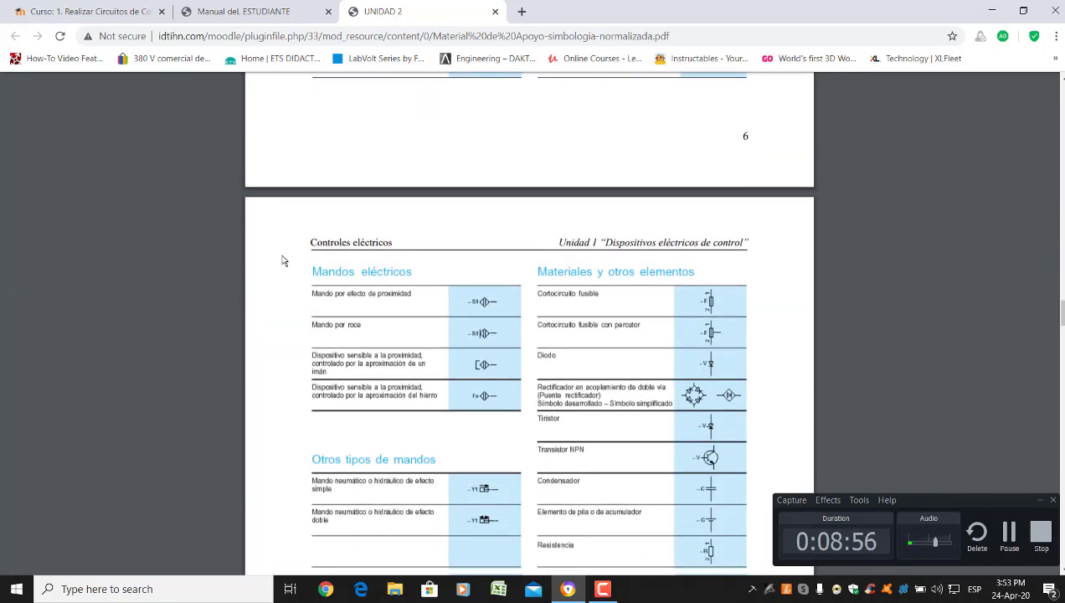
scroll(467, 311, "down", 8)
scroll(468, 311, "down", 10)
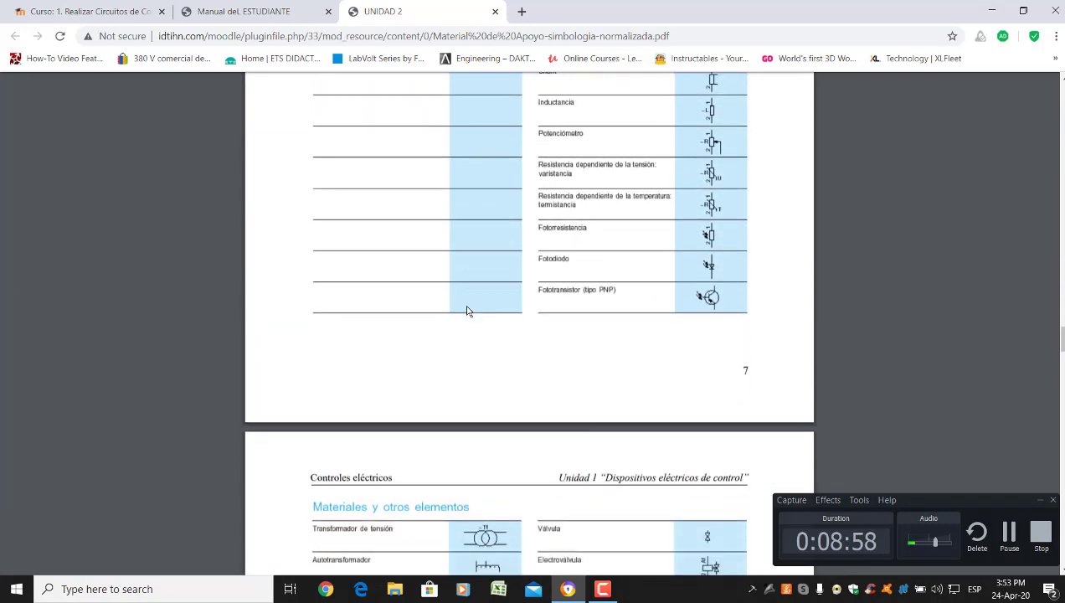
scroll(233, 289, "down", 6)
scroll(226, 293, "down", 13)
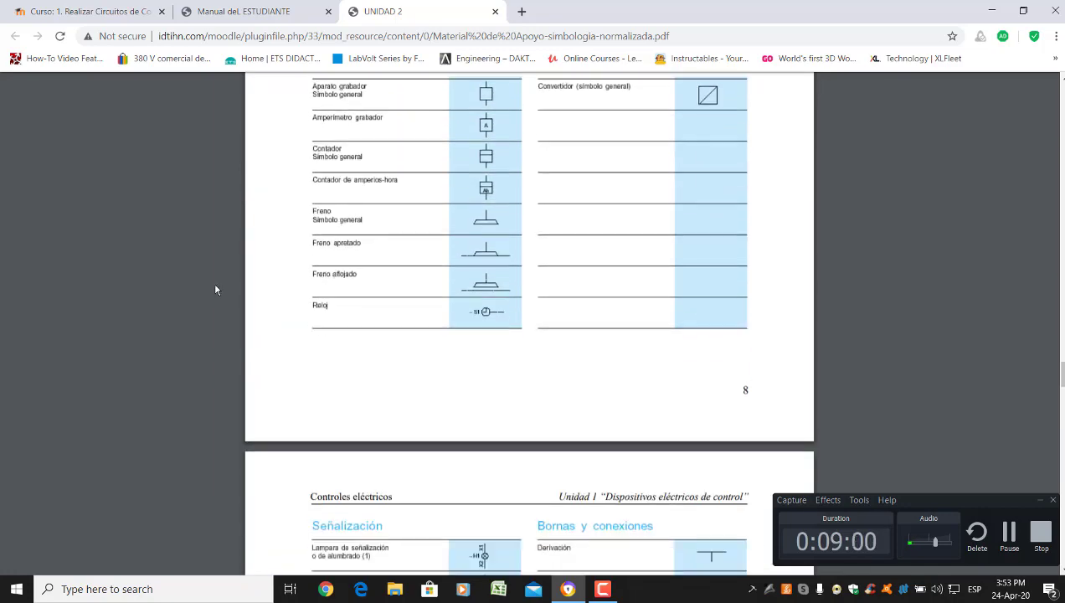
scroll(211, 274, "down", 20)
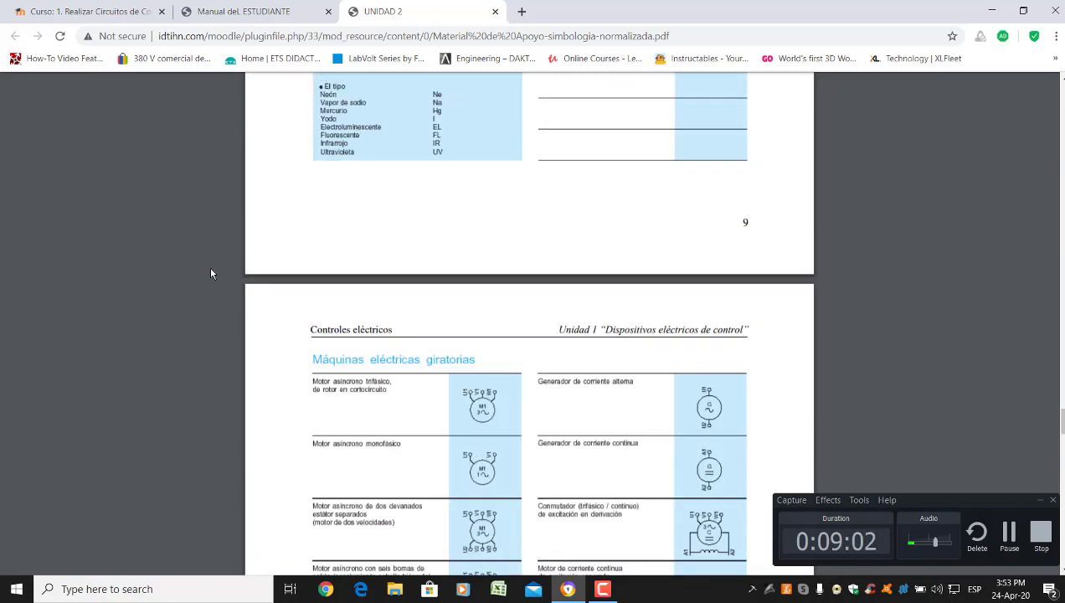
scroll(211, 273, "down", 5)
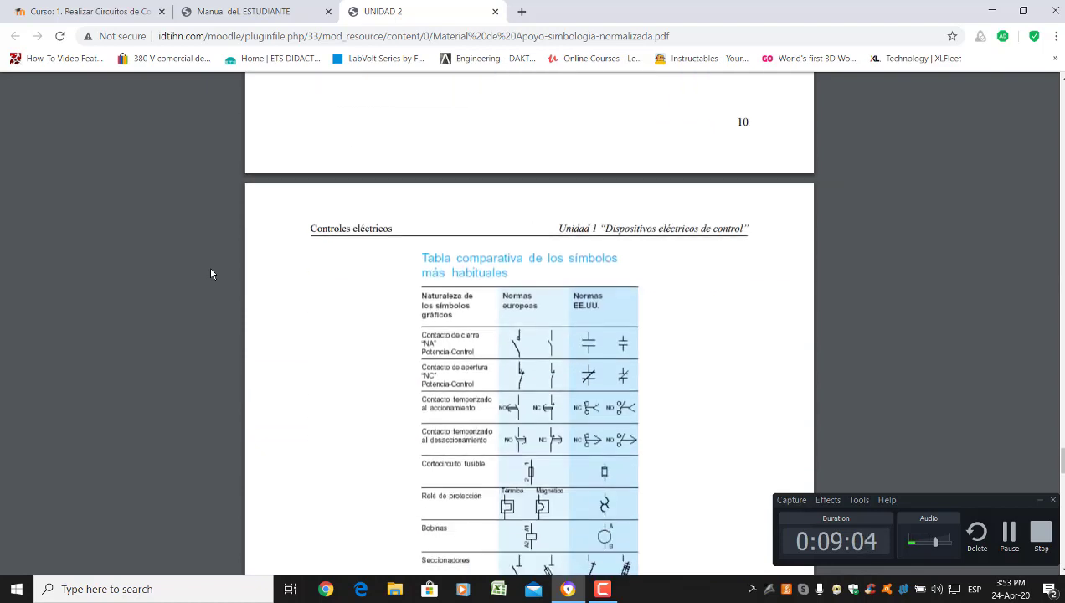
scroll(211, 273, "down", 2)
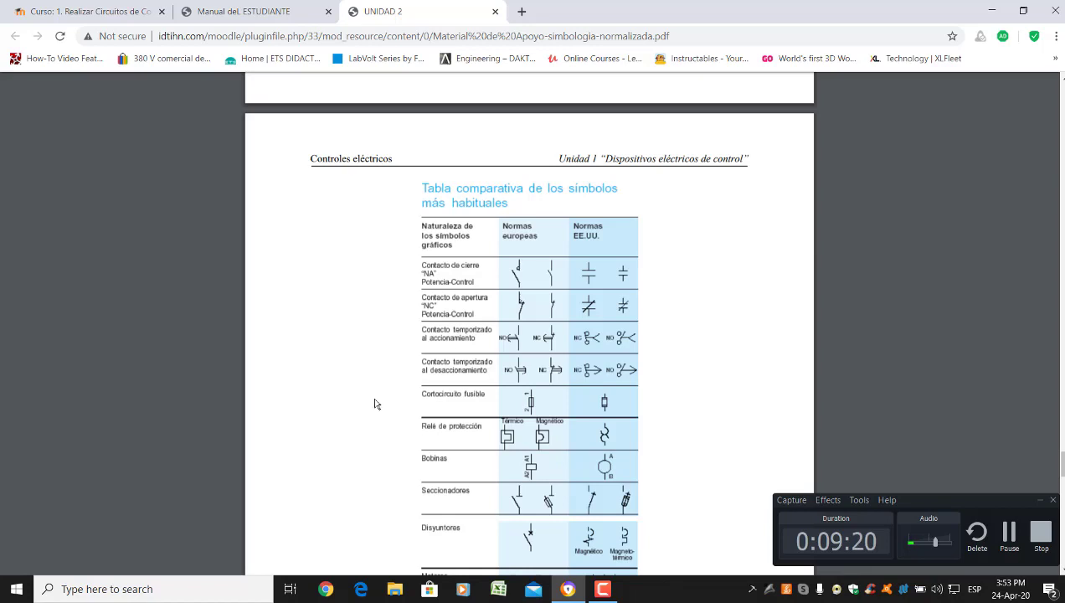
Scroll slightly so the comparison table's Motores row is fully visible
scroll(364, 407, "down", 1)
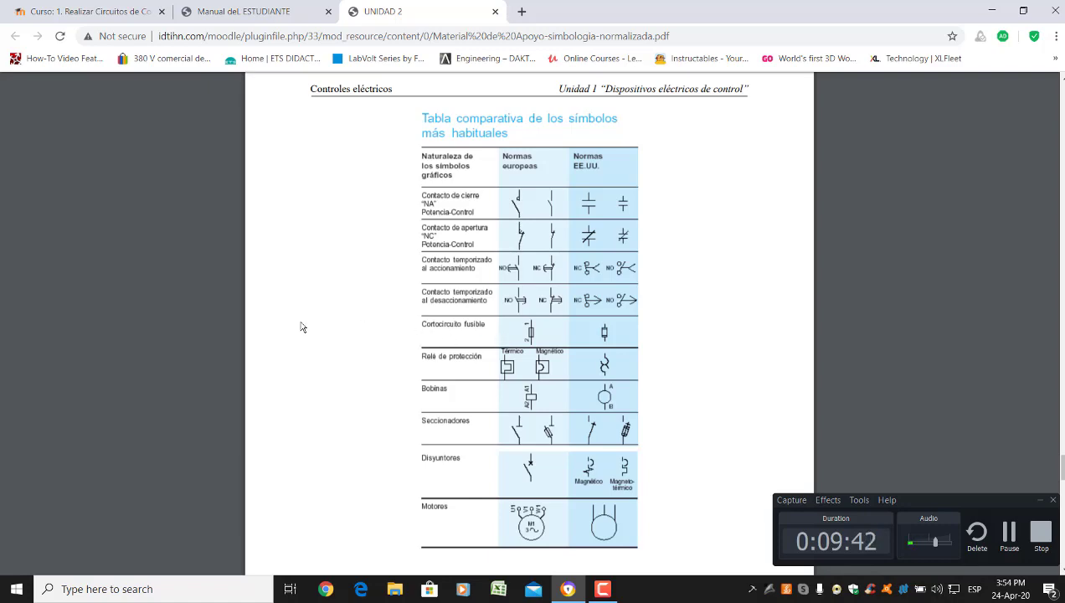
Look over the control and mechanical symbol tables, then go back to the 'Curso: 1. Realizar Circuitos' tab
scroll(359, 303, "down", 5)
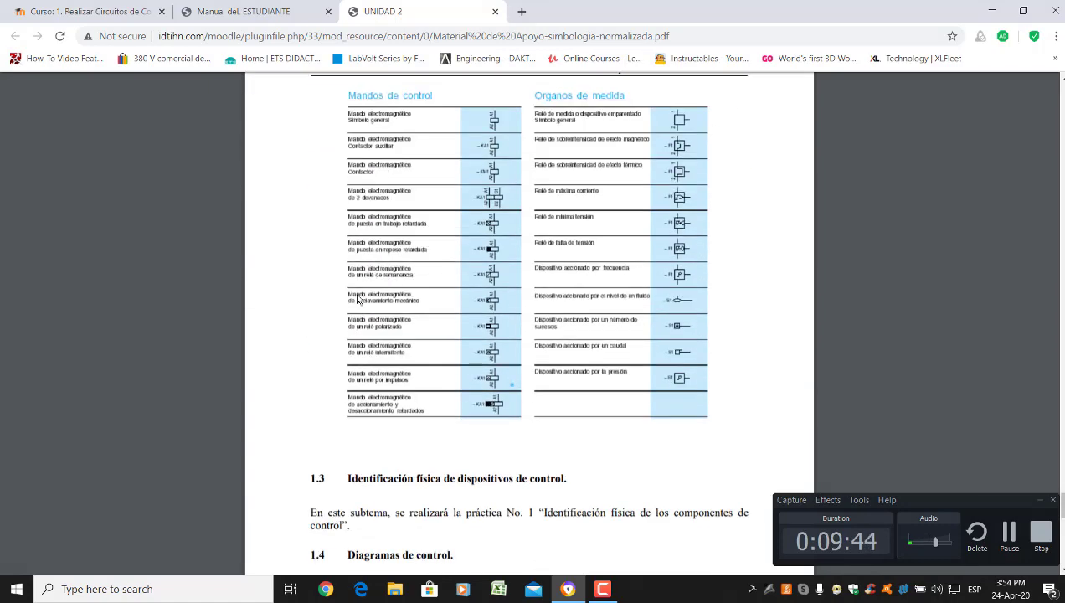
scroll(359, 299, "down", 15)
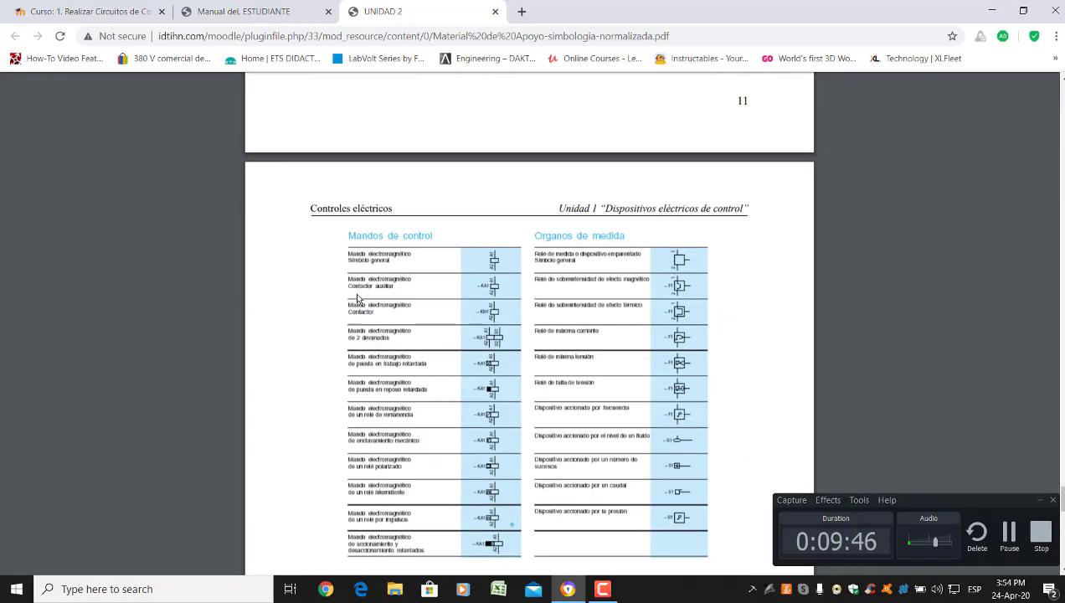
scroll(354, 299, "up", 15)
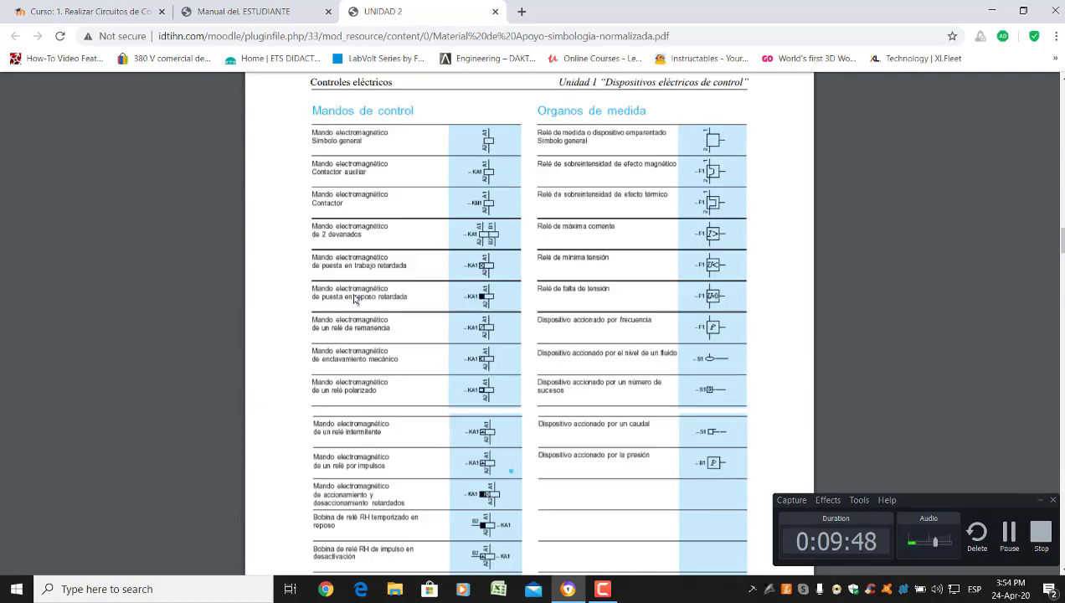
scroll(352, 298, "up", 5)
scroll(352, 298, "down", 15)
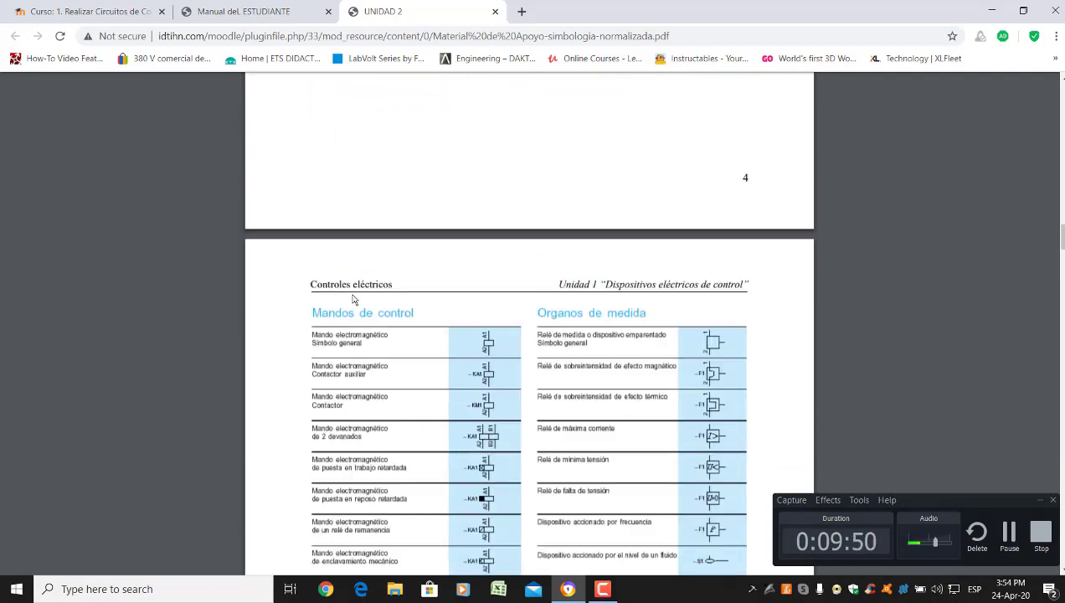
scroll(354, 300, "down", 15)
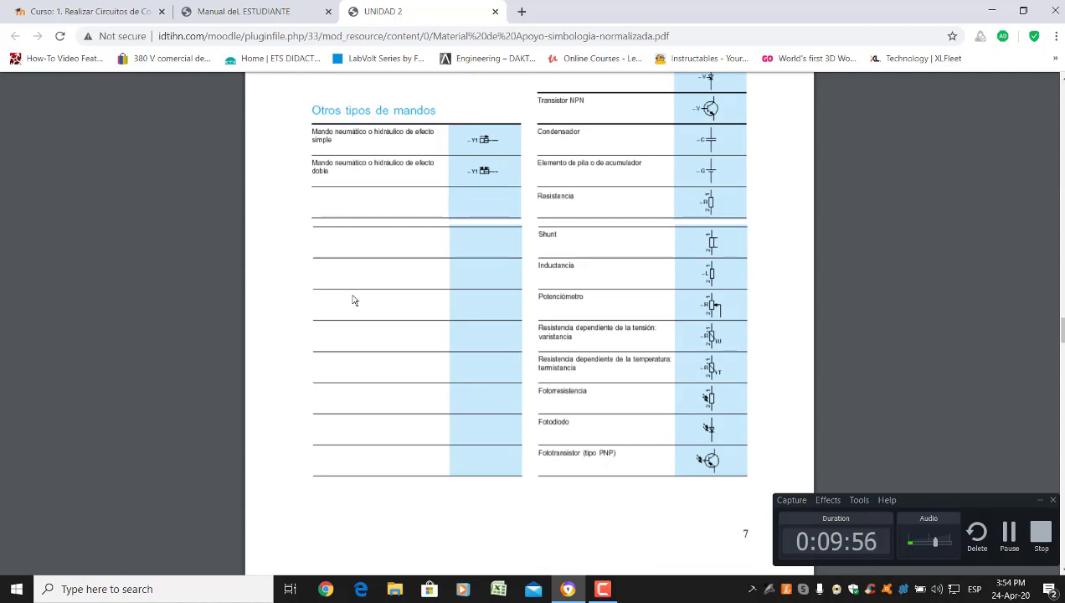
scroll(354, 302, "up", 15)
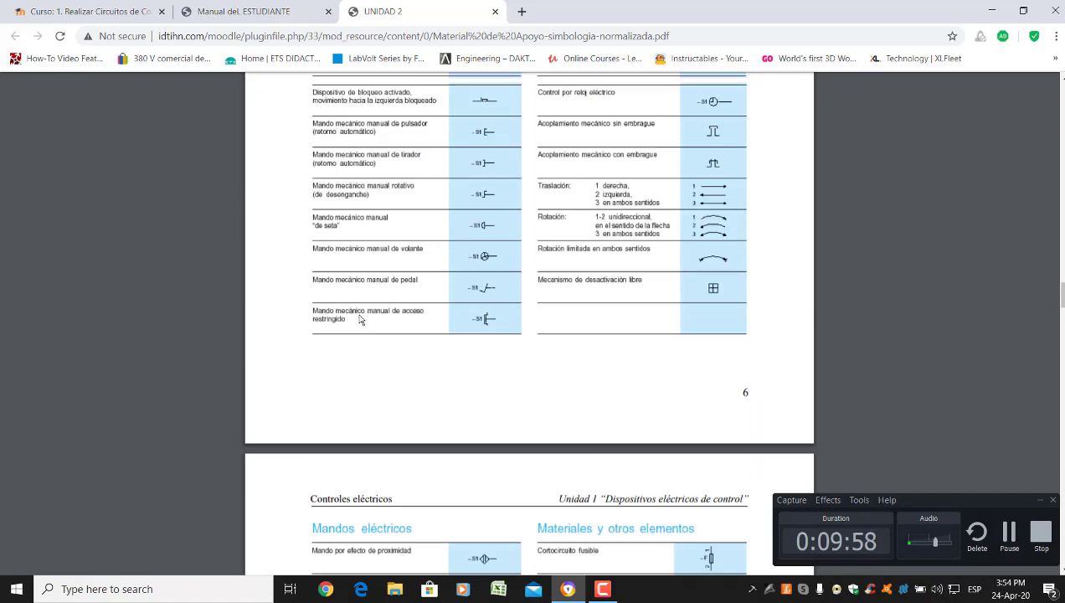
scroll(358, 309, "up", 15)
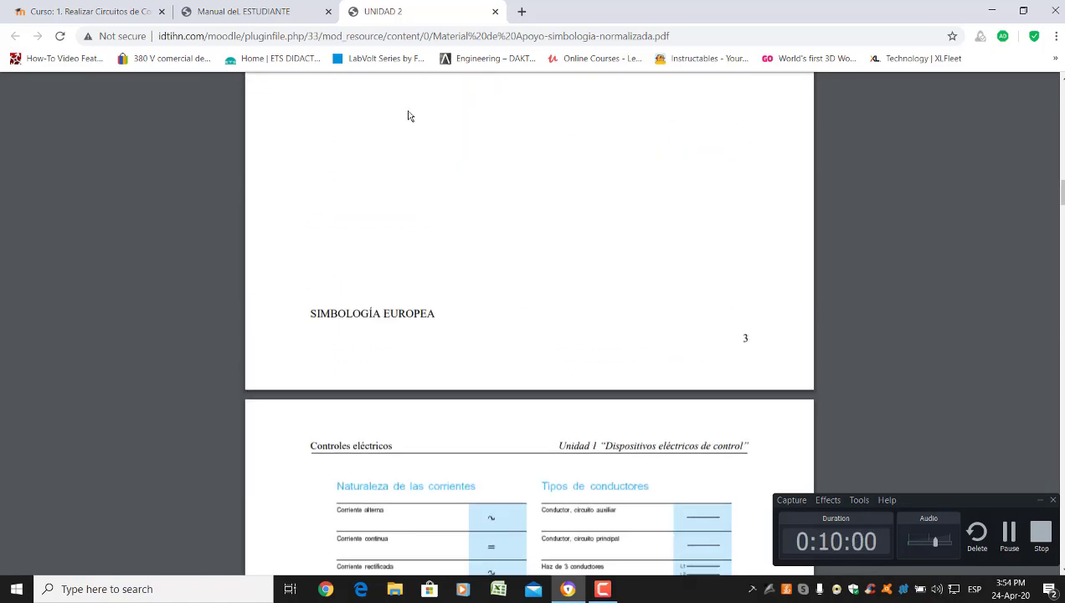
left_click(117, 11)
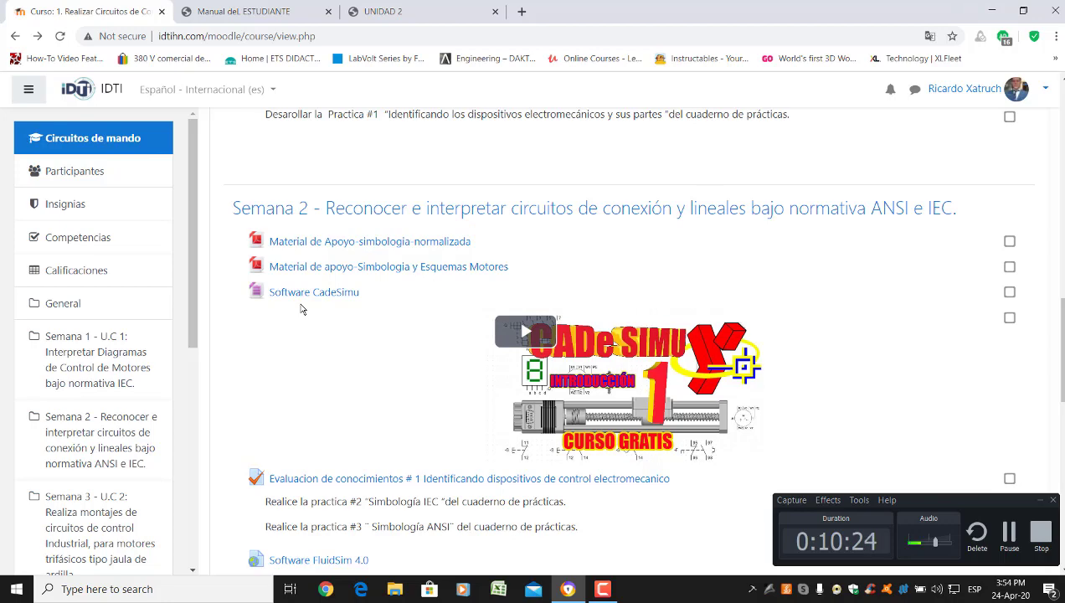
Zoom the course page to 125% and show the 'Su progreso' completion help
key("ctrl+plus")
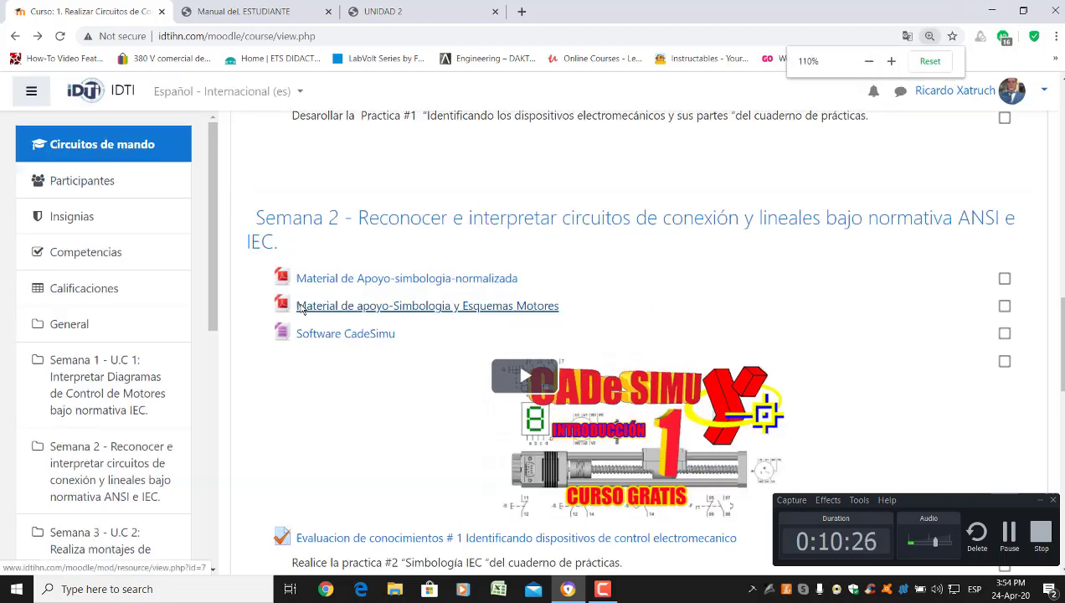
key("ctrl+plus")
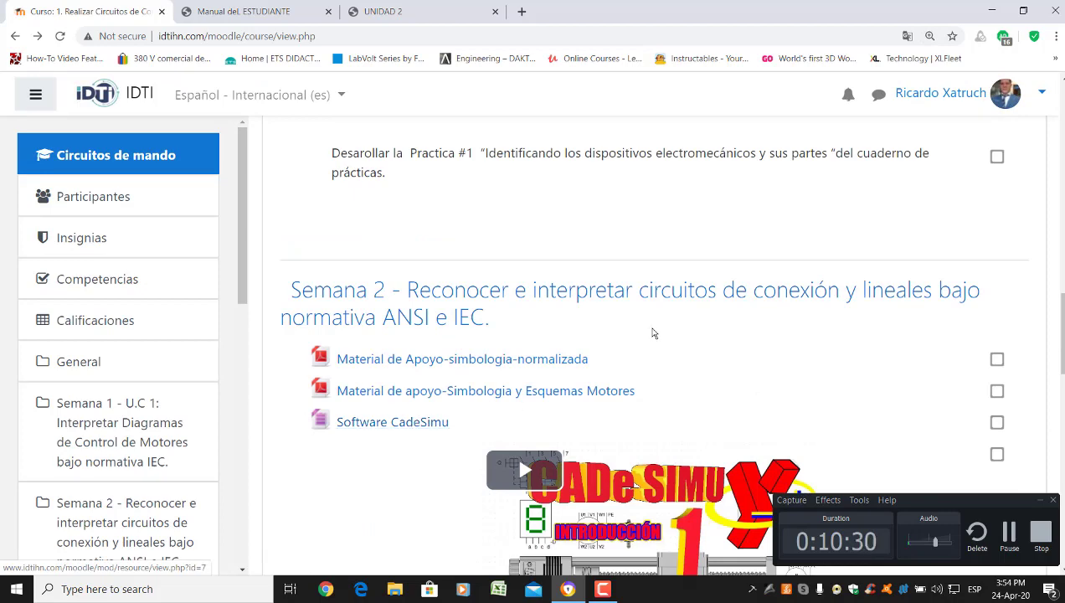
scroll(654, 332, "up", 10)
scroll(719, 342, "up", 3)
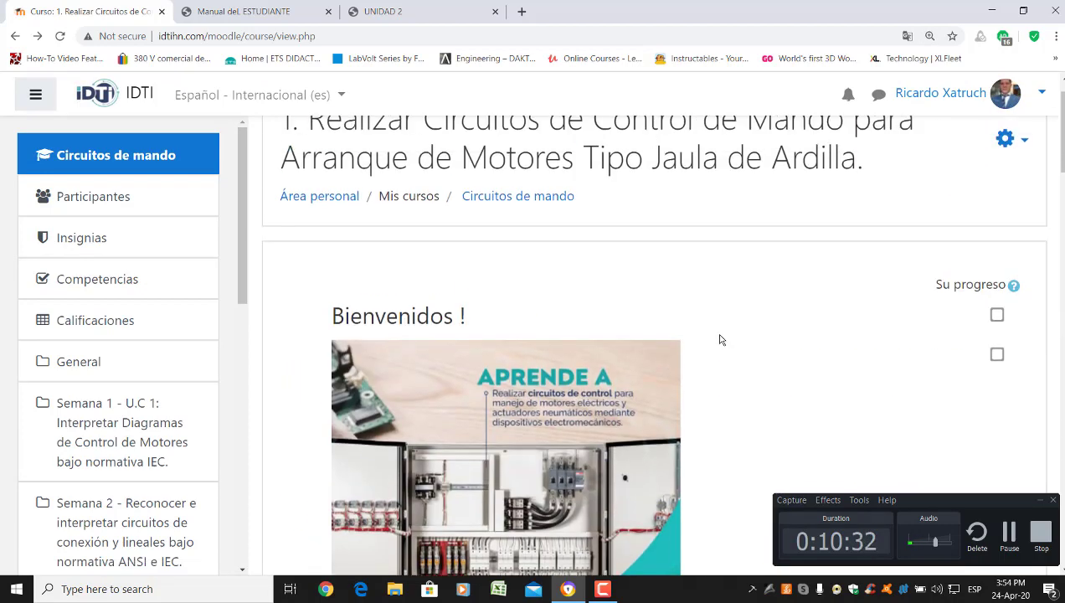
scroll(787, 240, "down", 3)
scroll(867, 253, "up", 3)
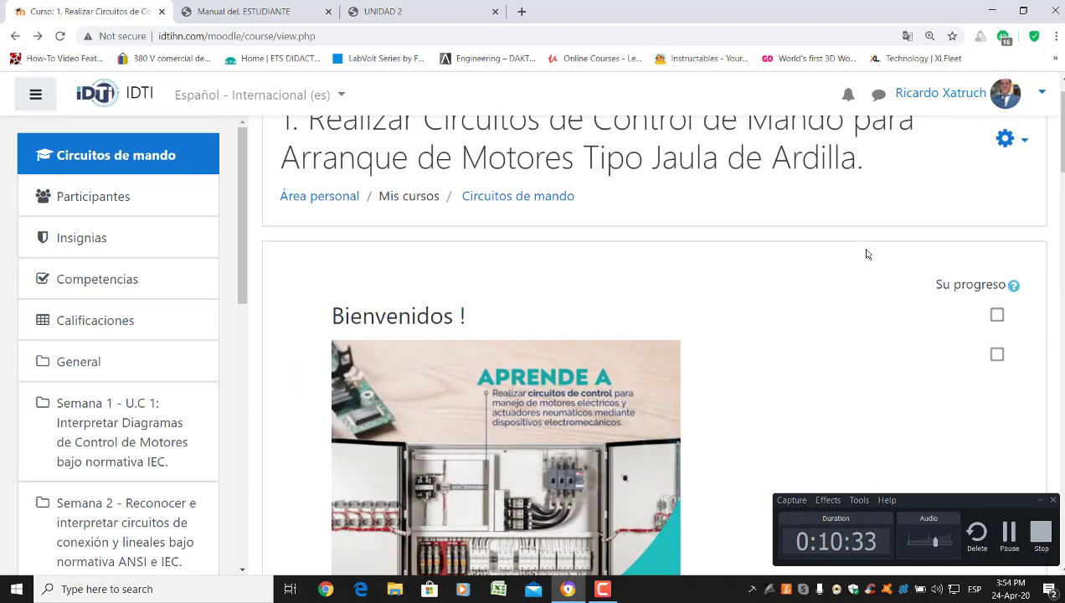
left_click(1014, 287)
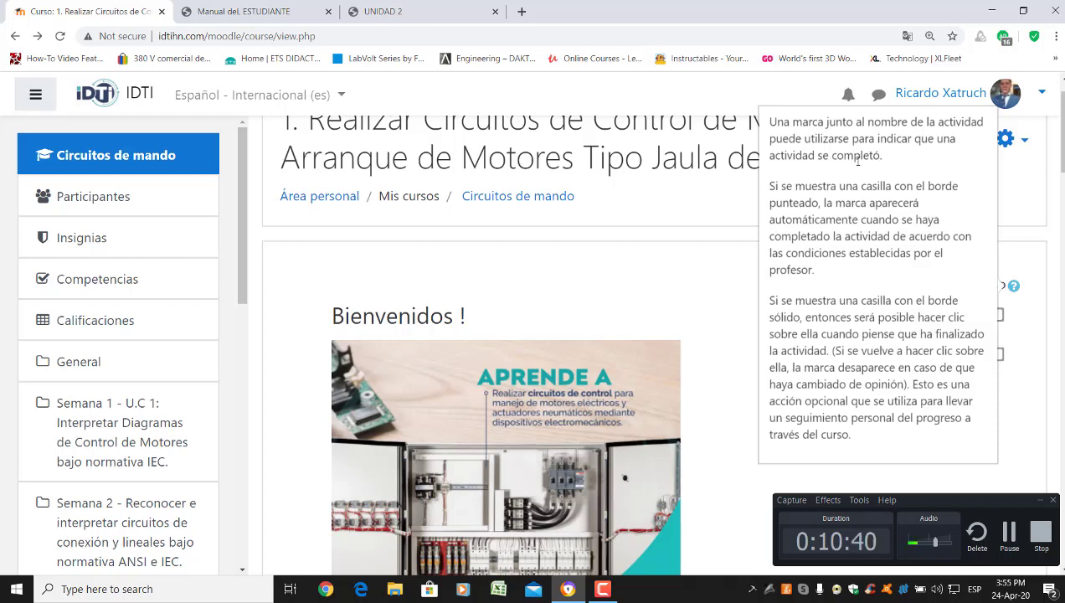
Close the help and mark both welcome items and the course manual as completed
left_click(703, 284)
scroll(904, 198, "down", 3)
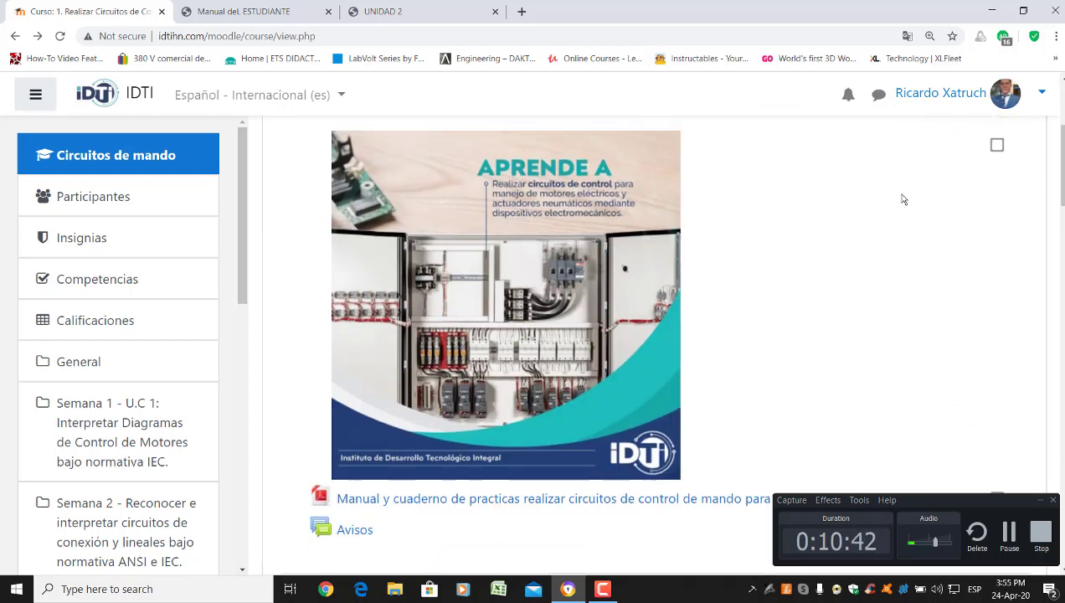
scroll(937, 206, "up", 2)
scroll(937, 207, "up", 1)
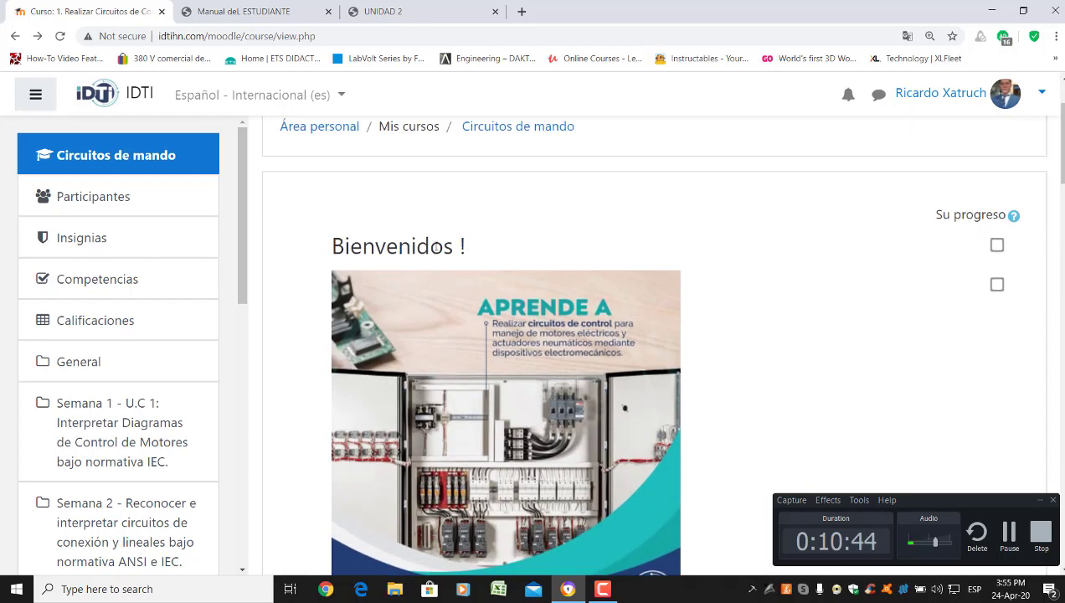
left_click(996, 245)
left_click(996, 284)
scroll(765, 261, "down", 3)
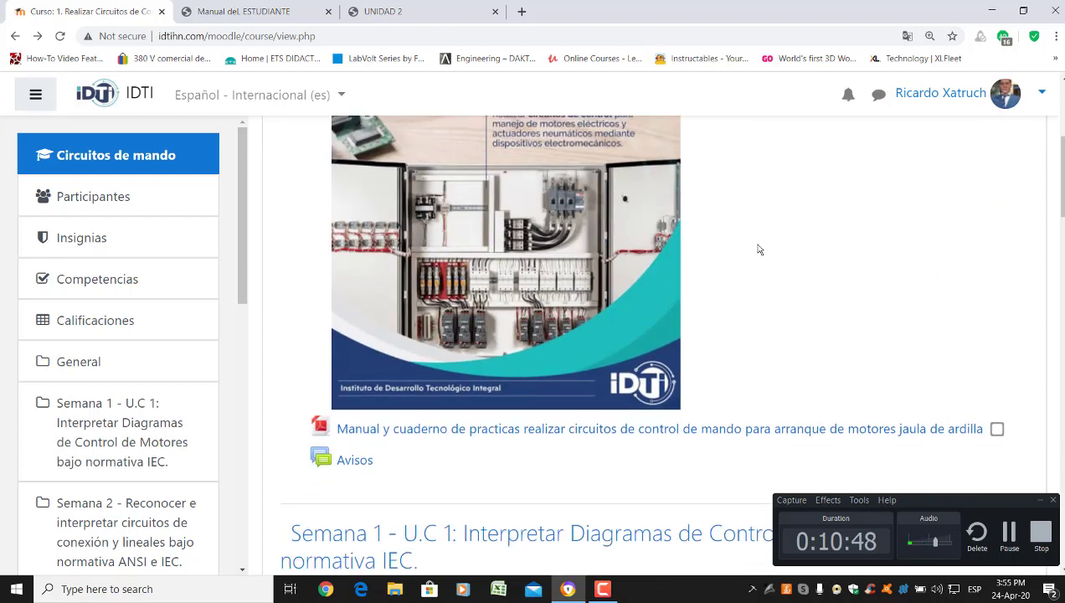
scroll(751, 242, "down", 1)
left_click(997, 290)
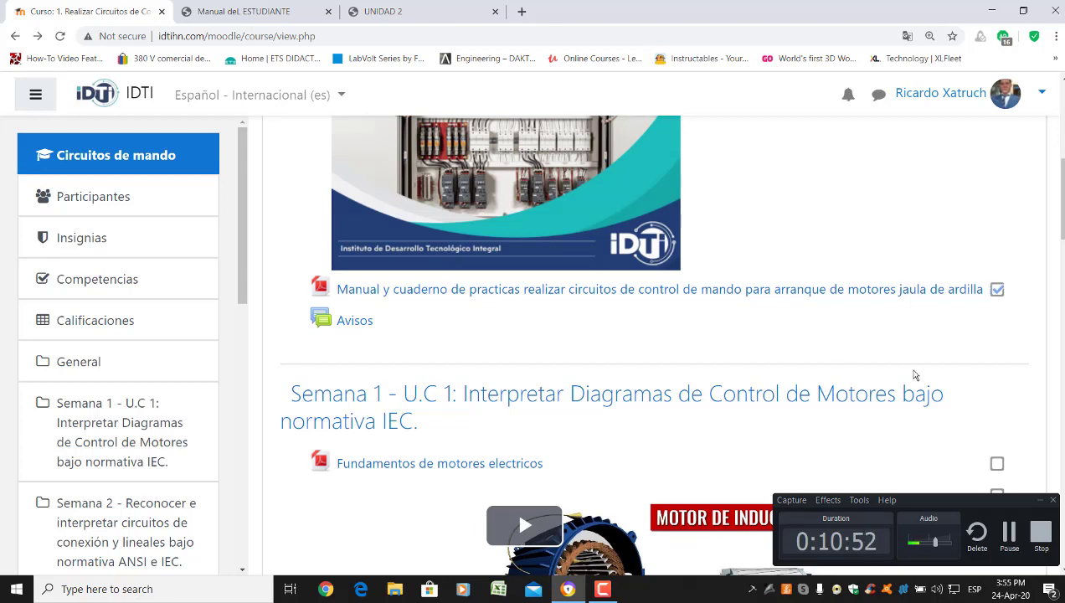
Mark Fundamentos de motores electricos, the motor video and the Practica #1 task as completed
scroll(894, 329, "down", 2)
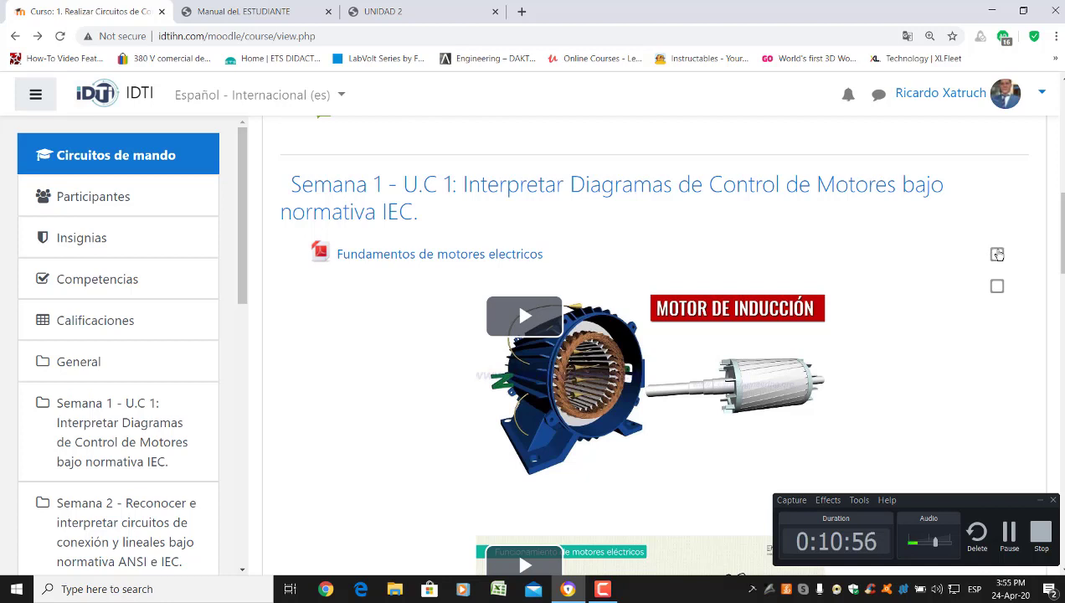
left_click(997, 253)
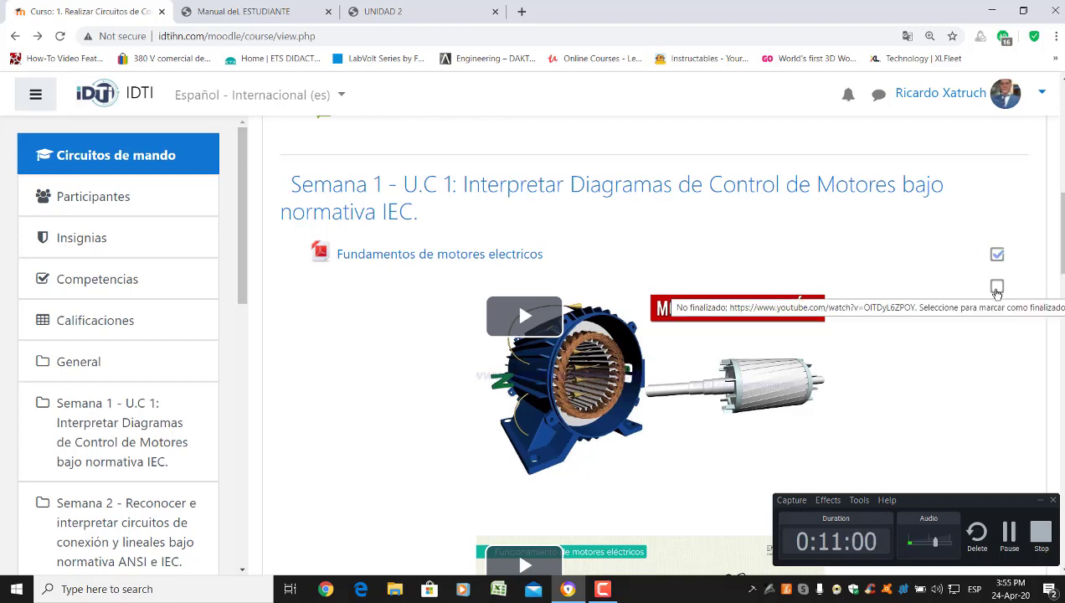
left_click(996, 288)
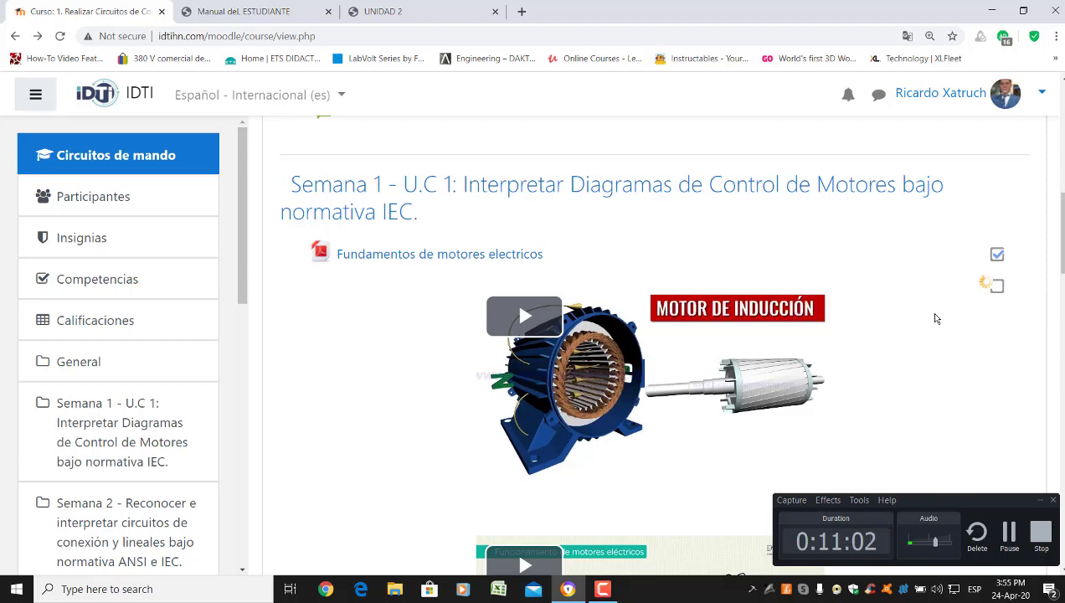
scroll(996, 276, "down", 3)
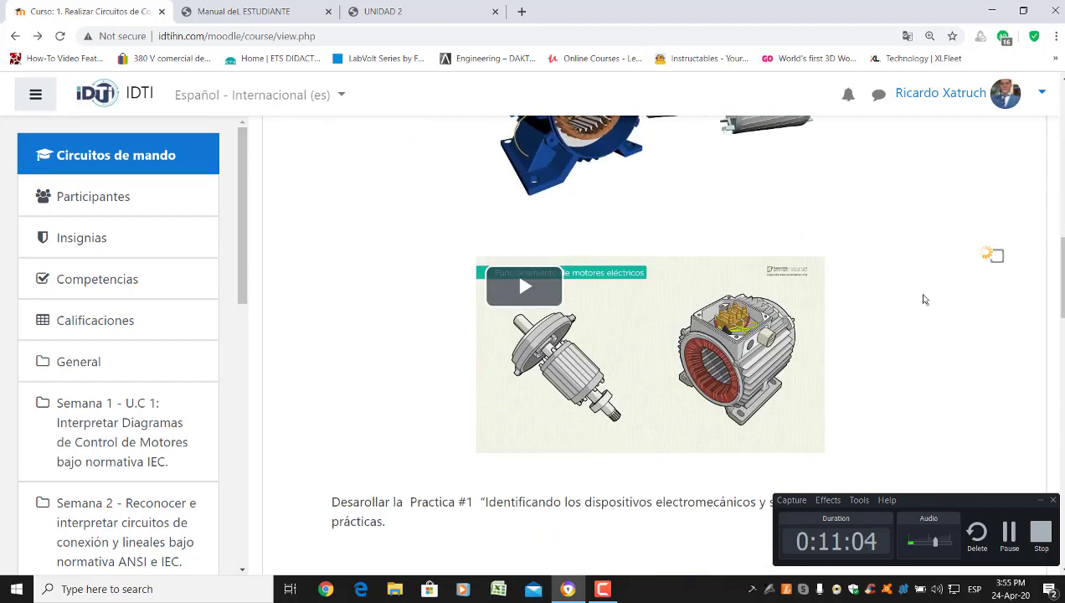
scroll(922, 298, "down", 3)
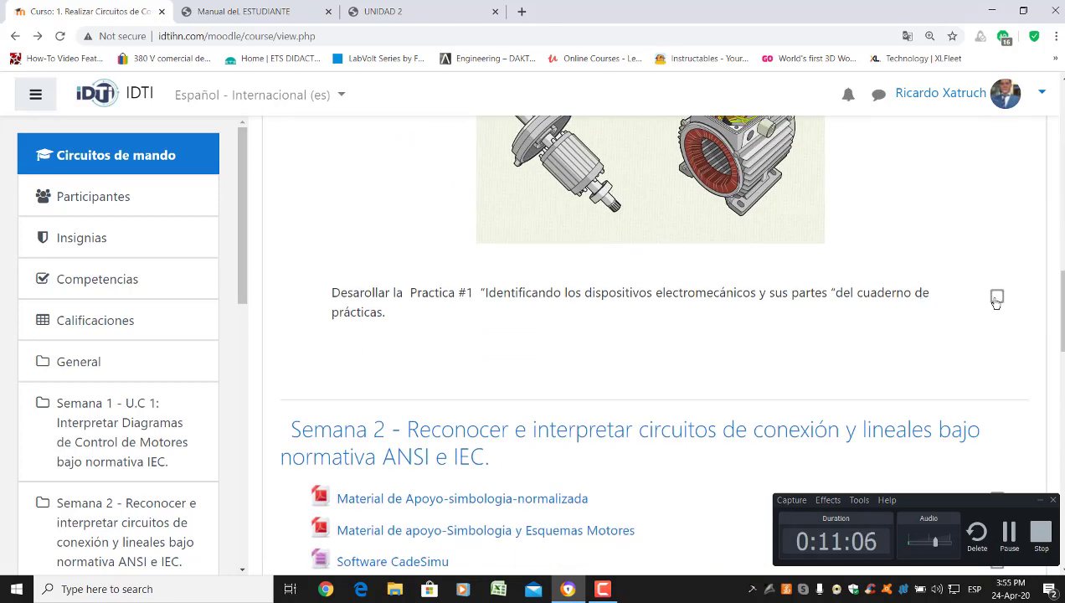
left_click(996, 296)
left_click_drag(488, 292, 920, 329)
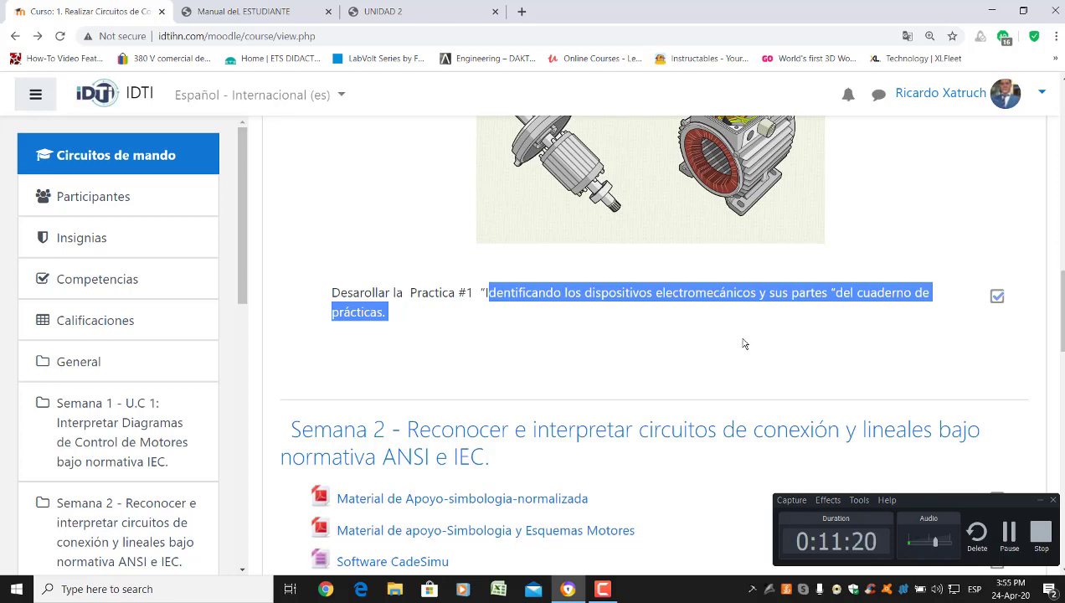
Mark both Week 2 symbology and motor schematics materials as completed
scroll(745, 345, "down", 1)
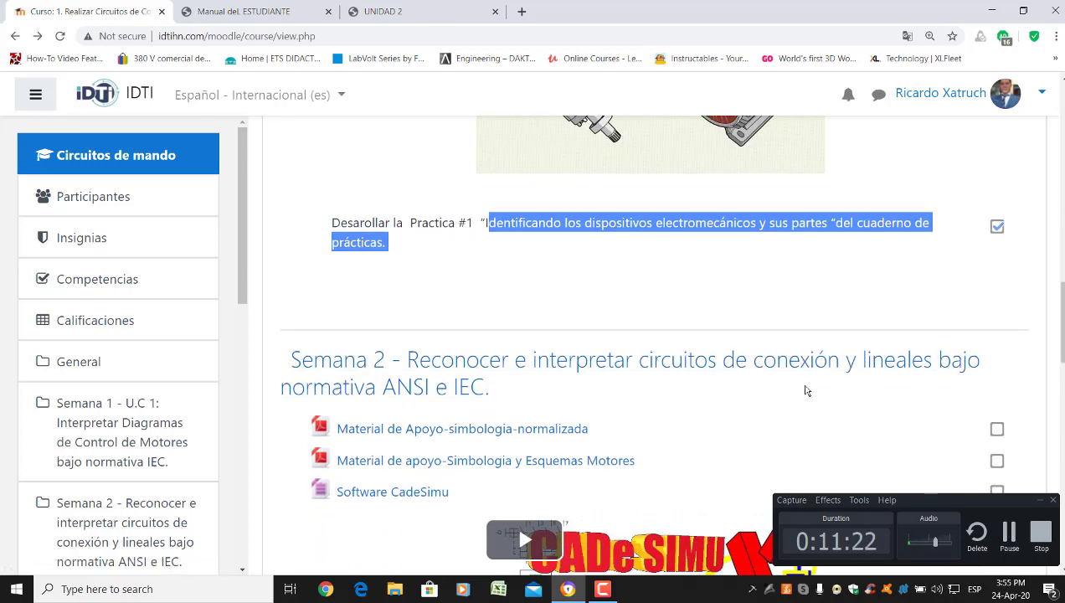
scroll(670, 274, "down", 1)
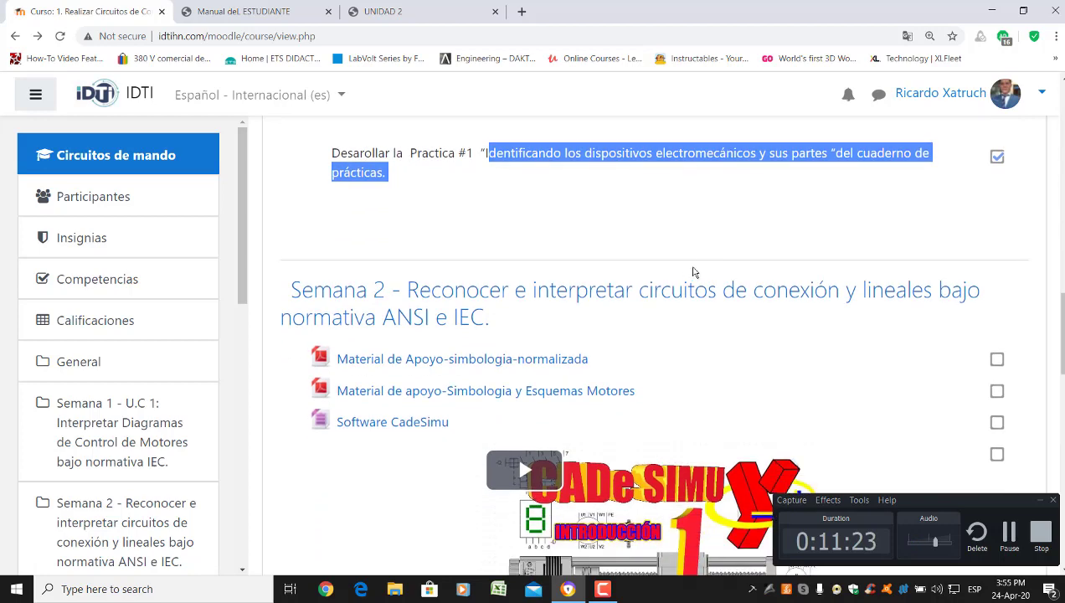
left_click(997, 360)
left_click(997, 393)
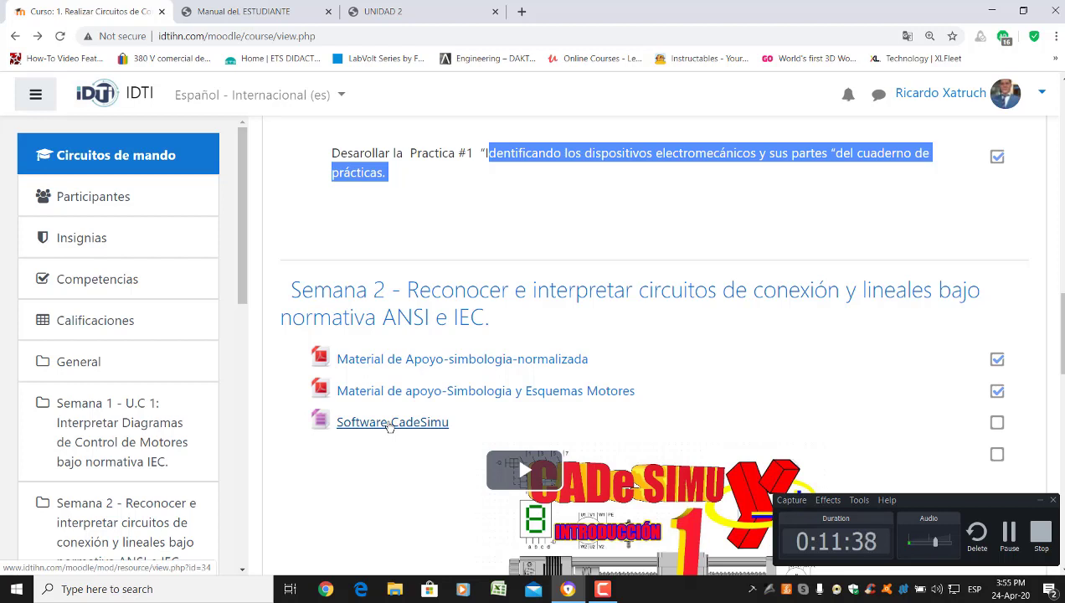
Start the cade_simu v3.rar download, cancel it, and minimize Chrome
left_click(390, 423)
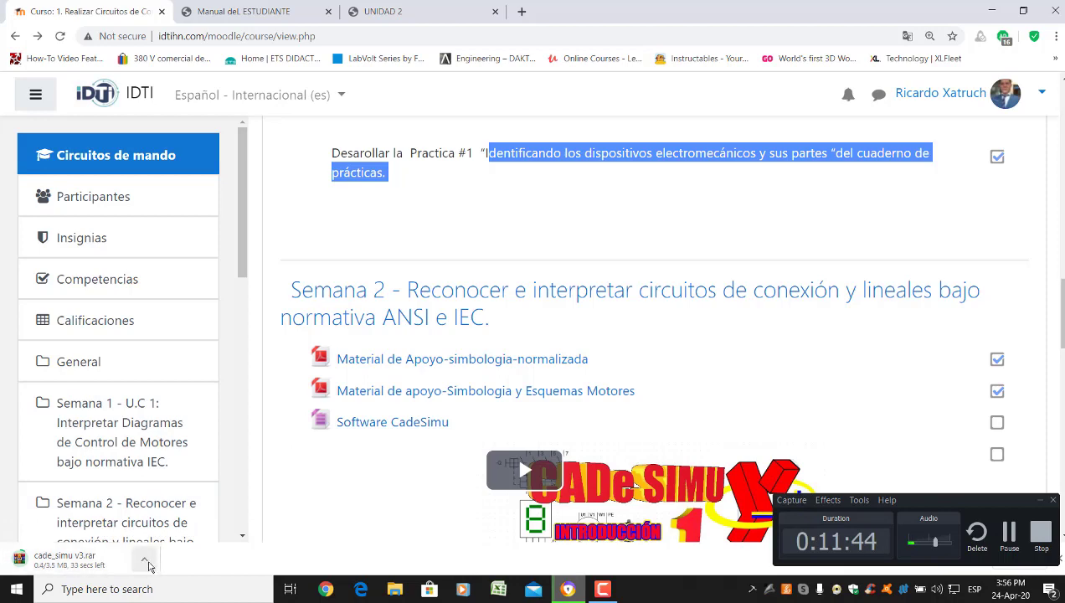
left_click(144, 559)
left_click(170, 534)
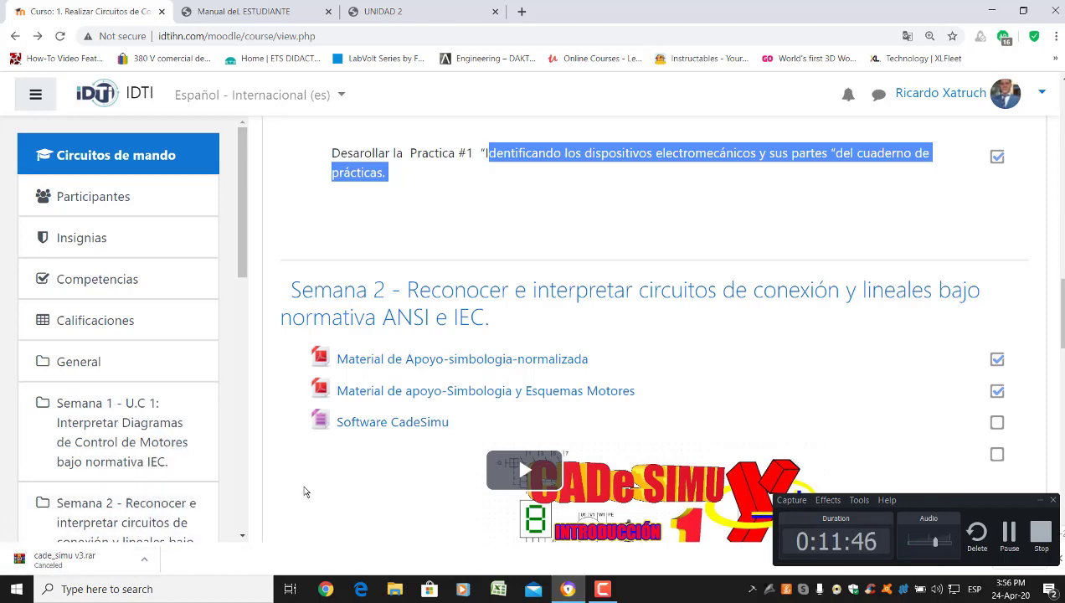
left_click(991, 9)
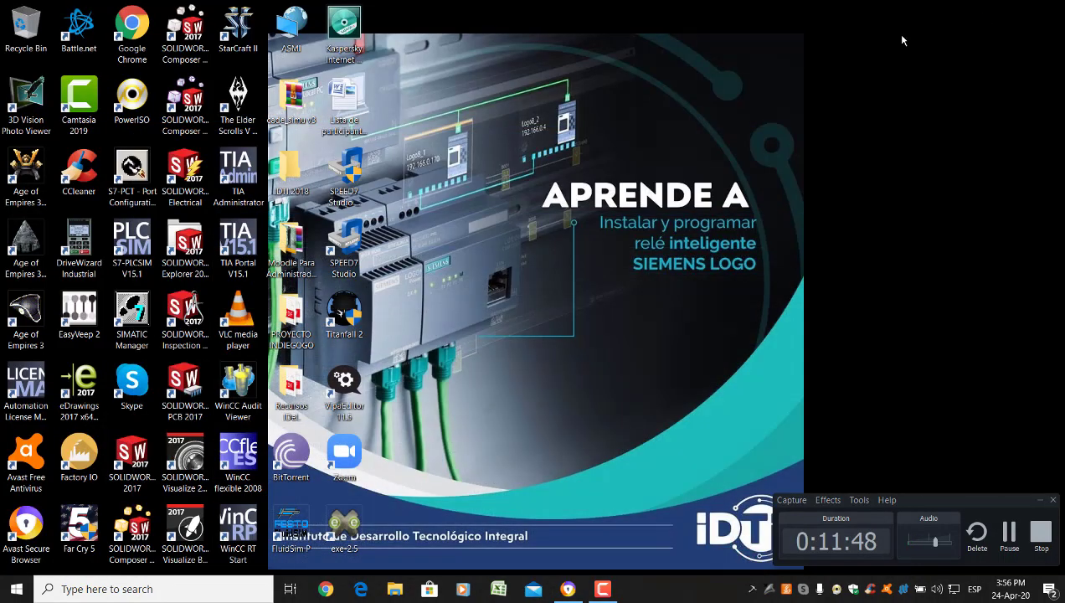
Launch CADe_SIMU from the cade_simu v3 folders and enter the access code
double_click(291, 99)
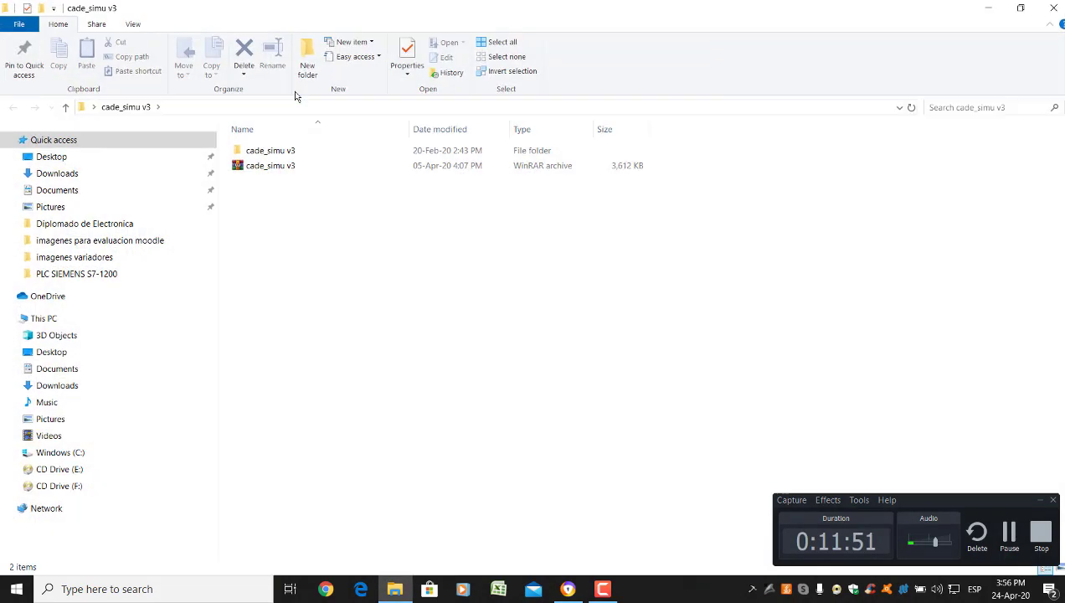
double_click(289, 153)
double_click(289, 167)
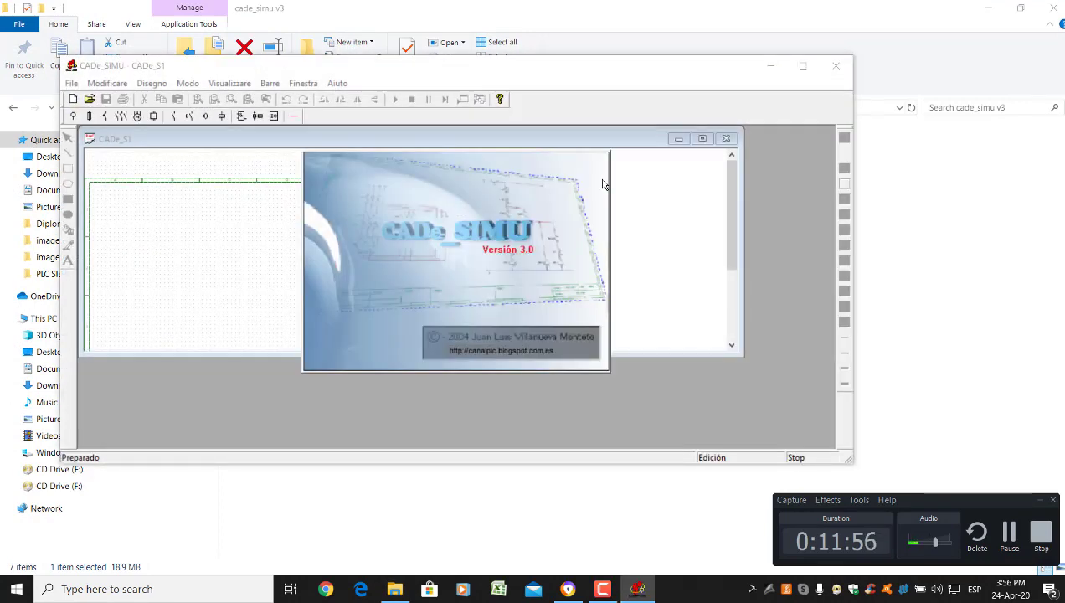
left_click(474, 339)
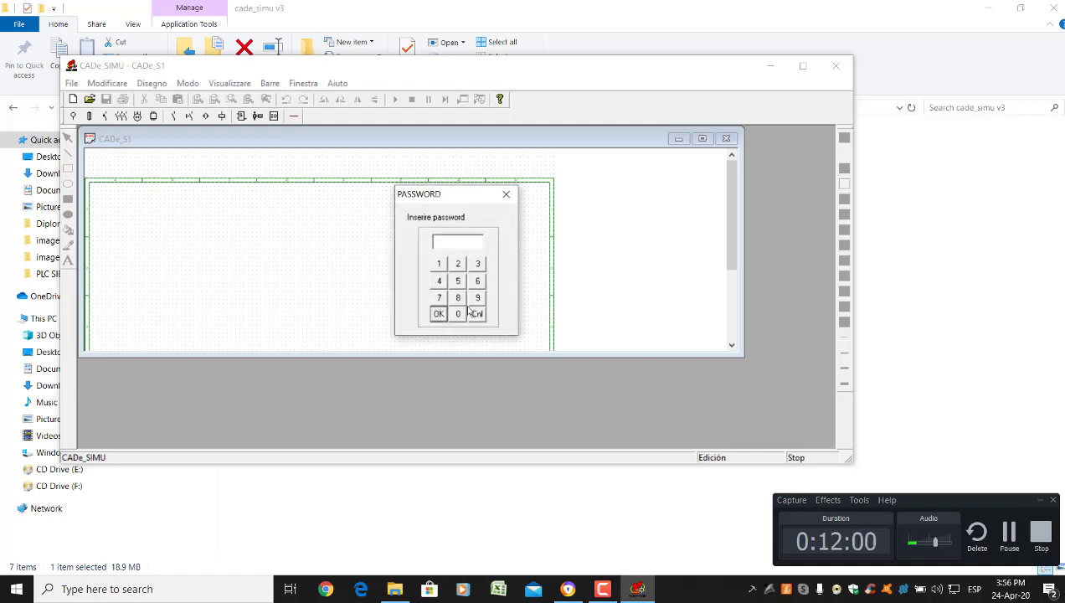
type("4321")
key("Return")
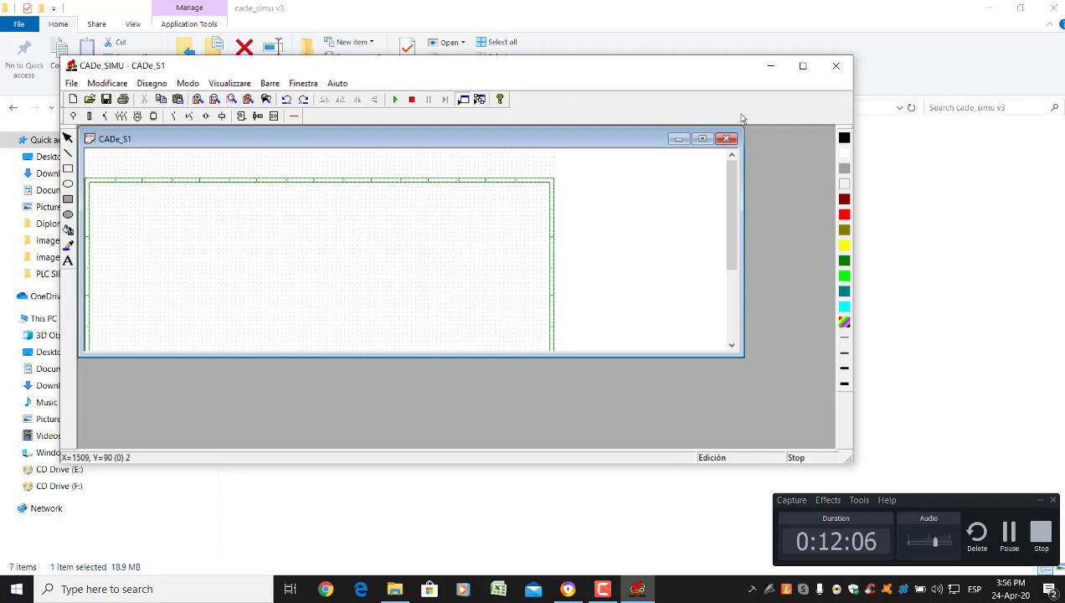
Check the code in CLAVE.txt, then maximize CADe_SIMU and the CADe_S1 sheet
left_click(767, 71)
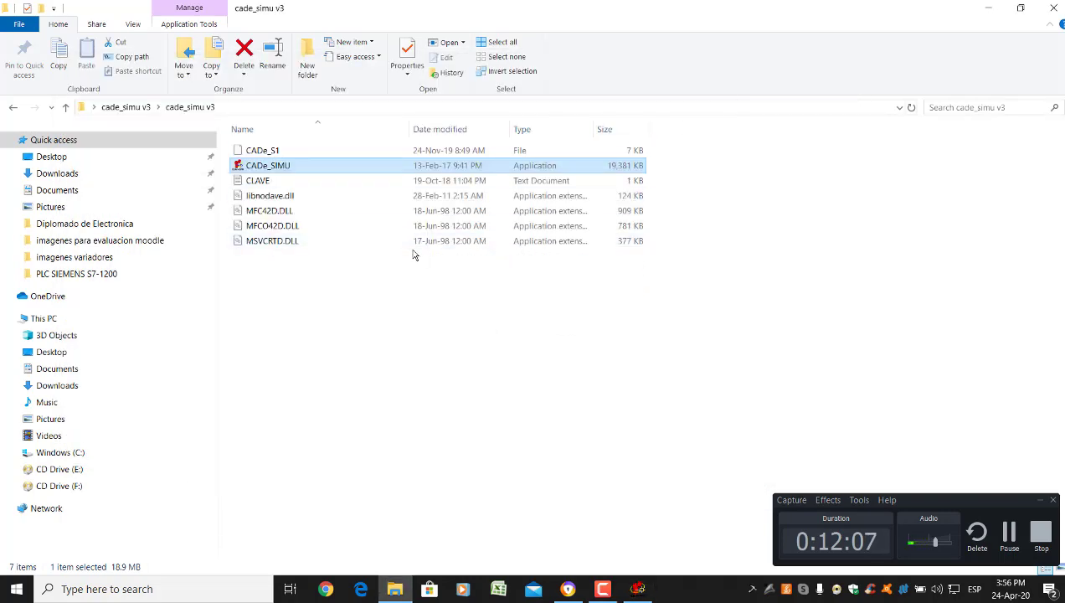
left_click(260, 187)
double_click(261, 187)
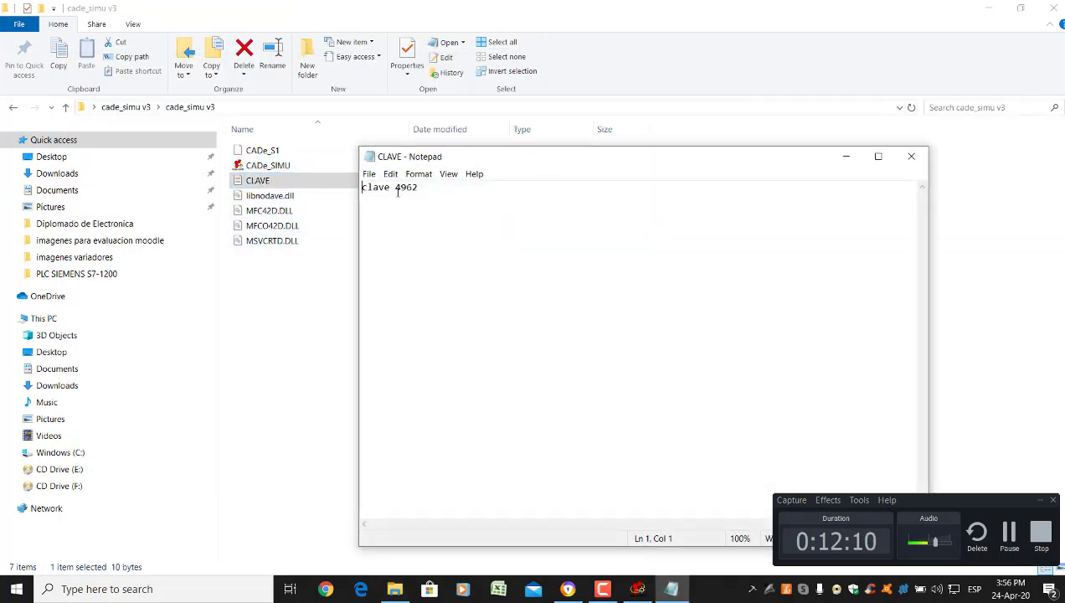
left_click_drag(400, 187, 433, 199)
left_click(911, 157)
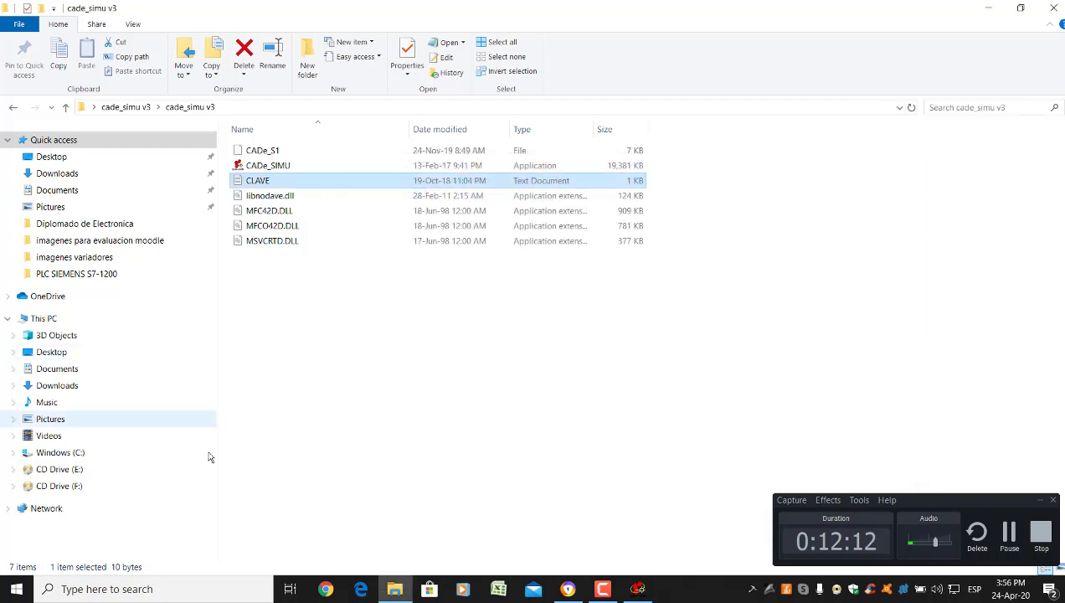
left_click(637, 589)
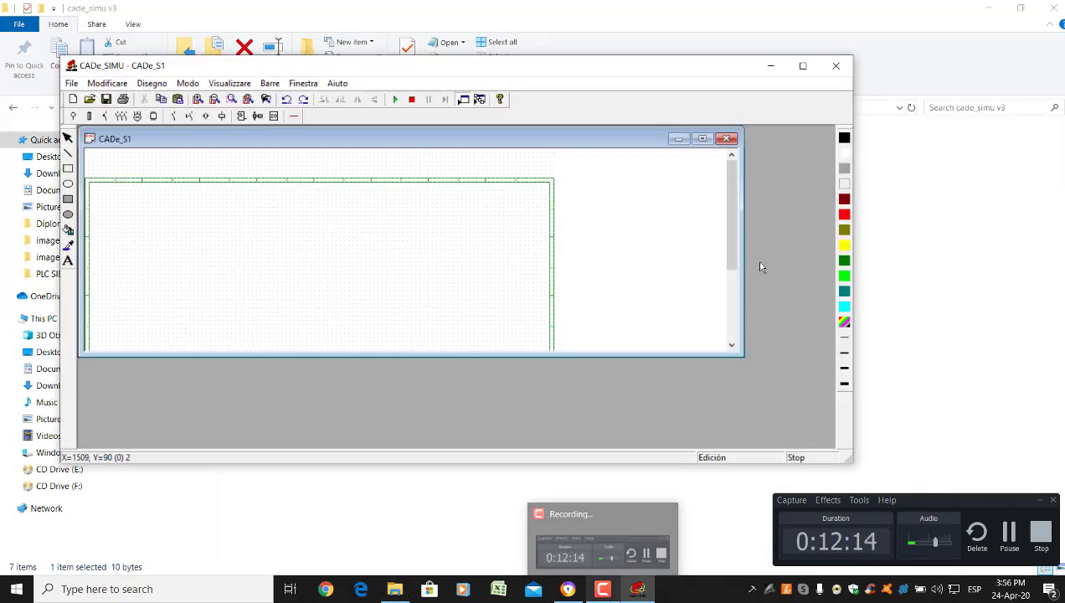
left_click(805, 66)
left_click(638, 80)
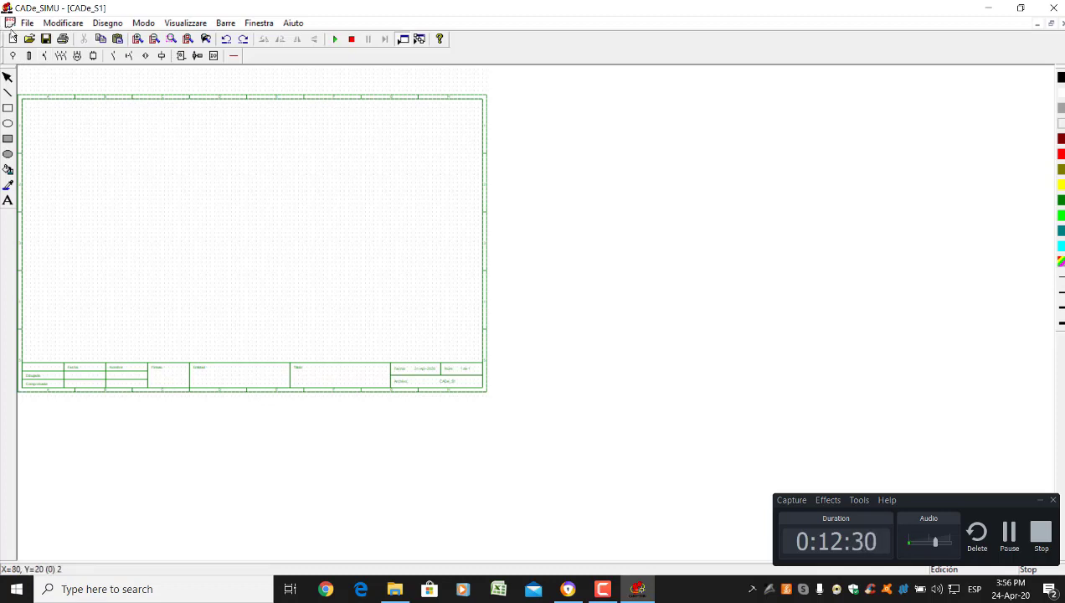
Switch to the power-supply symbols, zoom in, and pick the L1+L2+L3+PE supply
left_click(29, 23)
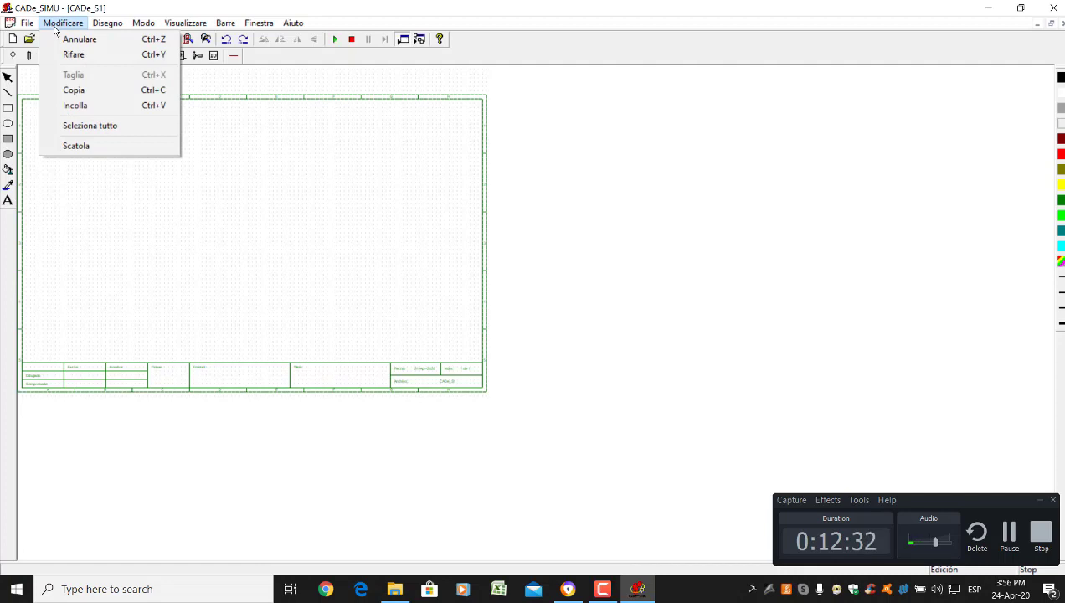
left_click(159, 5)
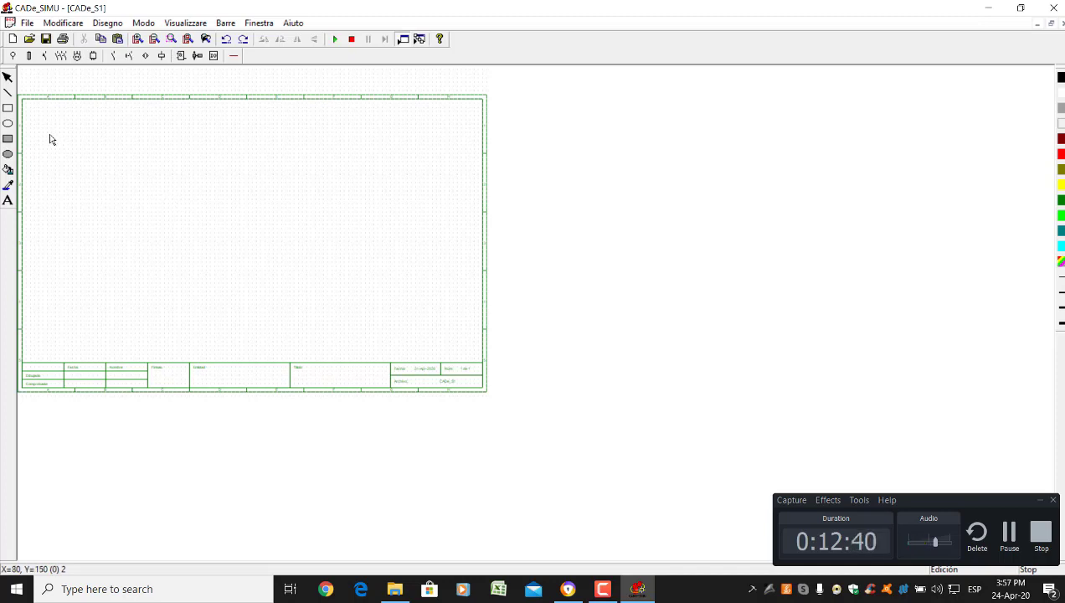
left_click(28, 56)
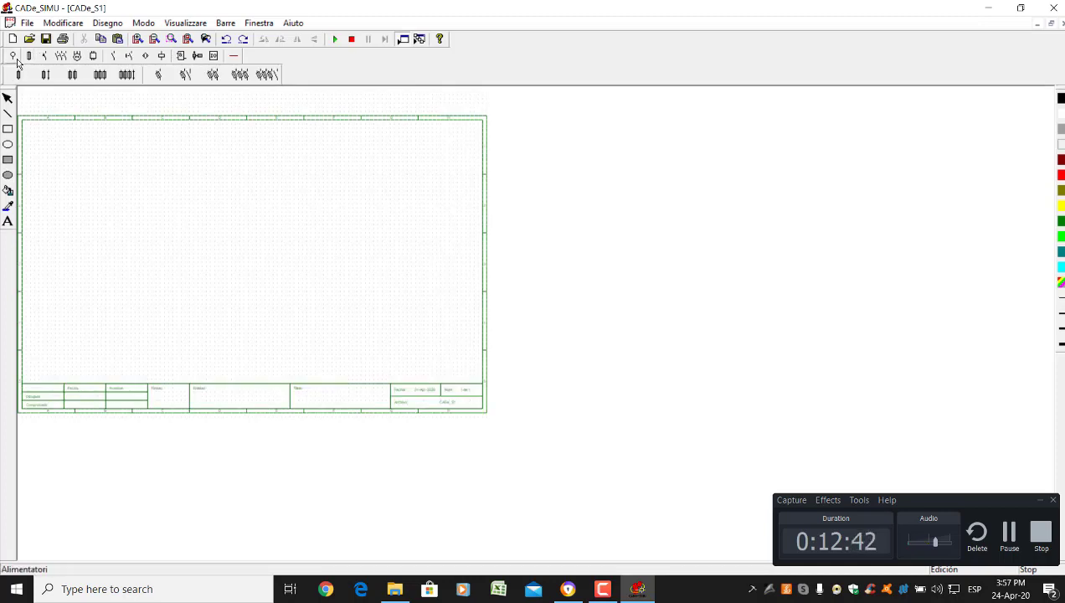
left_click(13, 56)
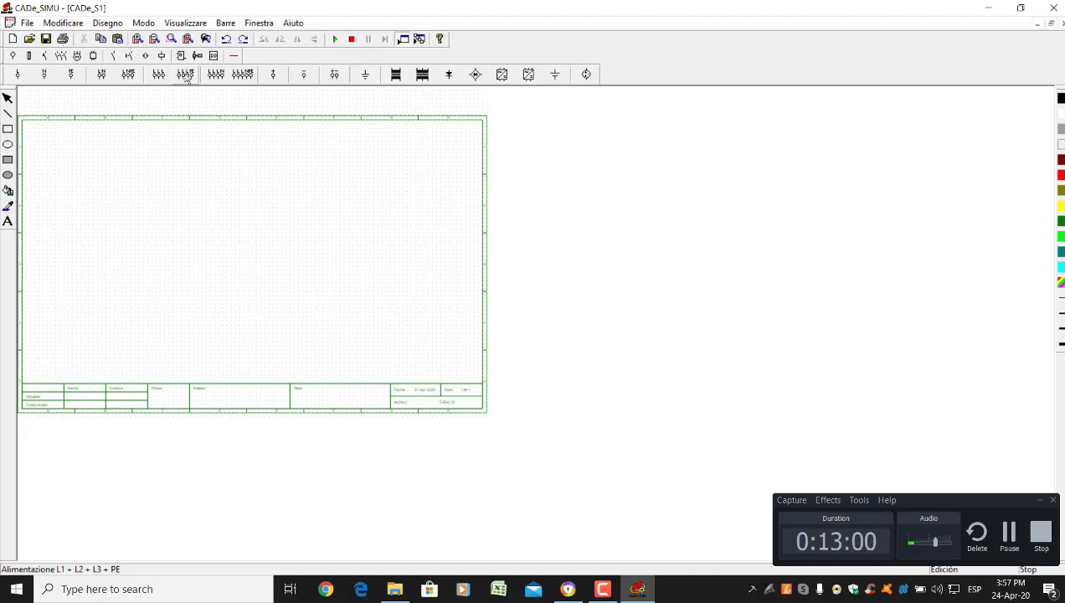
left_click(138, 41)
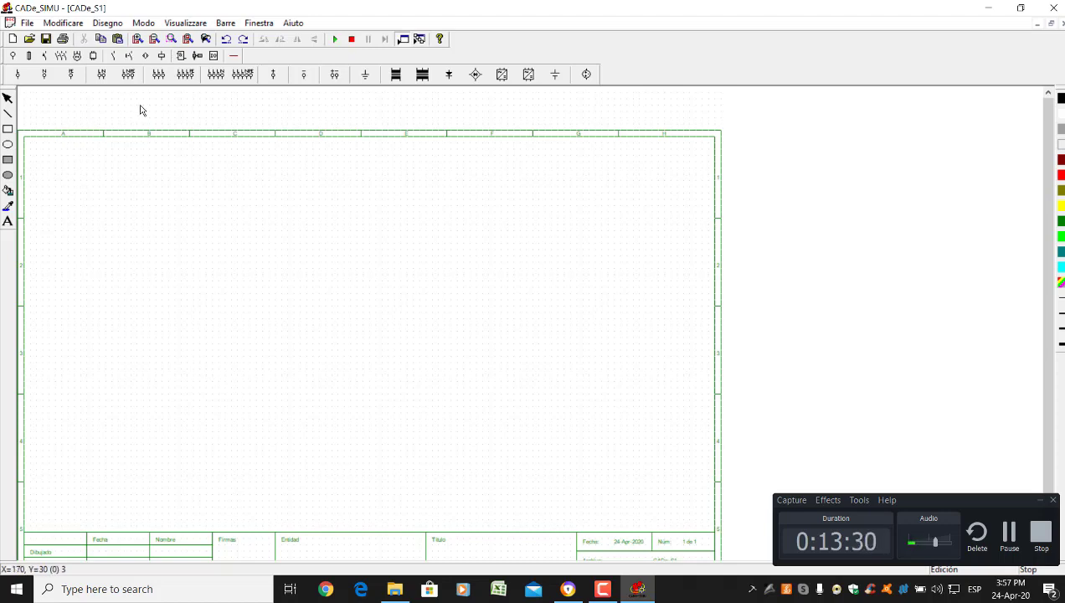
left_click(184, 80)
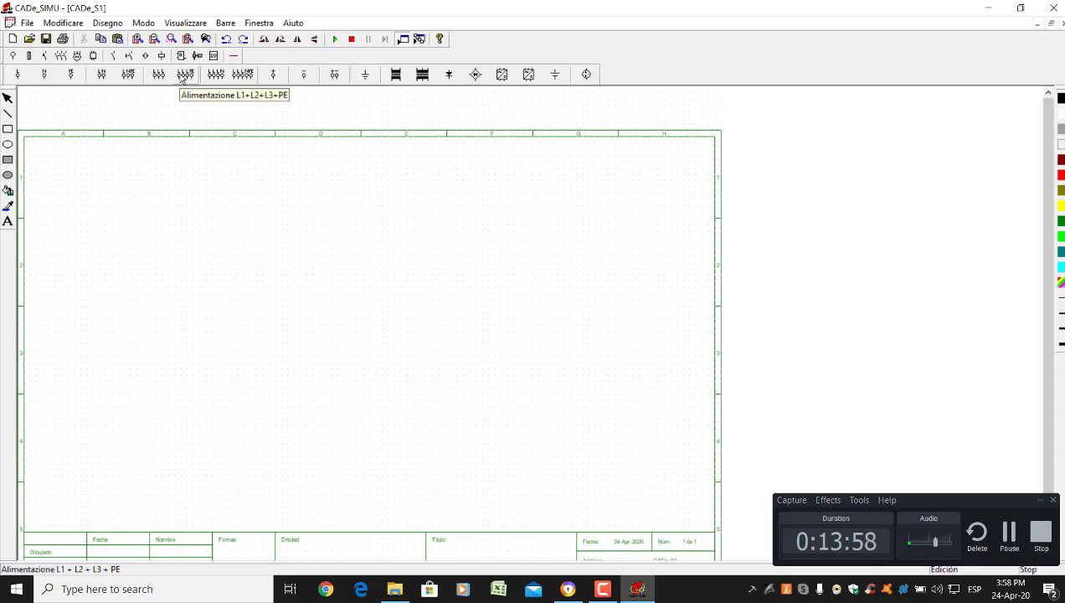
Place the L1+L2+L3+PE supply block and rotate it a quarter turn counter-clockwise
left_click(139, 40)
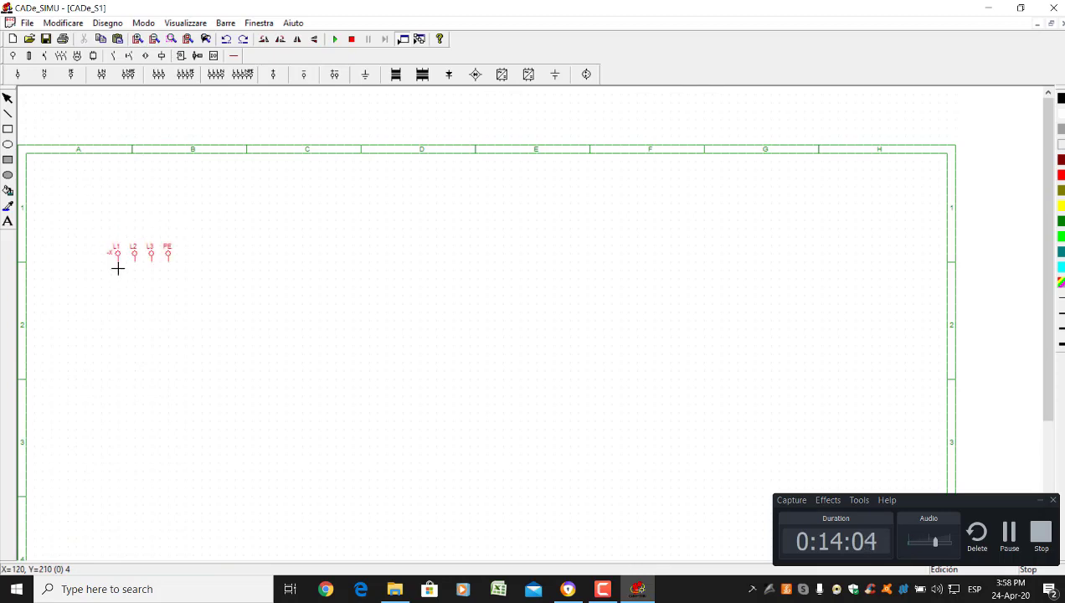
left_click(117, 268)
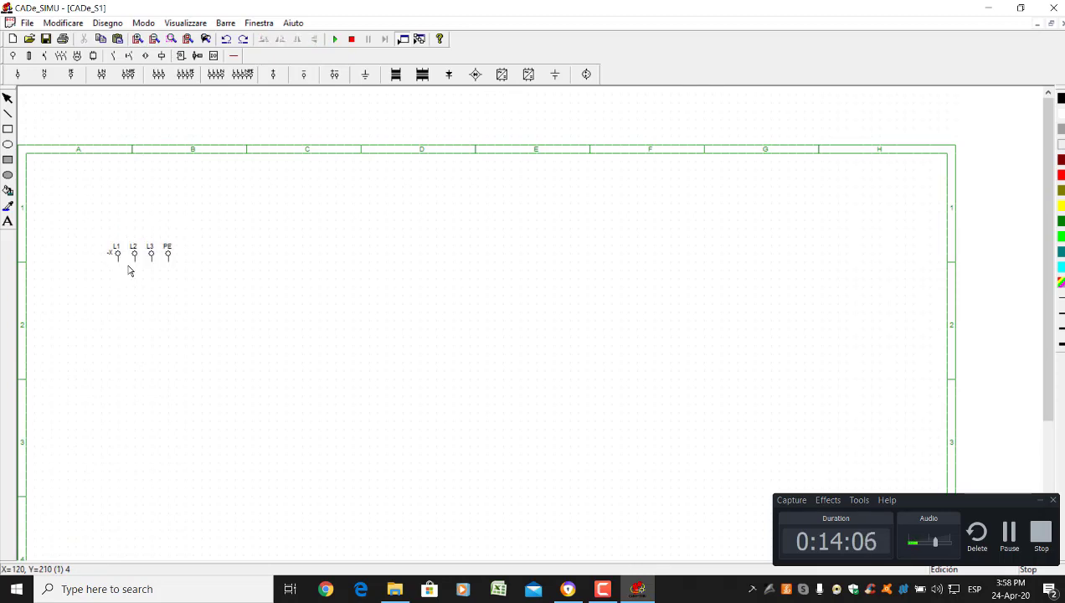
left_click(137, 262)
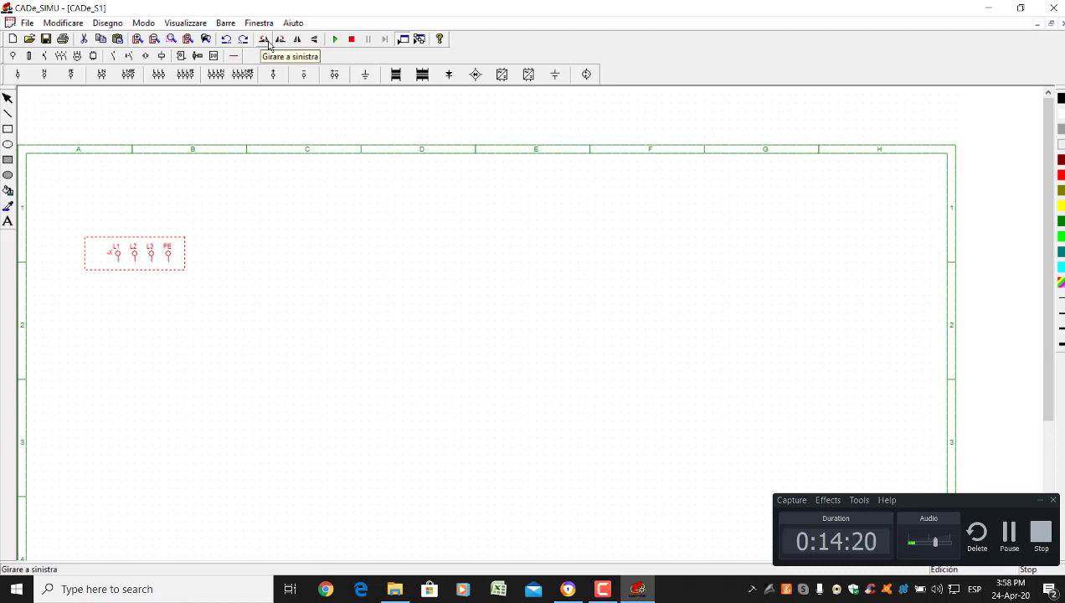
left_click(268, 42)
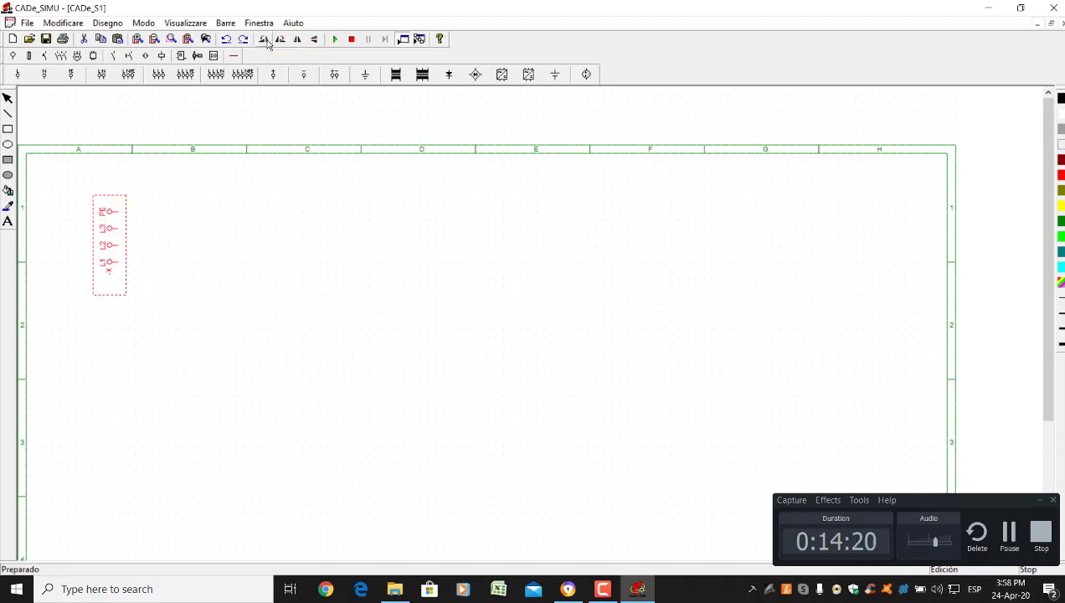
left_click(171, 390)
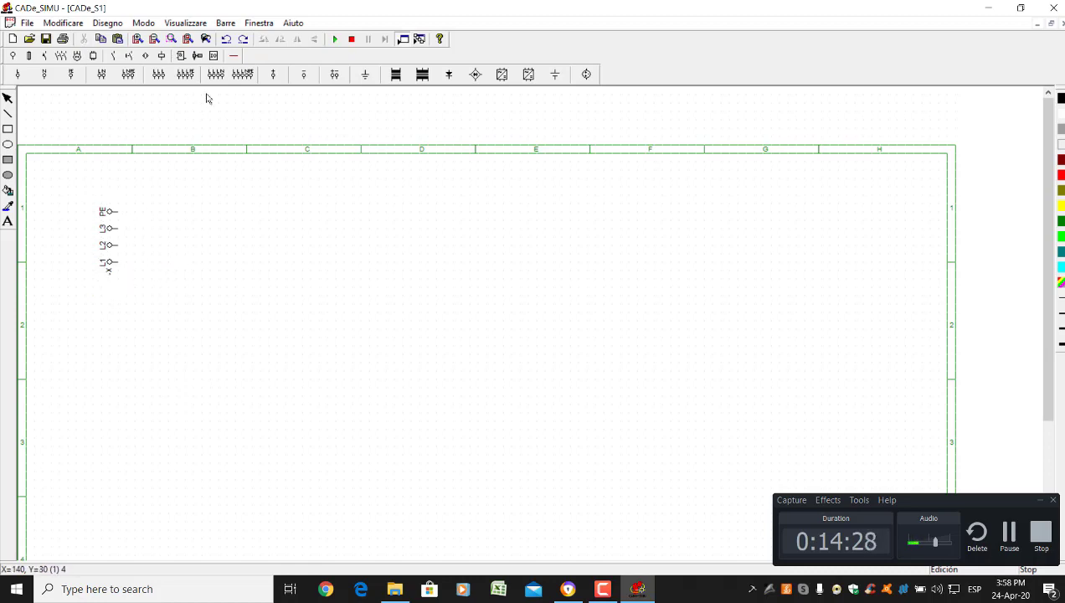
left_click(235, 55)
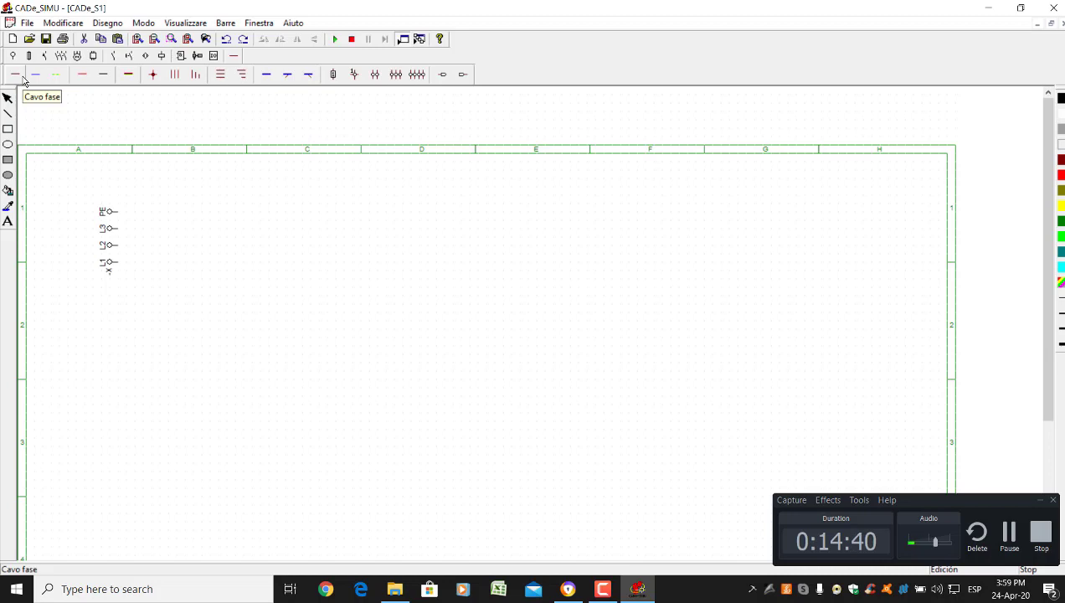
Draw the L1, L2 and L3 phase wires from the terminals across the full sheet width
left_click(23, 78)
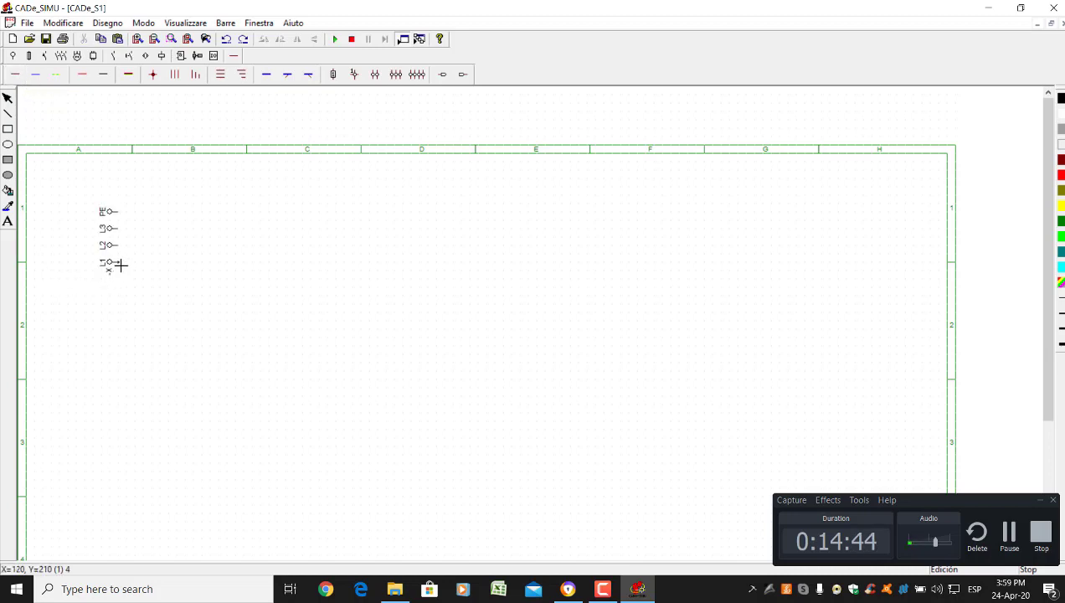
mouse_move(121, 265)
left_mouse_down()
mouse_move(303, 292)
mouse_move(897, 262)
left_mouse_up()
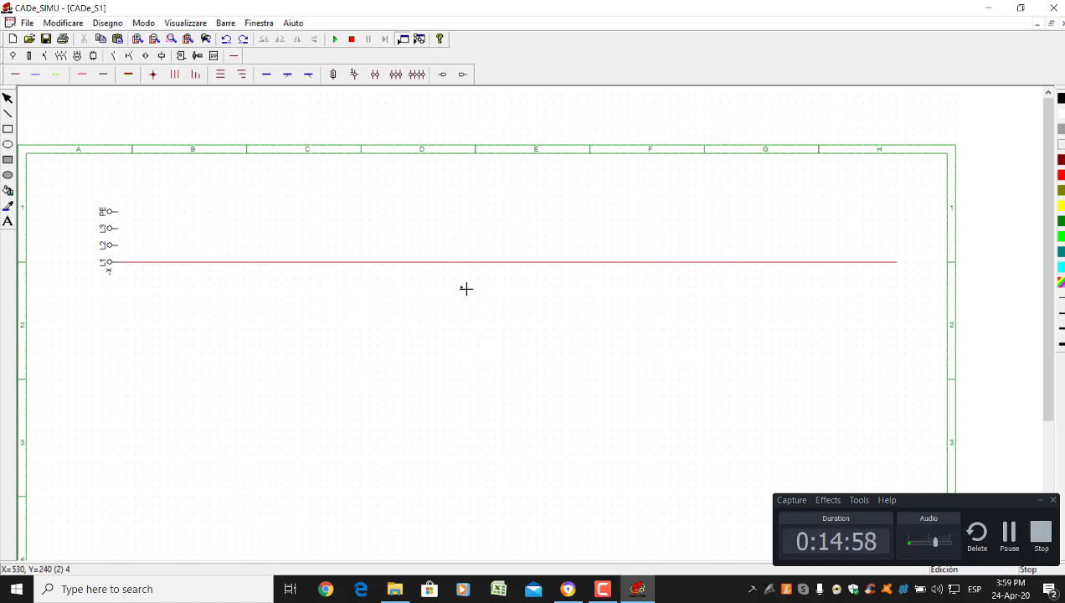
mouse_move(122, 249)
left_mouse_down()
mouse_move(552, 250)
mouse_move(813, 230)
mouse_move(896, 251)
left_mouse_up()
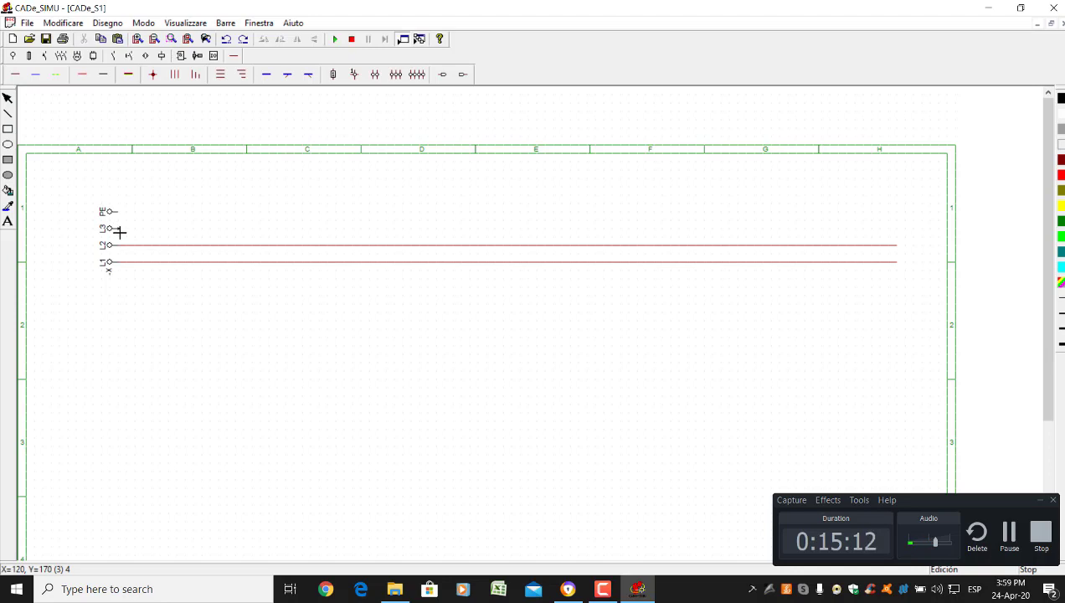
mouse_move(120, 232)
left_mouse_down()
mouse_move(413, 281)
mouse_move(797, 303)
mouse_move(895, 295)
left_mouse_up()
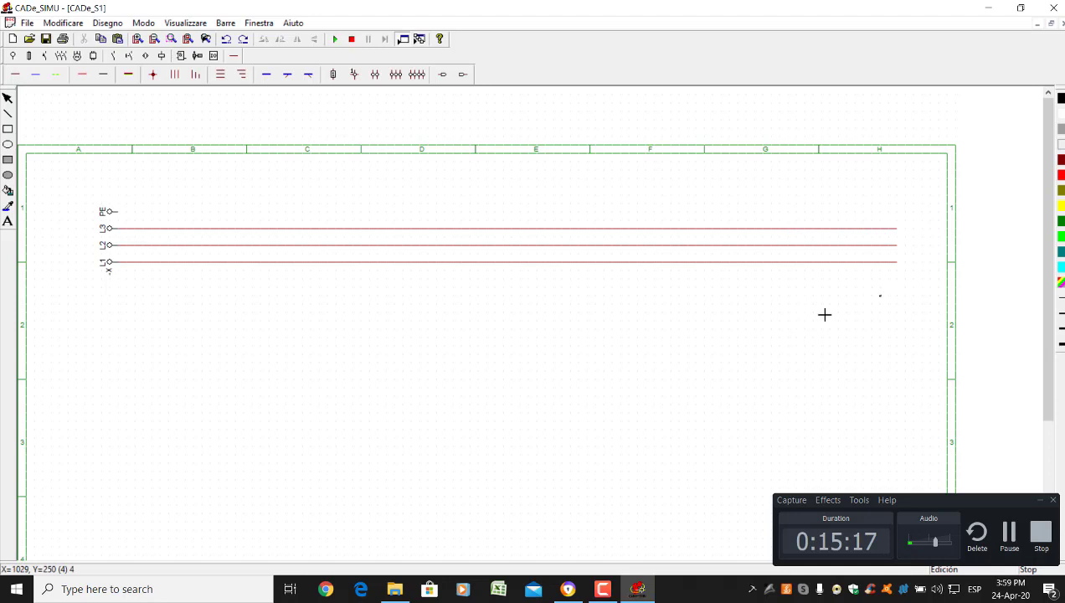
Run a dotted protective earth wire from the PE terminal across the sheet
left_click(60, 82)
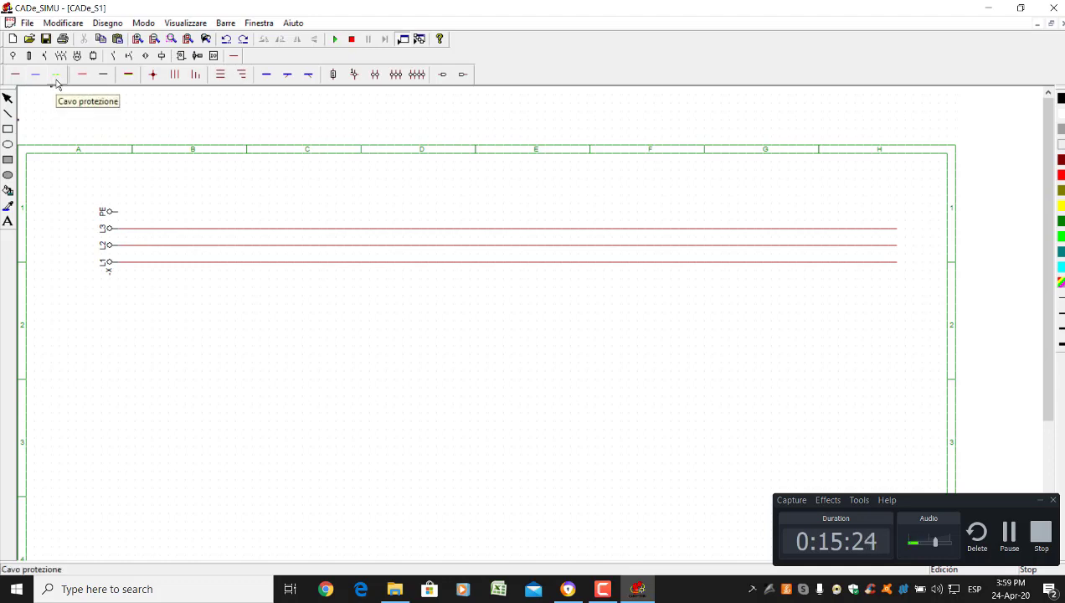
left_click(121, 215)
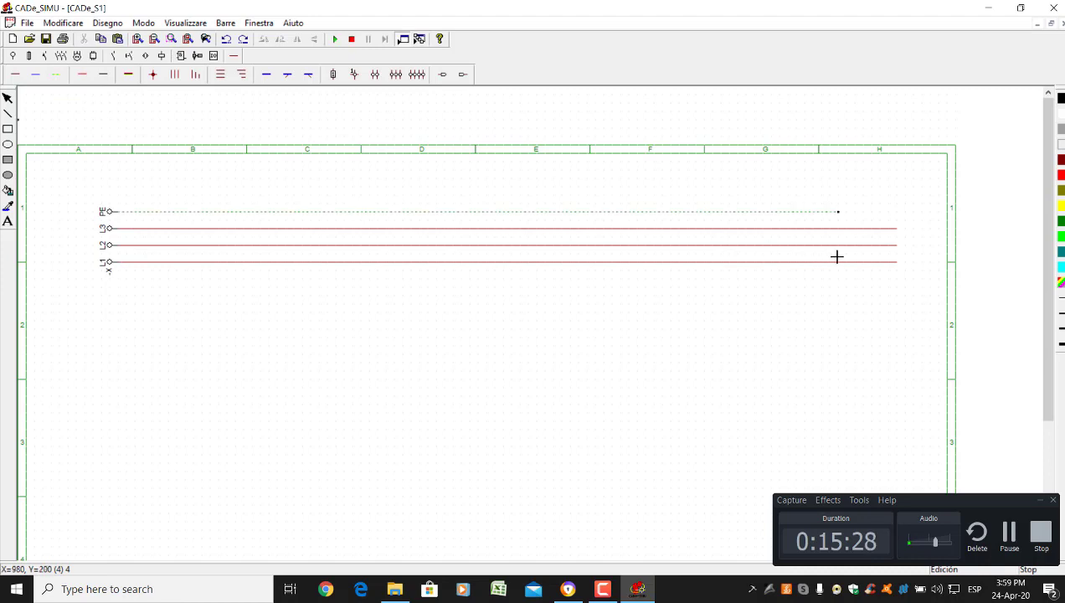
left_click(894, 246)
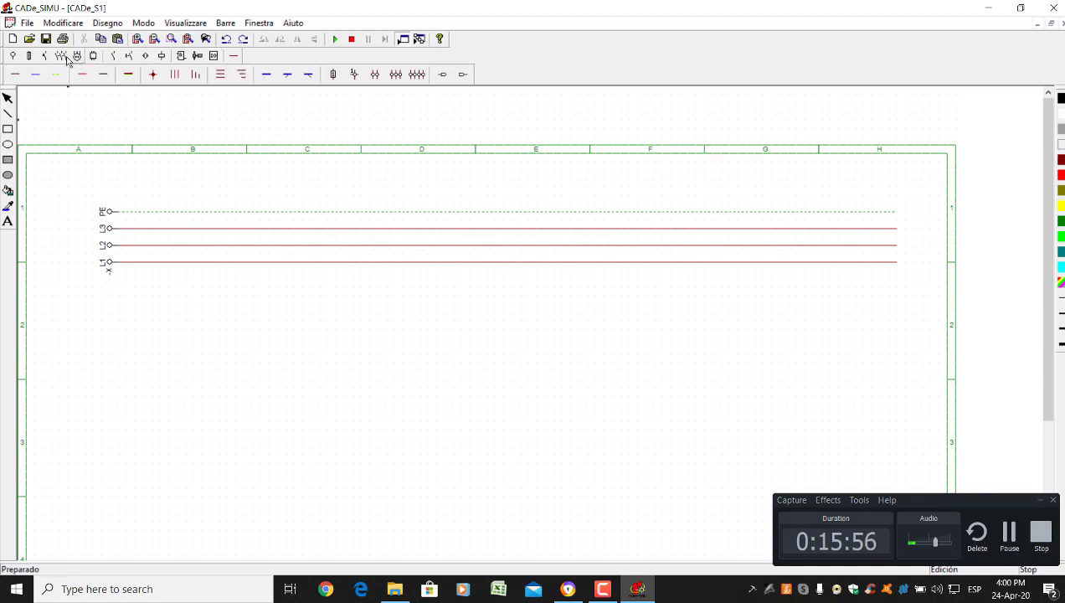
left_click(41, 55)
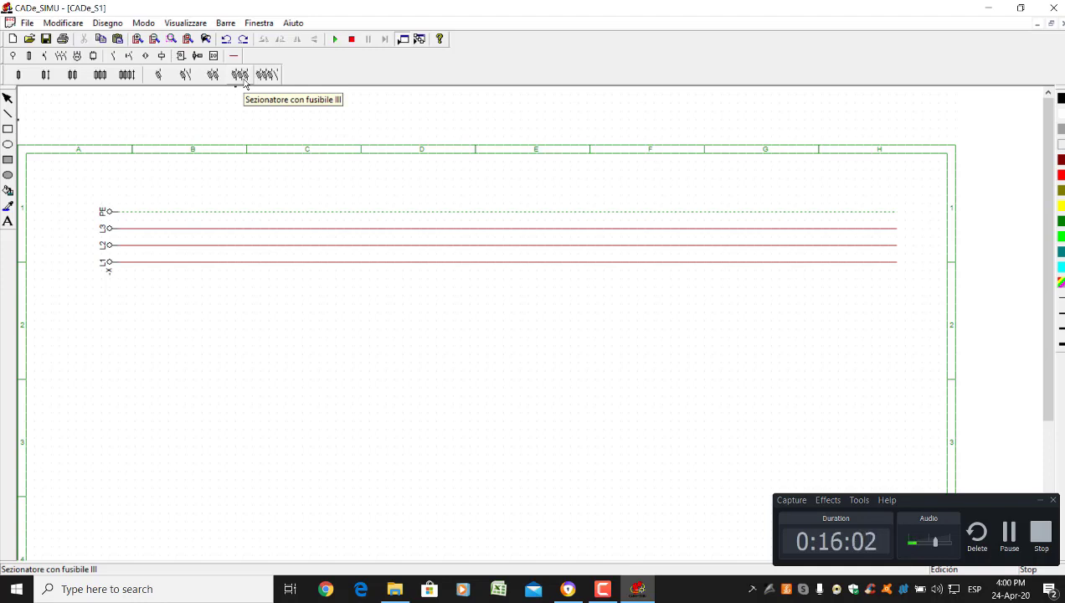
Place the Sezionatore con fusibile III below the lines and wire its terminals 1, 3, 5 to L1, L2, L3
left_click(244, 80)
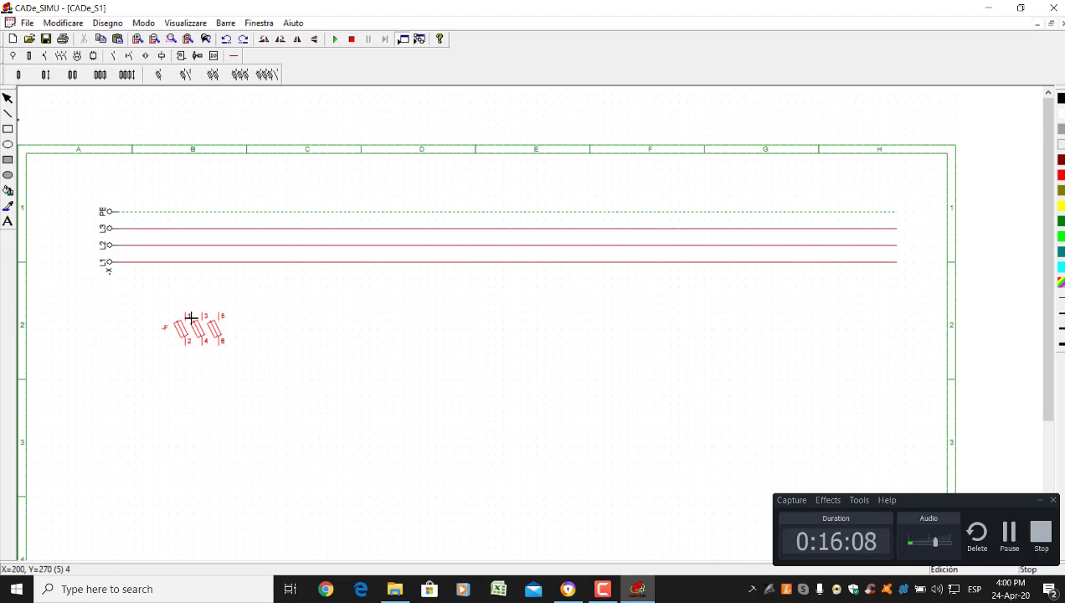
left_click(191, 318)
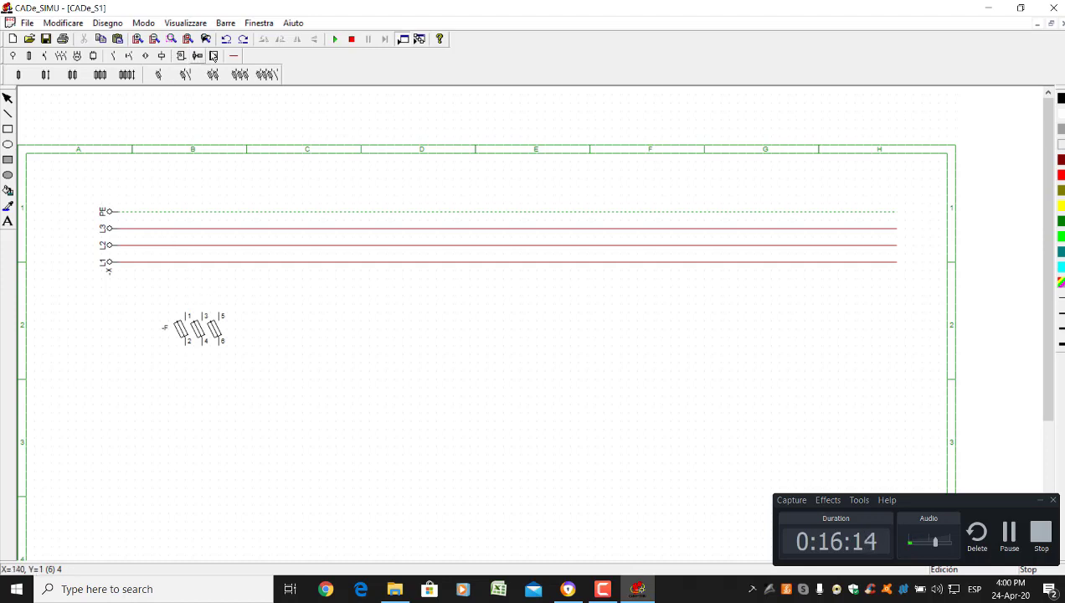
left_click(233, 56)
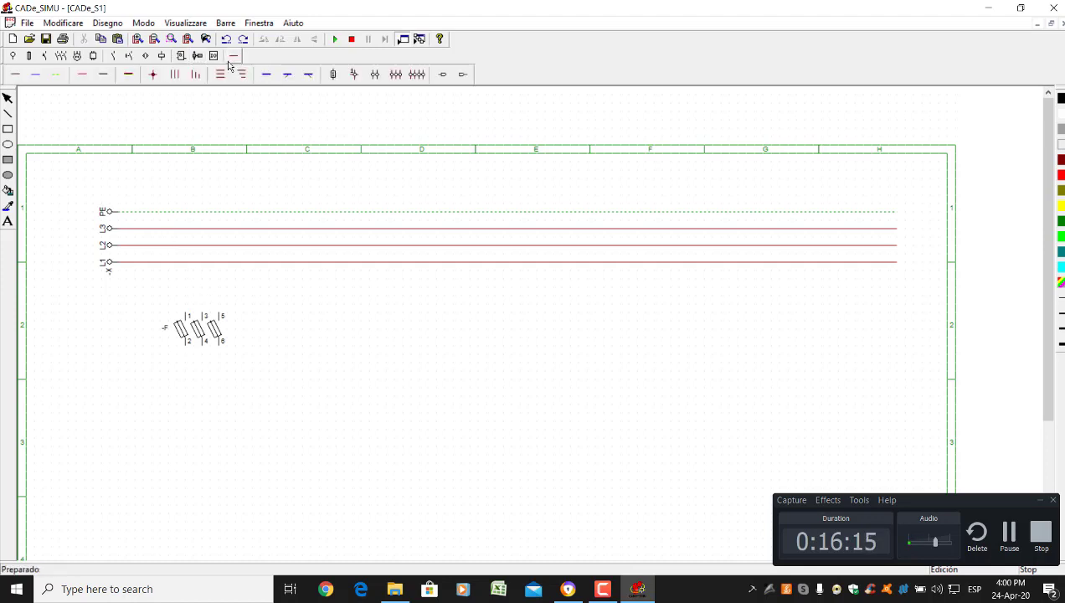
left_click(18, 77)
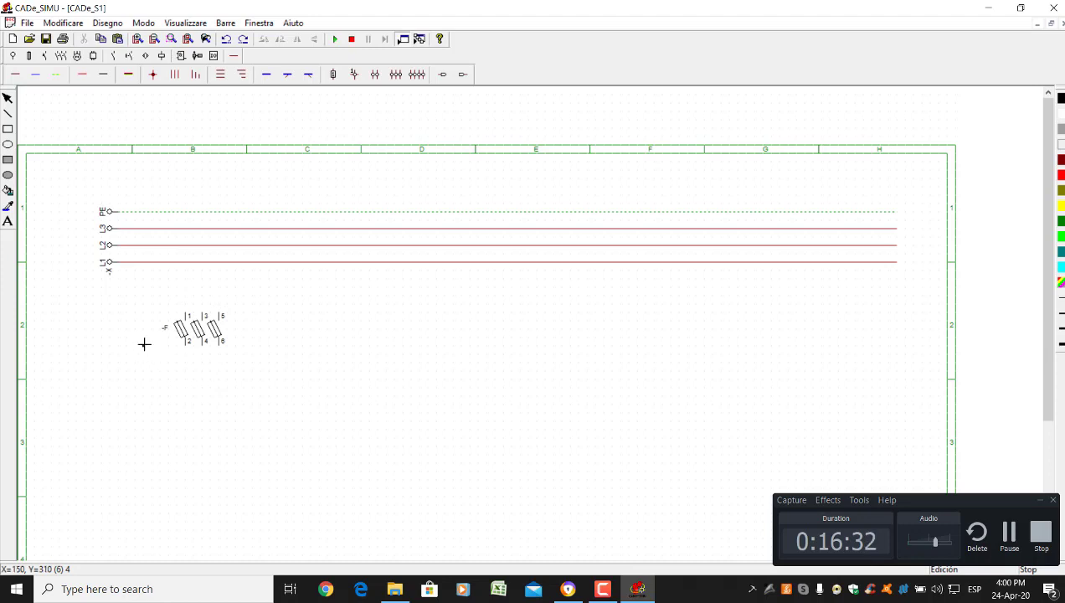
left_click_drag(187, 314, 185, 262)
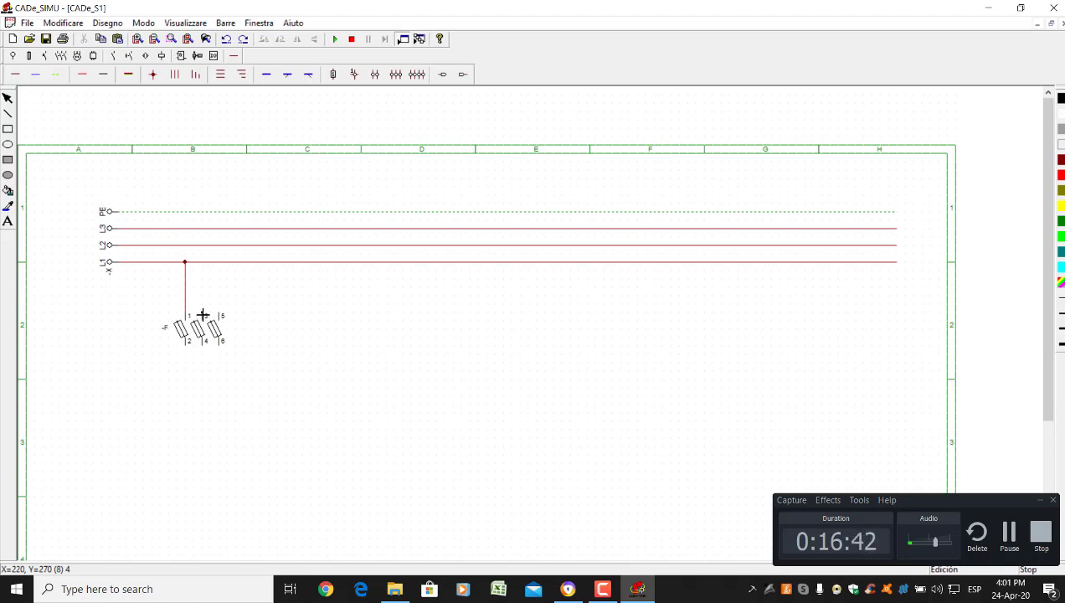
left_click_drag(202, 314, 210, 250)
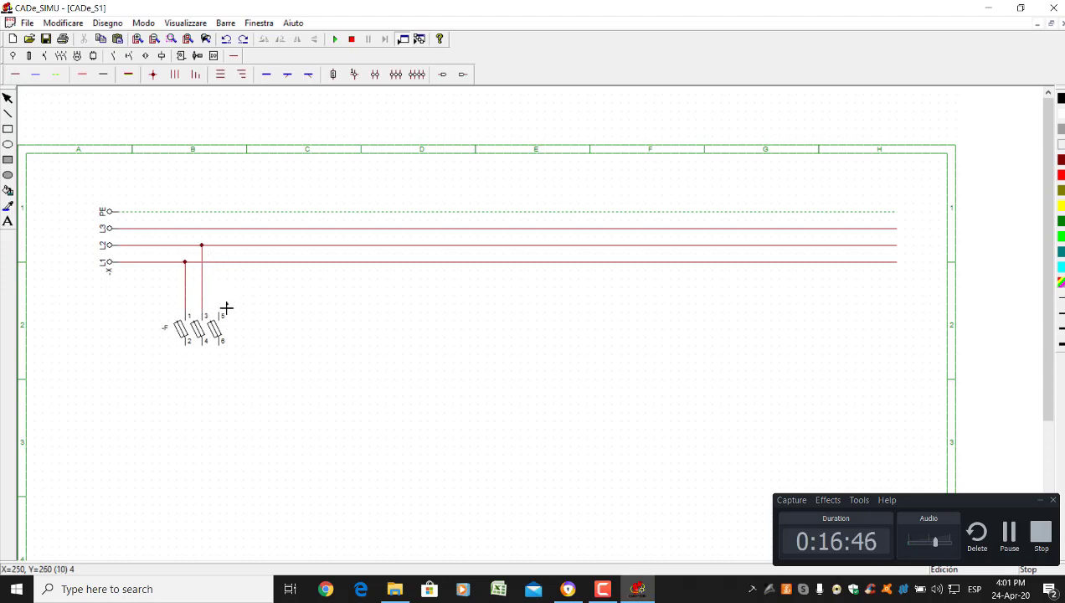
left_click_drag(221, 314, 223, 230)
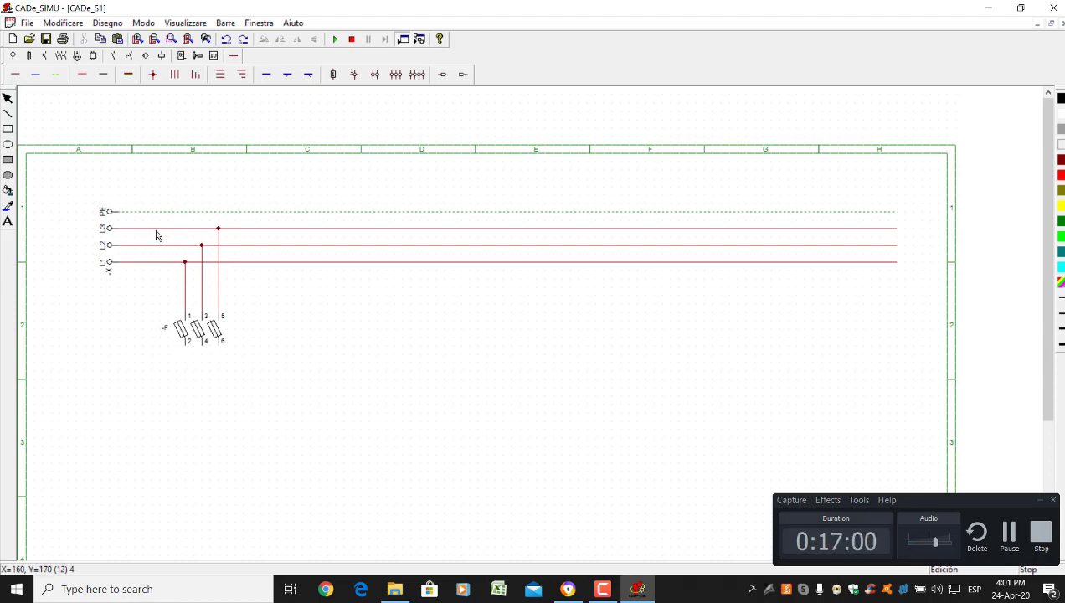
Change the disconnector's Nome in the Editare dialog from -F to F1
double_click(198, 332)
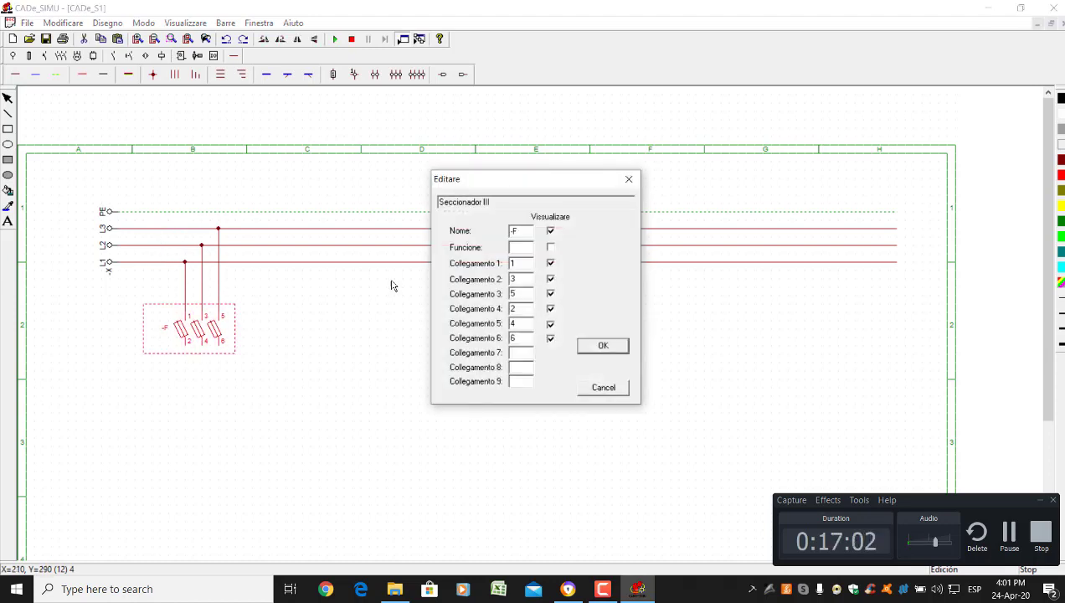
left_click(524, 232)
key("BackSpace")
key("BackSpace")
key("Return")
left_click(305, 362)
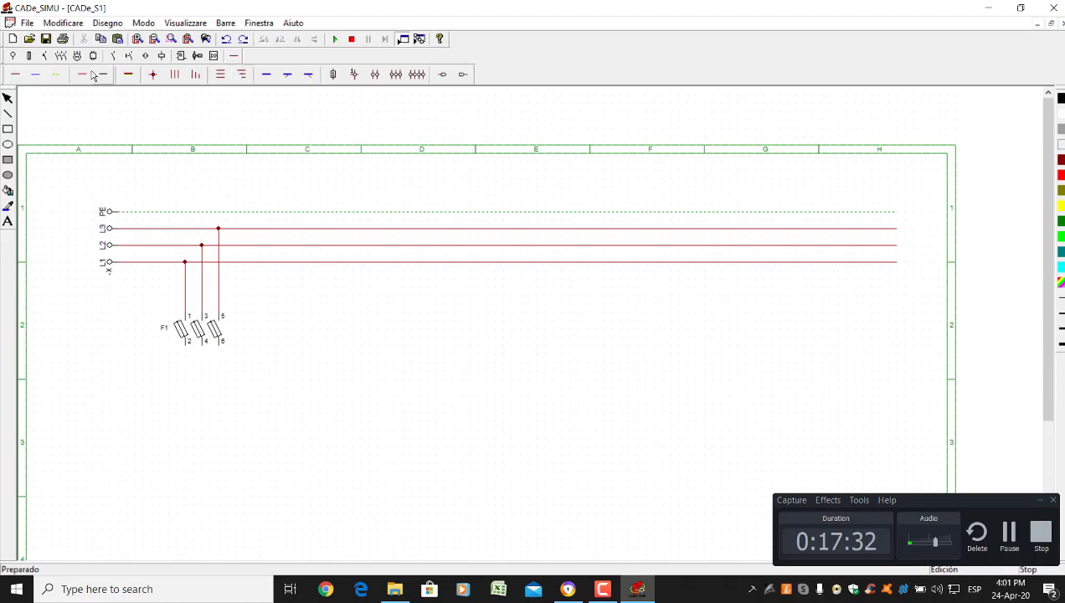
Drop a Contattore III three-pole contactor -KM just below fuse F1
left_click(61, 56)
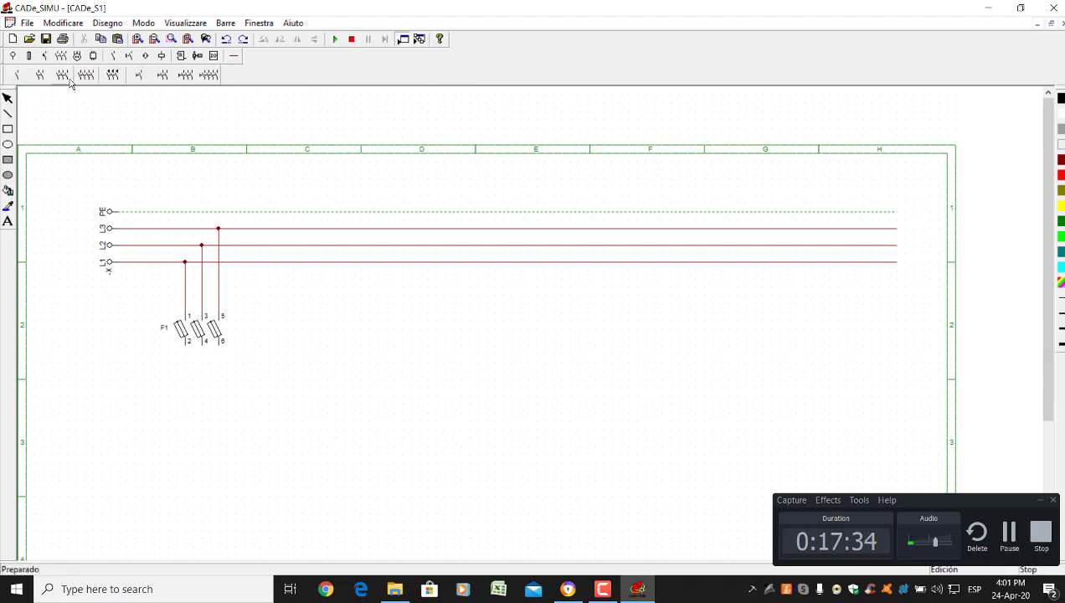
left_click(70, 79)
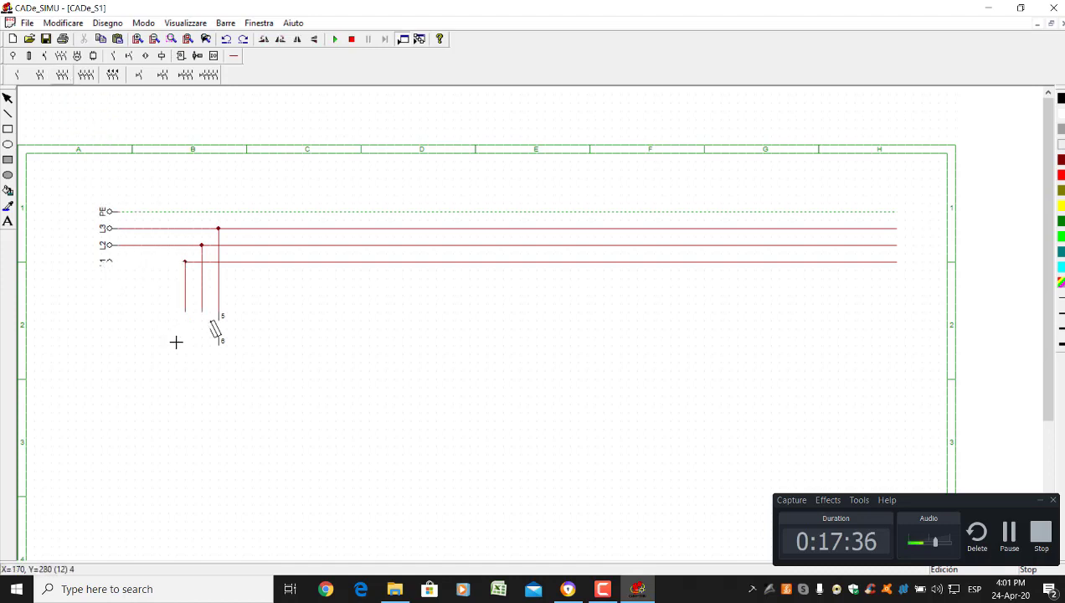
left_click(190, 394)
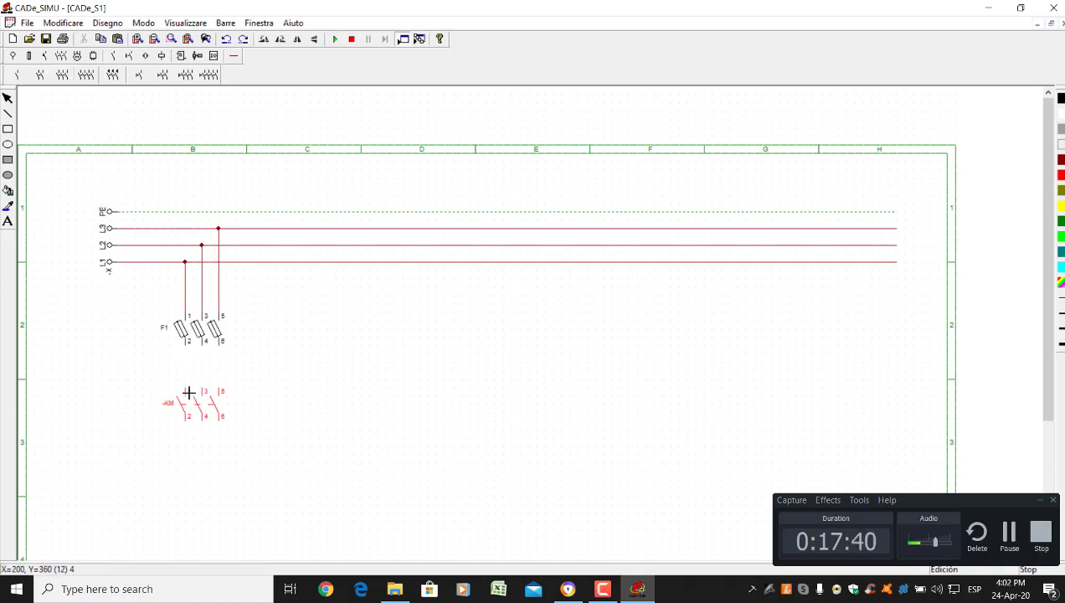
left_click(188, 391)
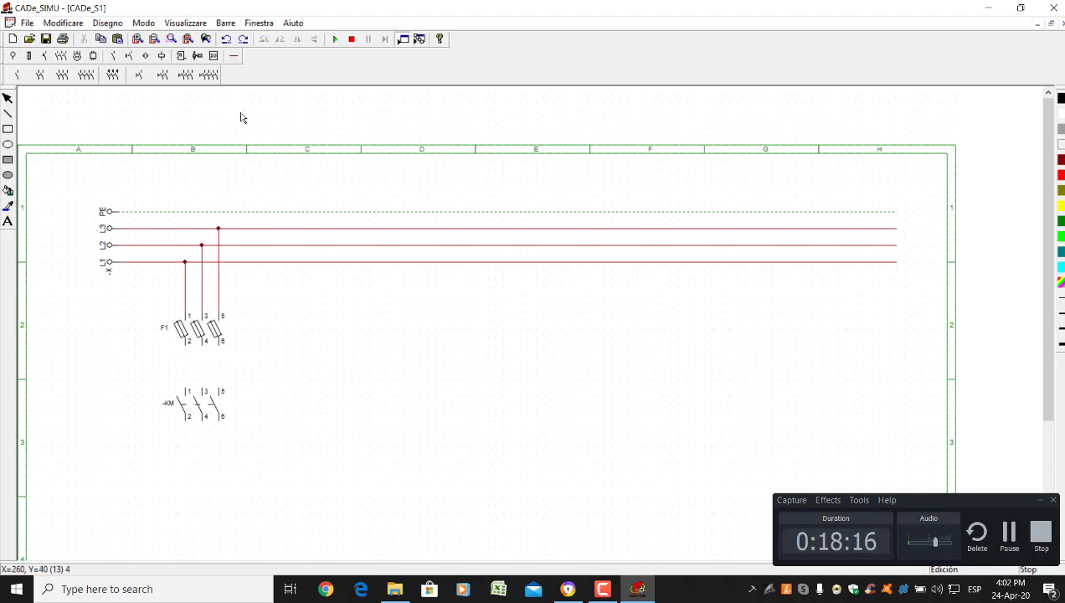
Draw phase wires from F1 outputs 2, 4, 6 to contactor -KM inputs 1, 3, 5
left_click(234, 56)
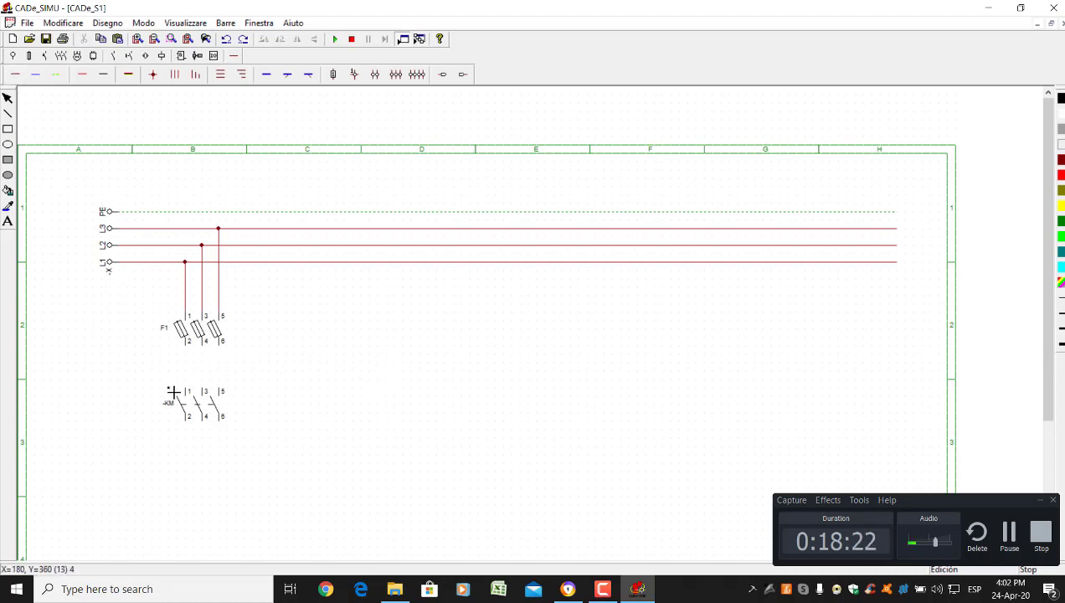
mouse_move(186, 389)
left_mouse_down()
mouse_move(185, 341)
mouse_move(214, 388)
left_mouse_up()
left_click_drag(221, 345, 238, 389)
left_click(159, 55)
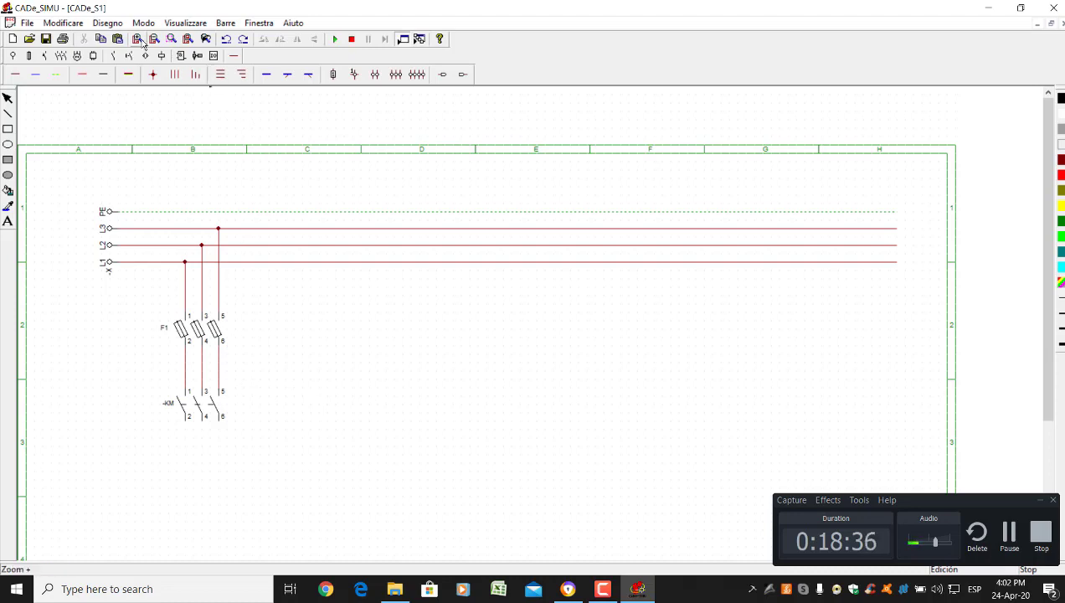
scroll(276, 352, "down", 3)
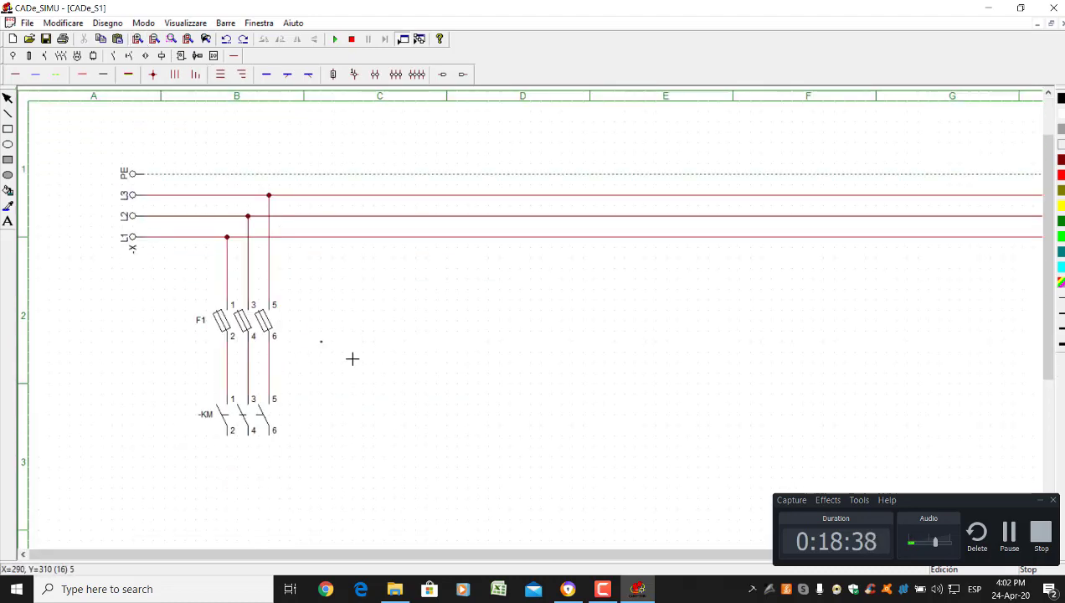
left_click_drag(1048, 293, 1050, 342)
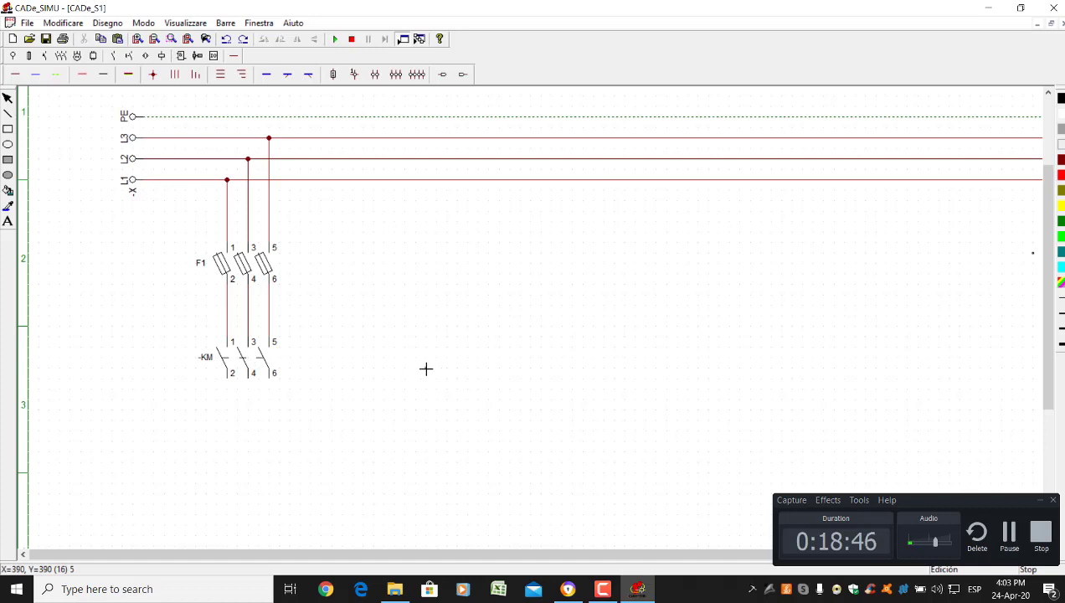
Change the contactor's Nome in the Editare dialog from -KM to KM1
left_click(12, 103)
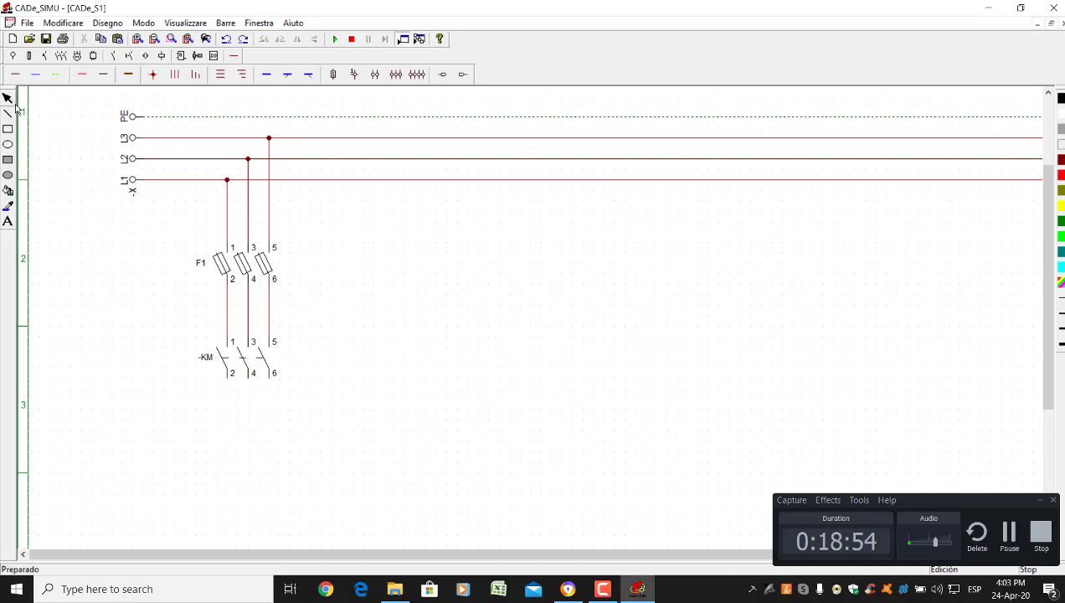
double_click(249, 367)
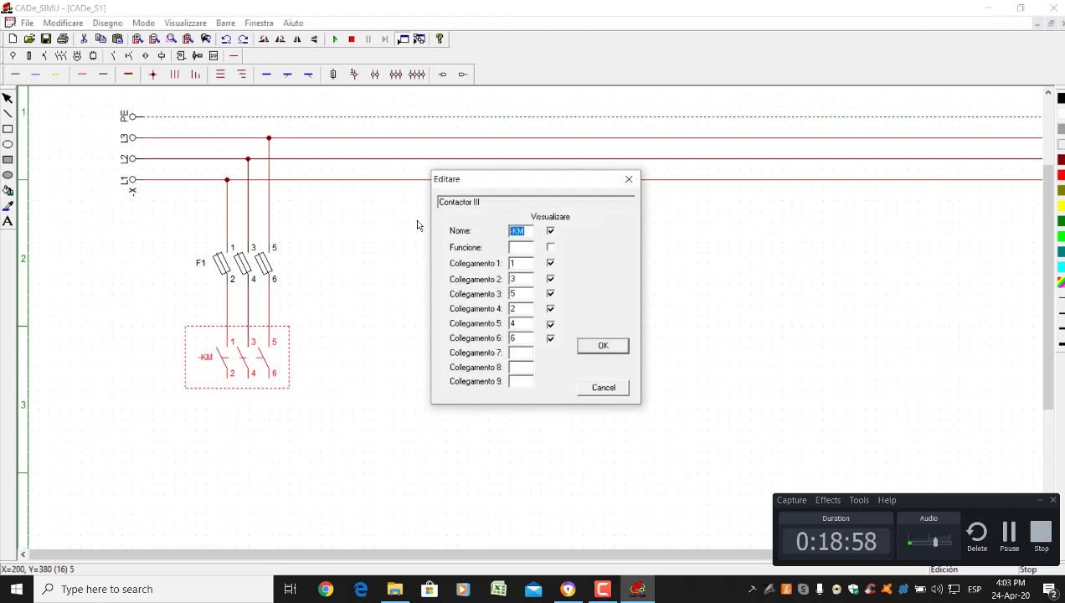
type("k")
type("K")
key("Return")
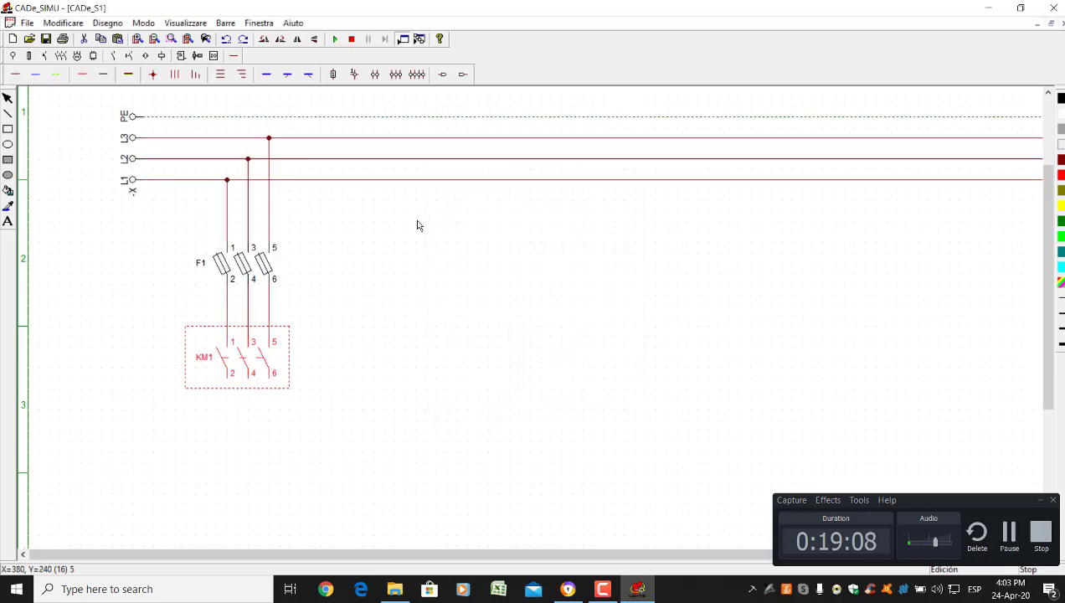
left_click(387, 363)
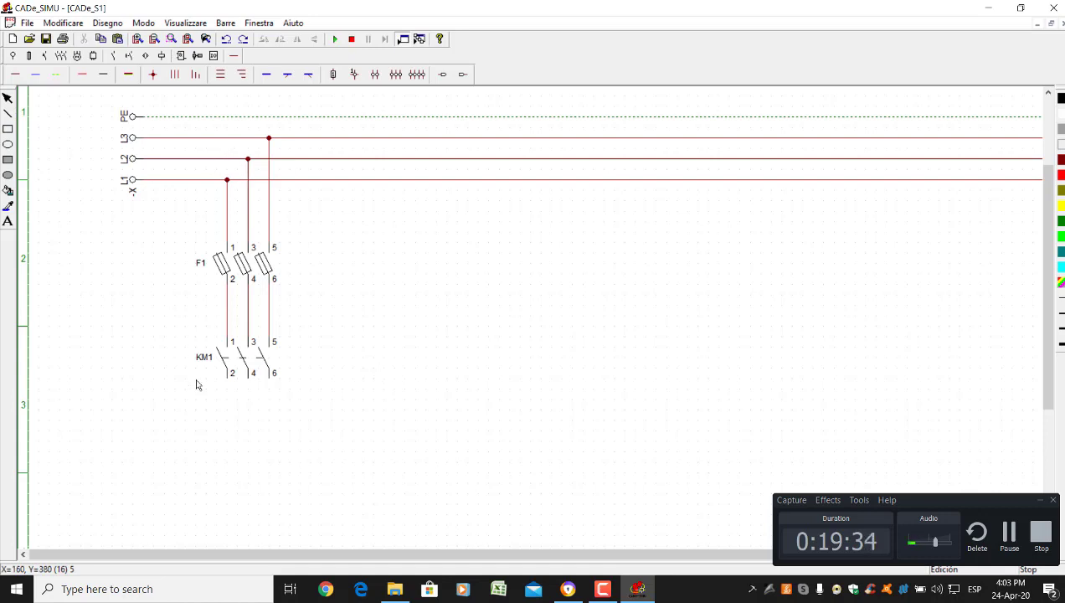
Browse the contact and auxiliary symbol palettes while looking for the thermal relay
left_click(59, 59)
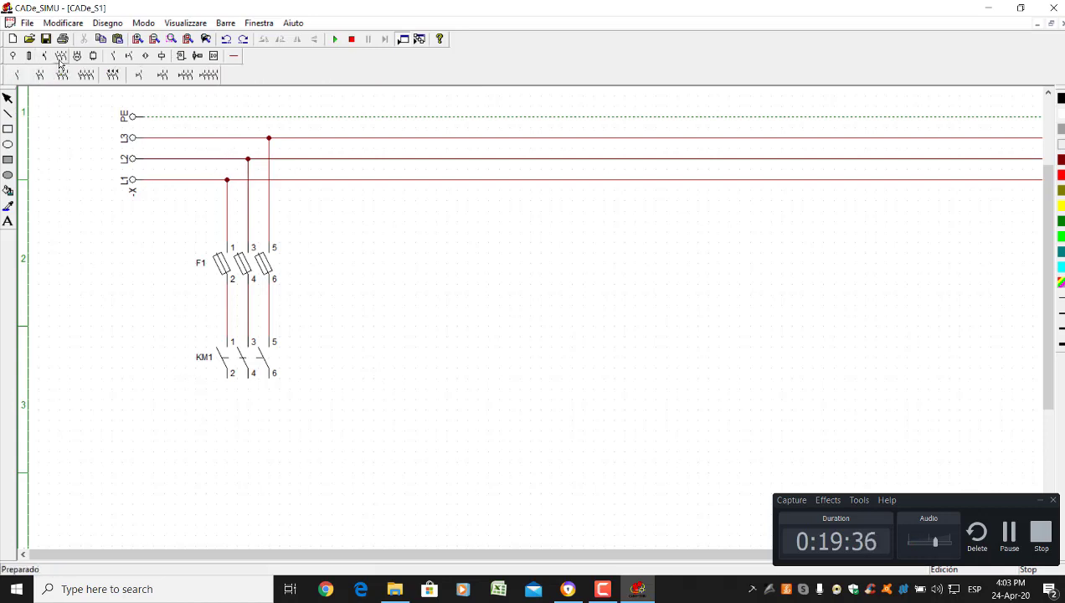
left_click(45, 57)
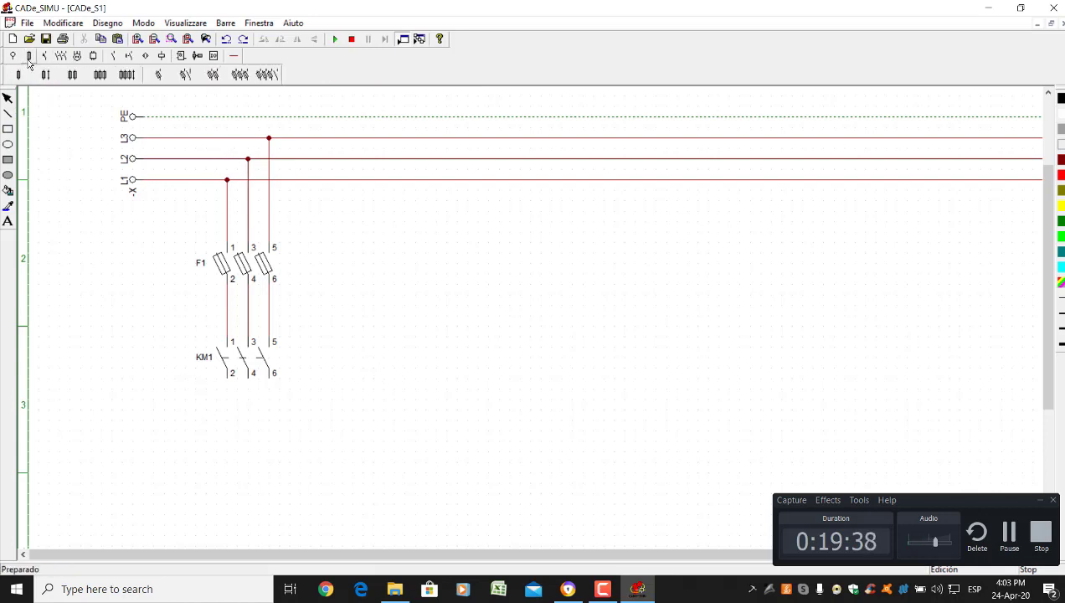
left_click(113, 57)
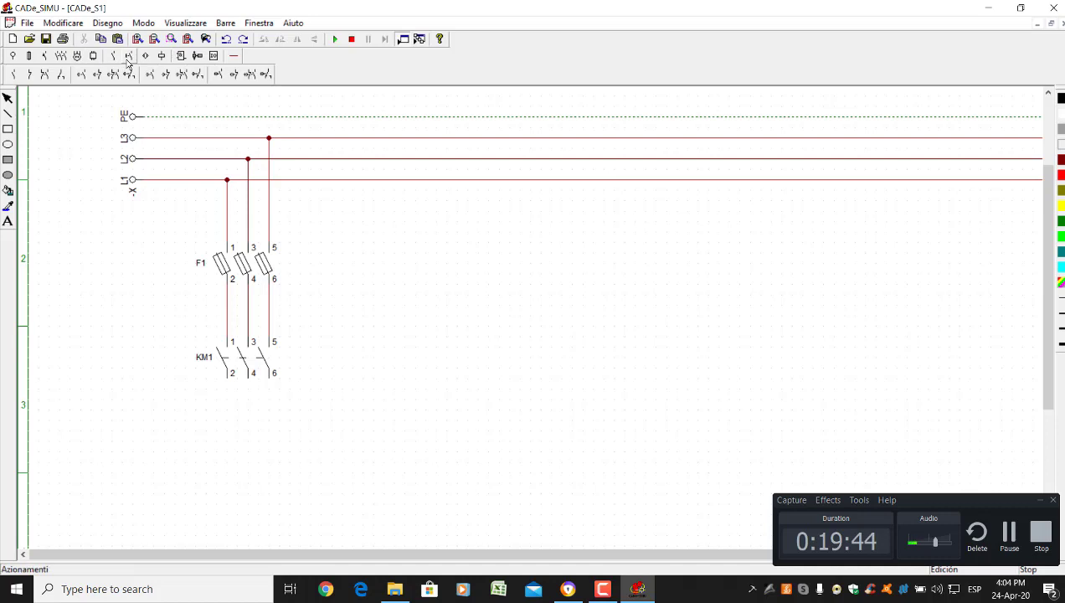
left_click(1008, 532)
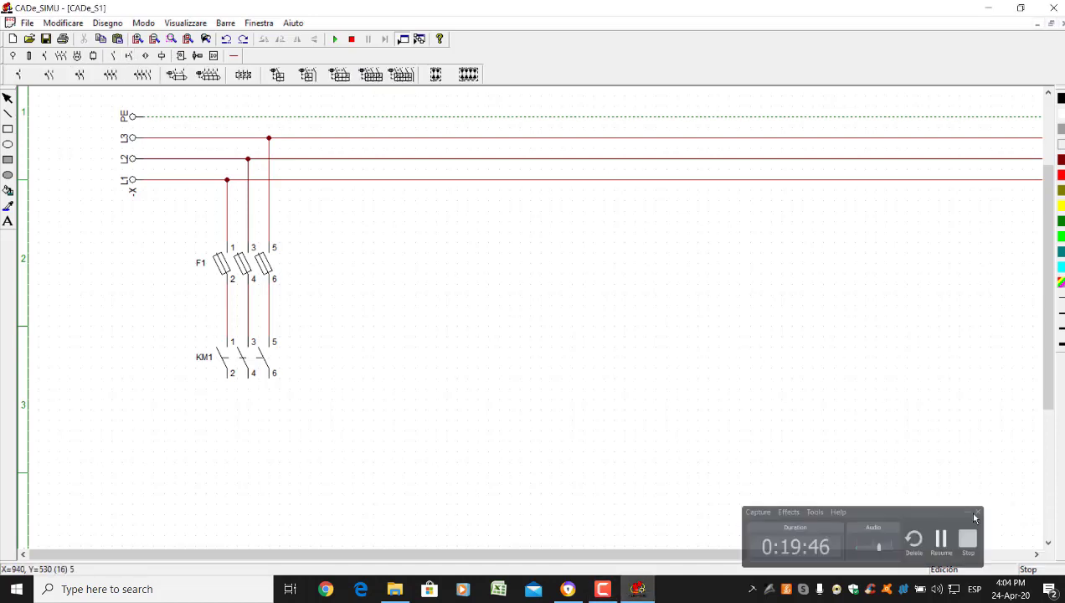
left_click(634, 590)
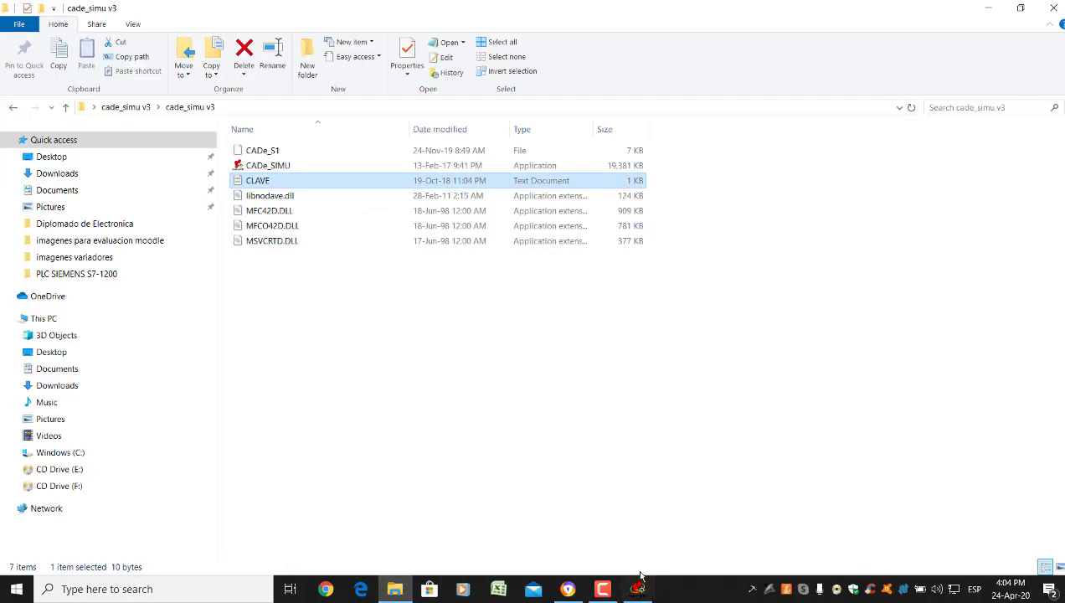
left_click(633, 592)
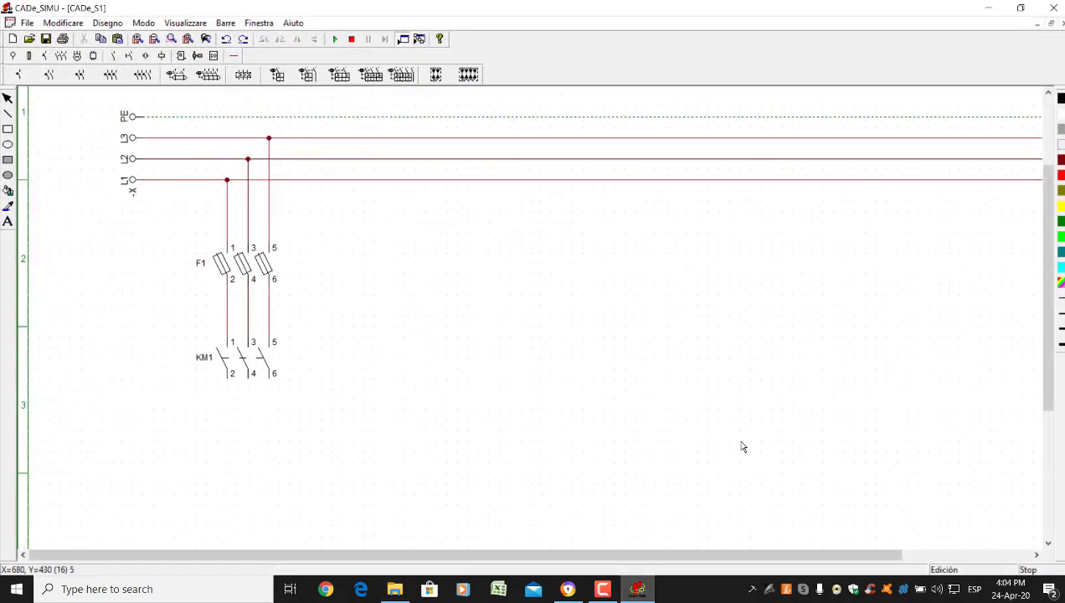
left_click(643, 590)
left_click(642, 590)
Place a three-pole thermal relay -F from the protection palette below KM1
left_click(242, 75)
left_click(292, 297)
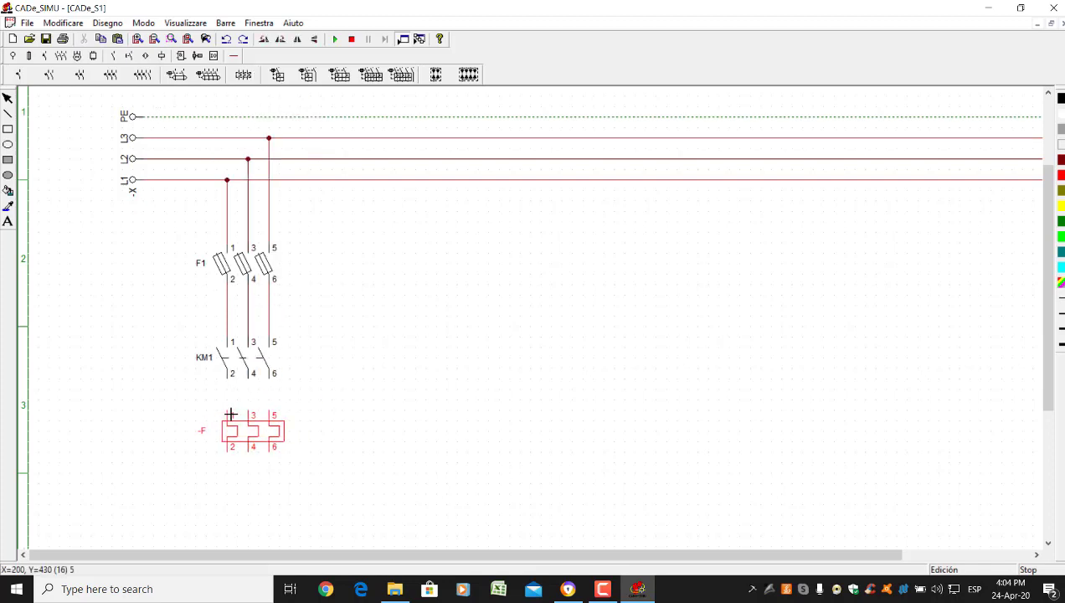
left_click(231, 414)
key("Escape")
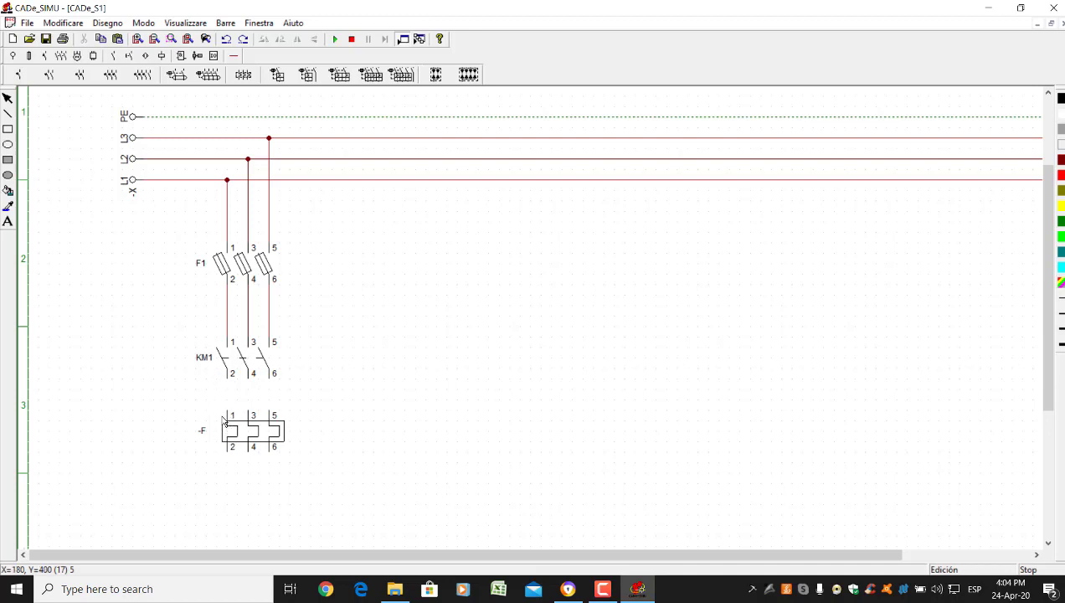
Wire KM1 terminals 2, 4, 6 to thermal relay -F terminals 1, 3, 5
left_click(233, 55)
left_click(16, 74)
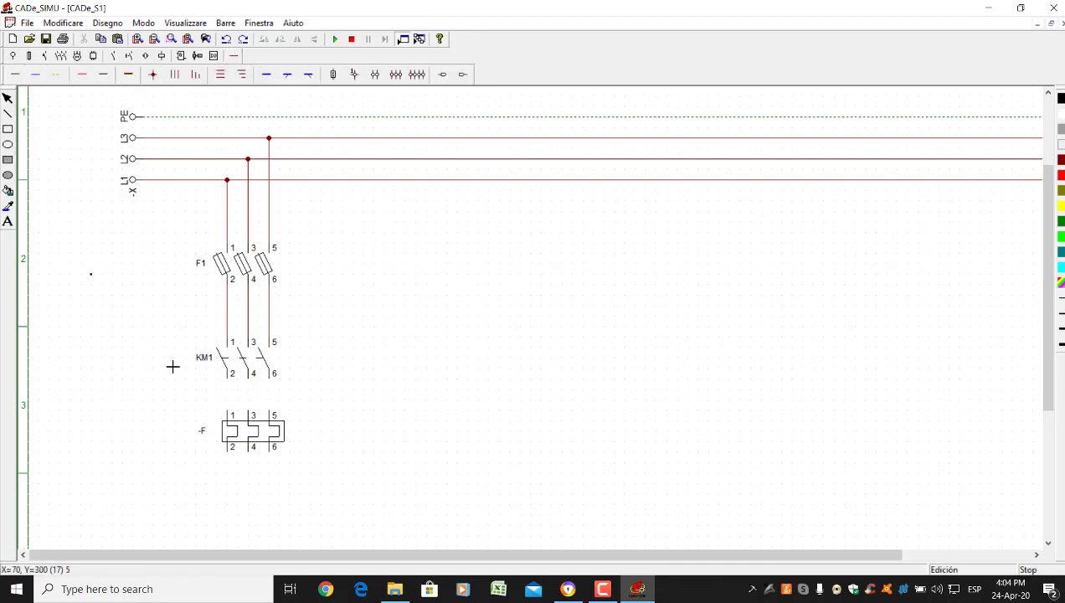
left_click(227, 381)
left_click(234, 413)
left_click(252, 375)
left_click(255, 416)
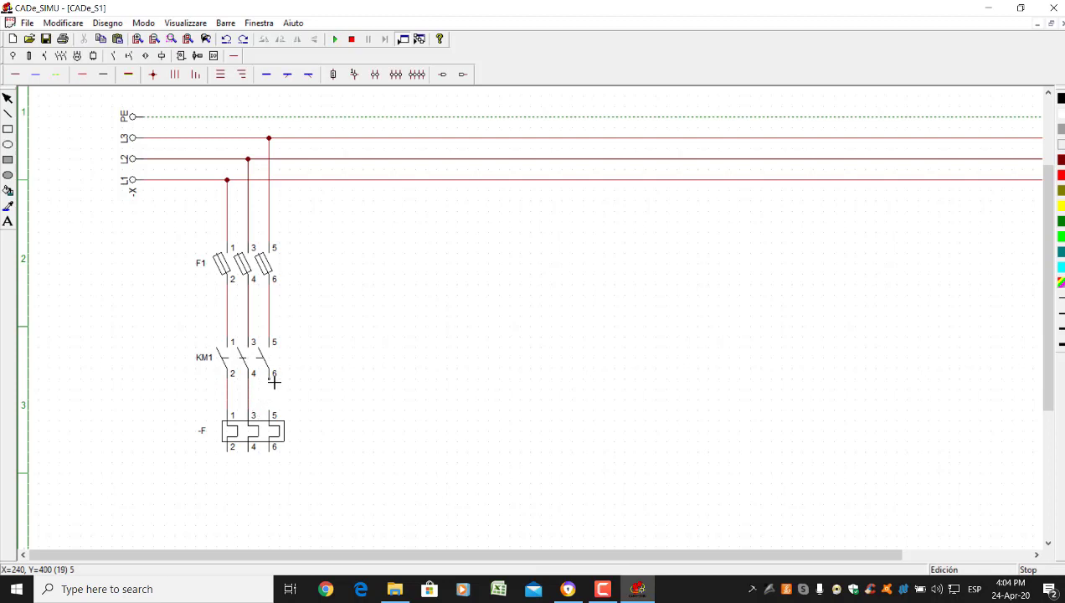
left_click(270, 376)
left_click(271, 416)
Place a three-phase motor -M below the thermal relay
left_click(77, 55)
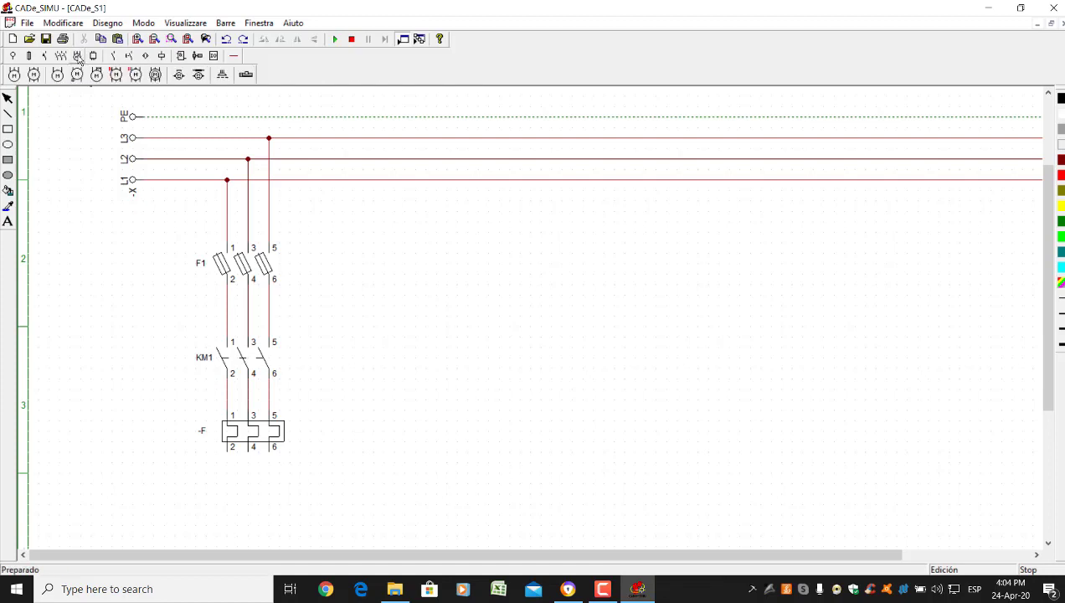
left_click(14, 75)
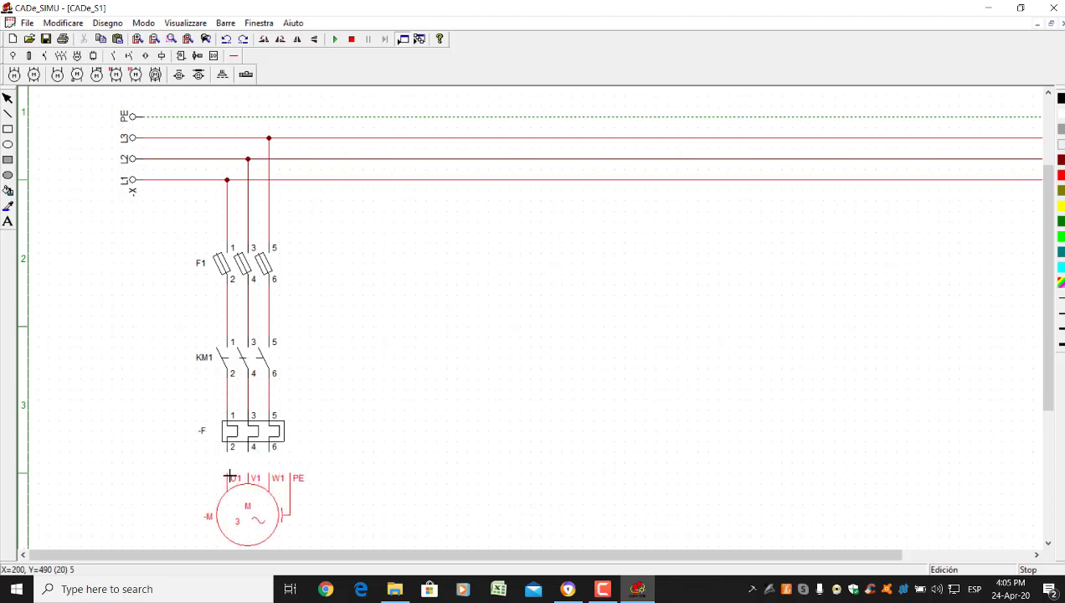
left_click(229, 477)
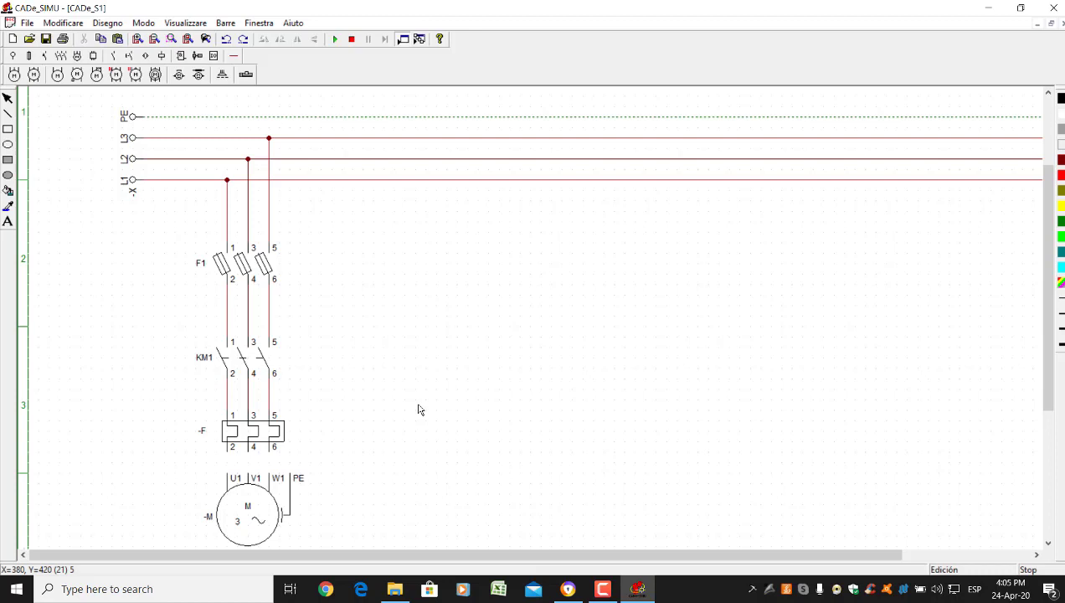
Wire relay -F terminal 2 to motor U1 and connect PE to the motor's earth terminal
left_click(233, 55)
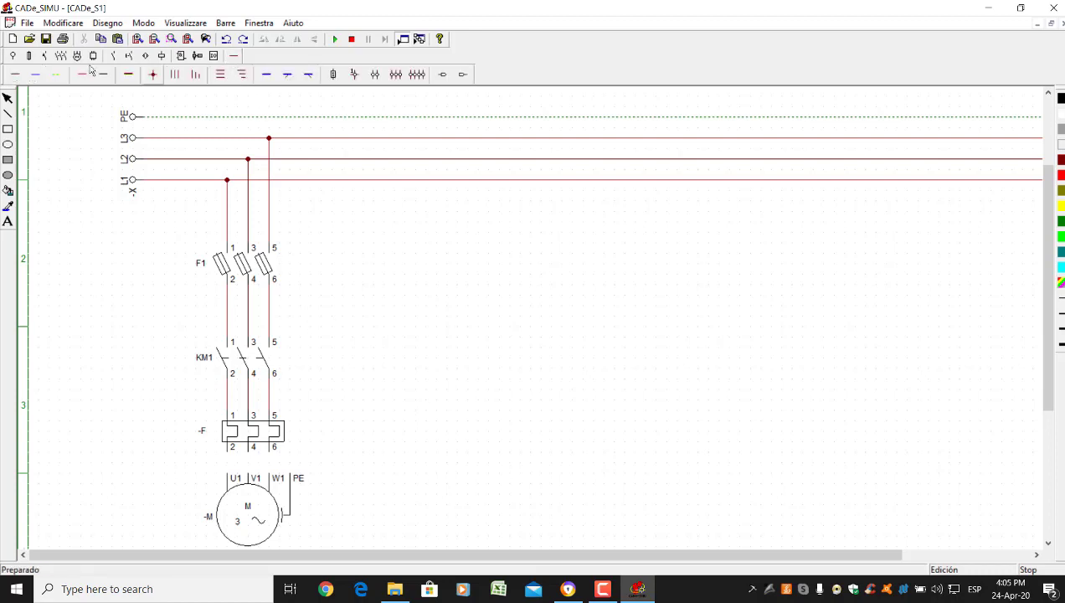
left_click(14, 74)
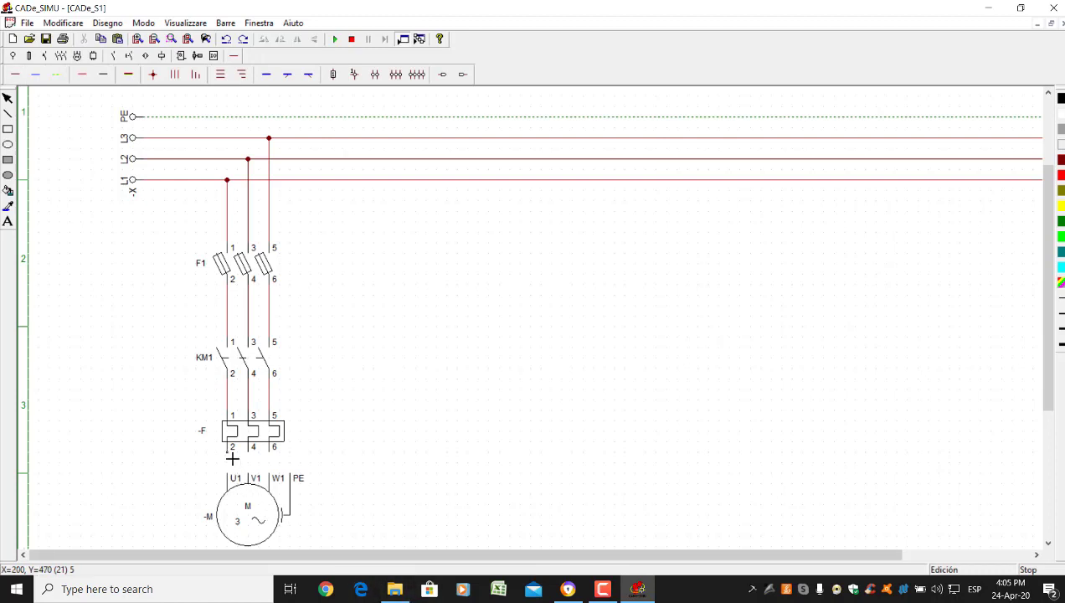
mouse_move(232, 458)
left_mouse_down()
mouse_move(231, 475)
mouse_move(253, 468)
mouse_move(270, 477)
left_mouse_up()
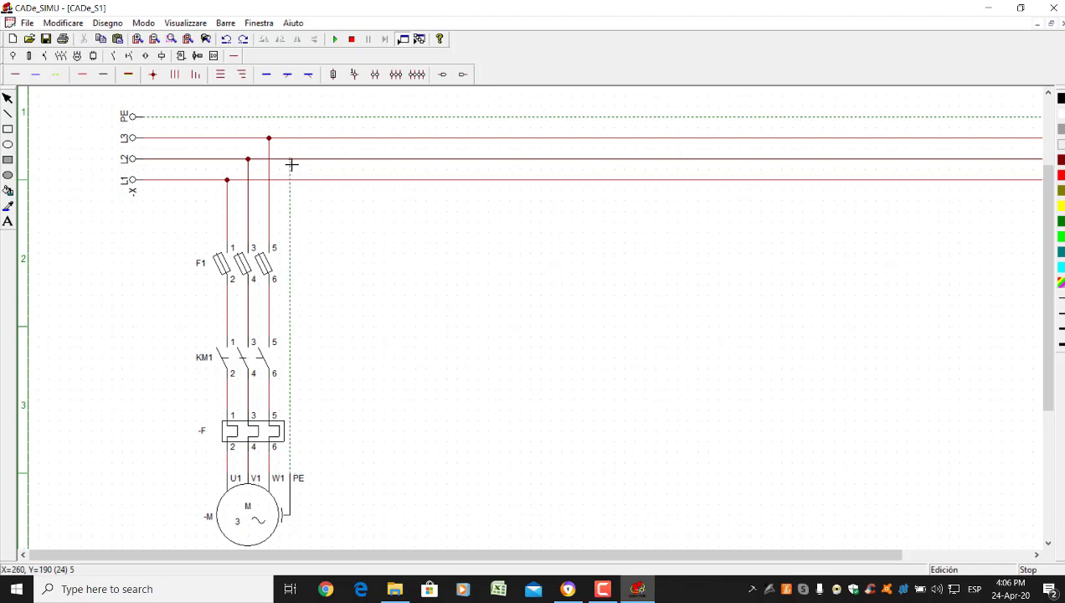
left_click(291, 117)
Start the simulation and close the F1 fuses and thermal relay -F
left_click(335, 40)
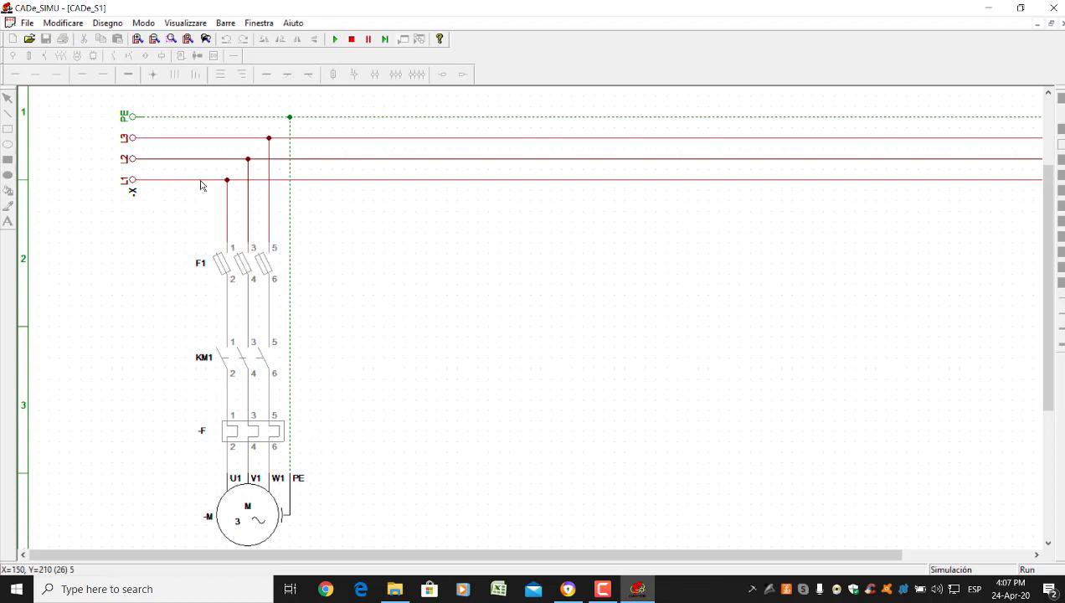
left_click(229, 268)
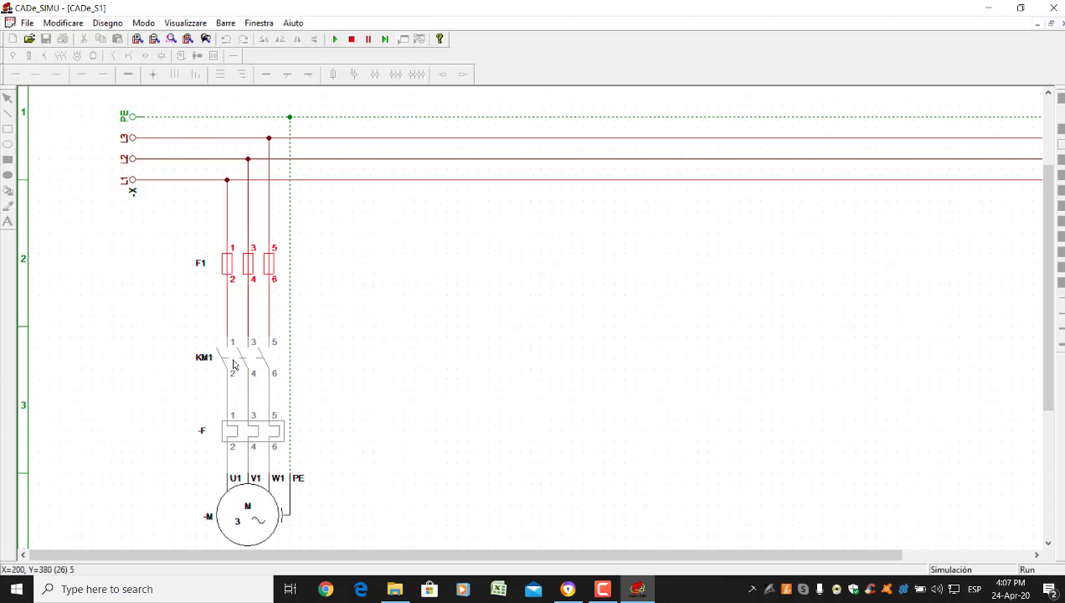
left_click(256, 439)
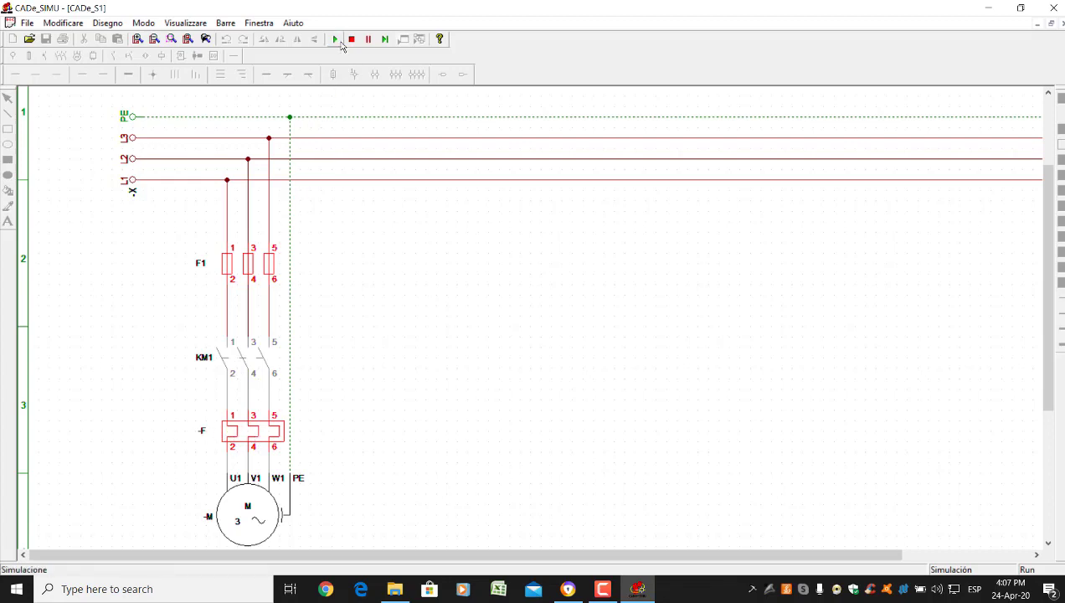
Stop the simulation and change the thermal relay's Nome from -F to F2
left_click(352, 39)
double_click(225, 427)
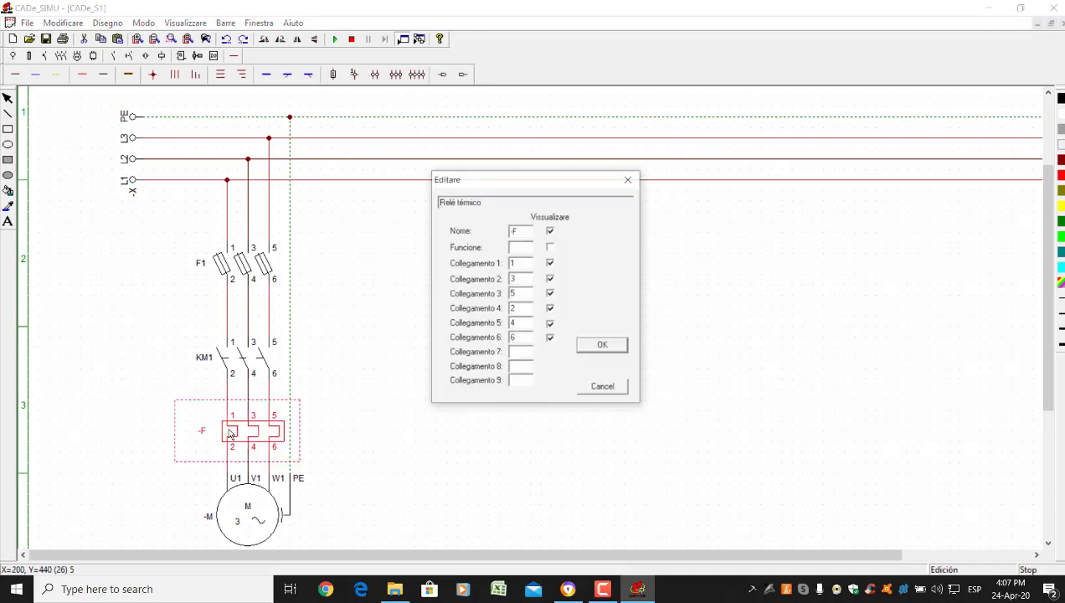
double_click(518, 231)
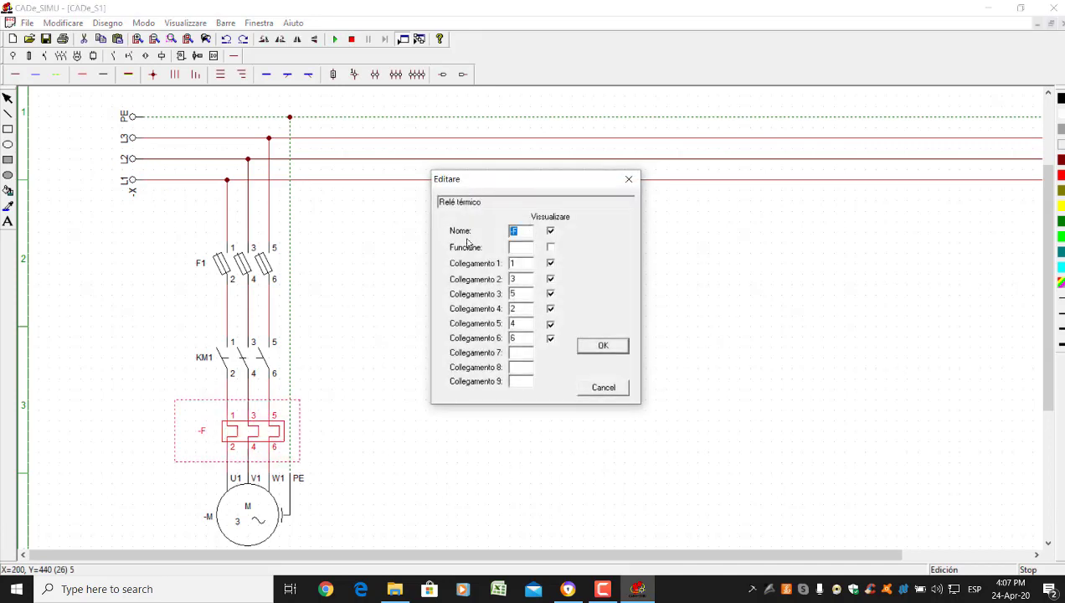
type("F2")
key("Return")
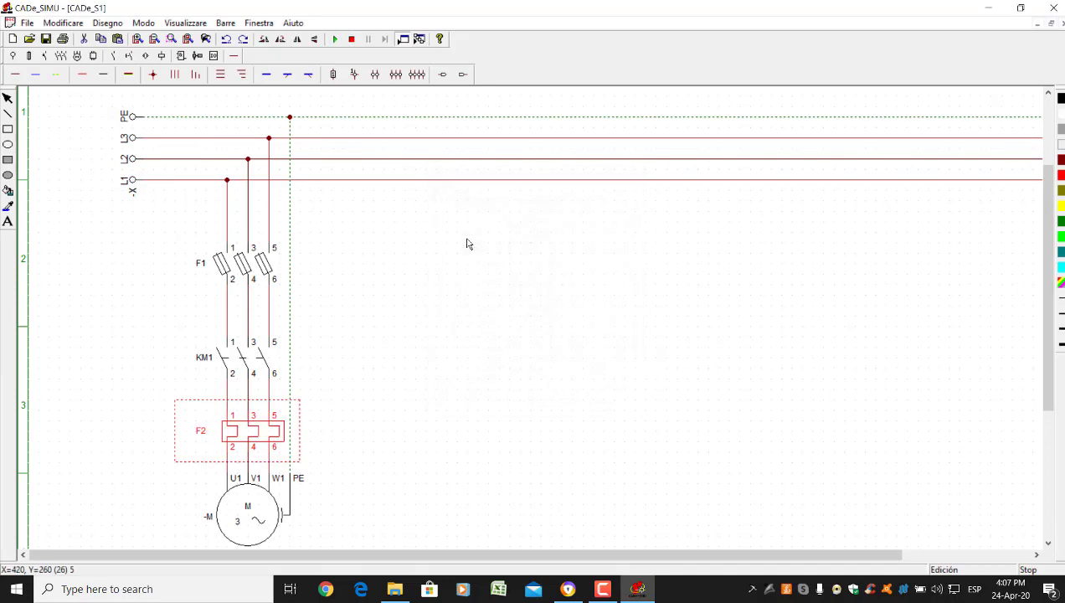
left_click(382, 379)
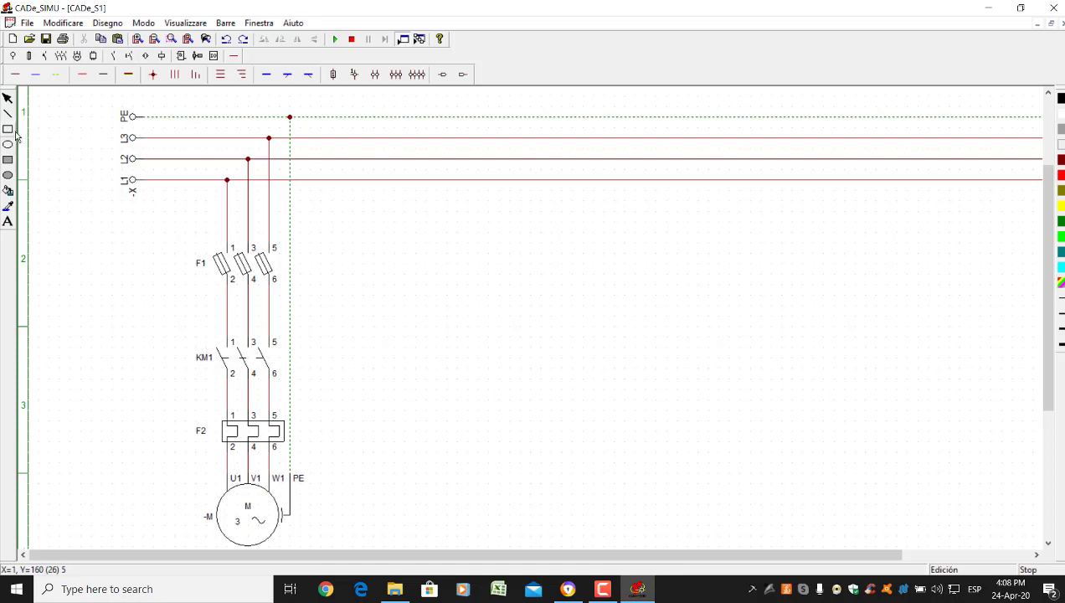
Place the text 'Circuito de fuerza' on the sheet and drag it beside the F1 fuses
left_click(7, 222)
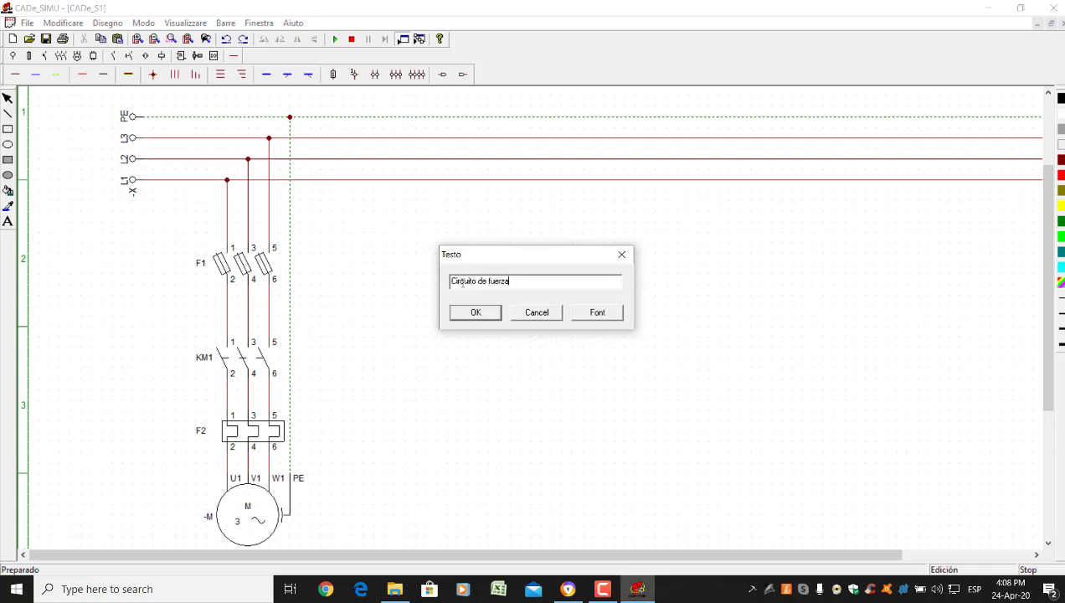
key("Return")
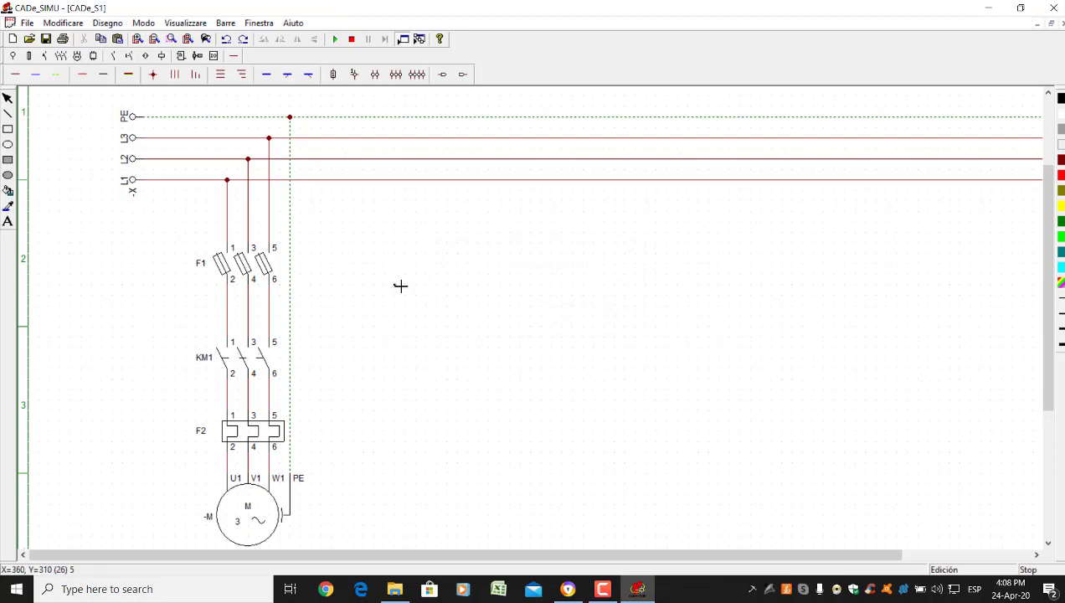
left_click(156, 212)
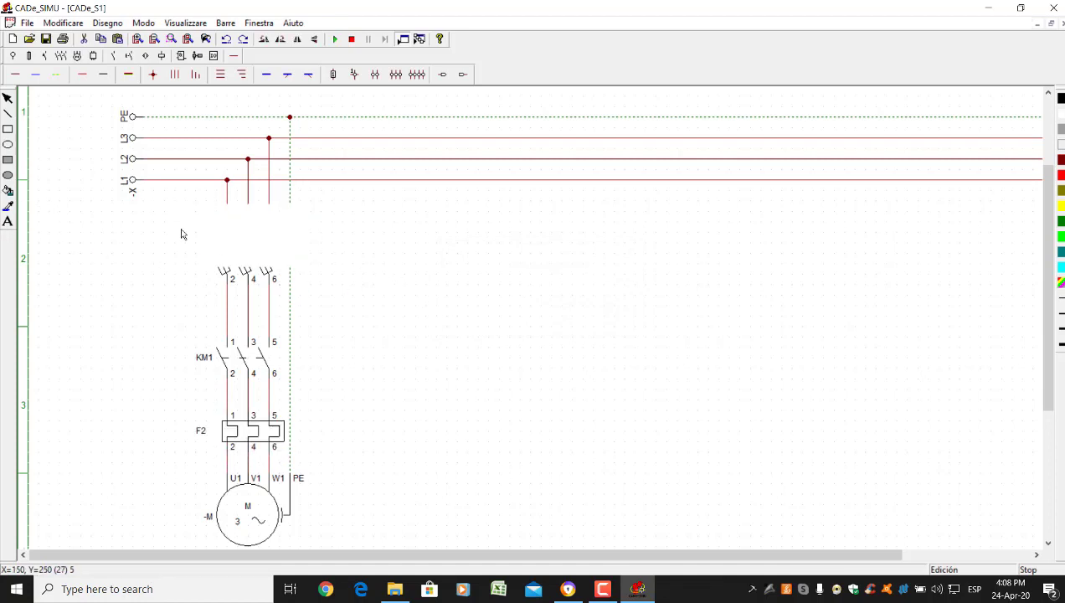
left_click_drag(170, 234, 121, 287)
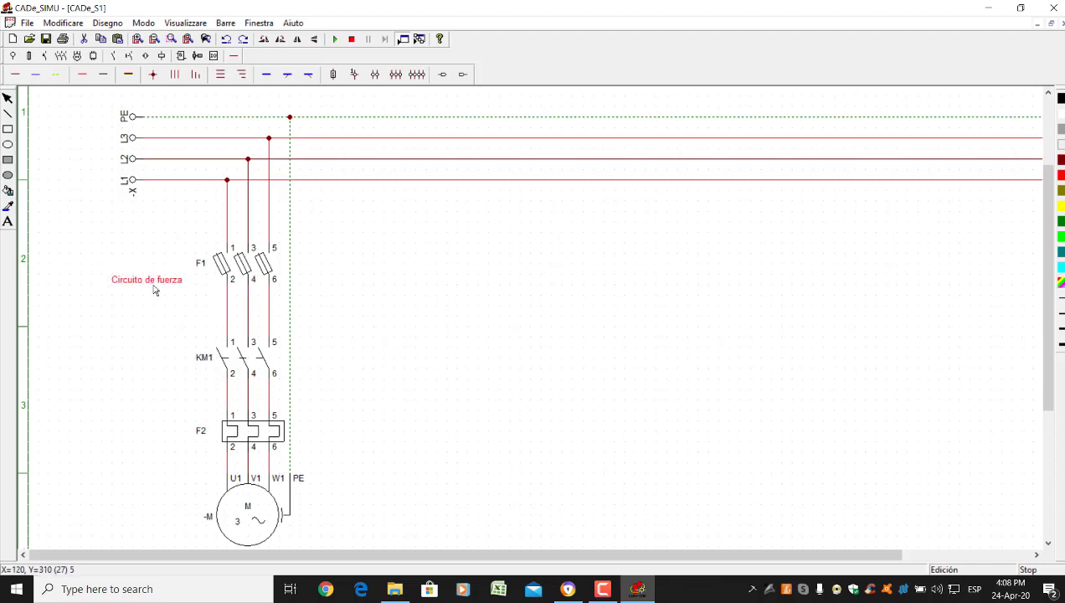
double_click(154, 287)
left_click(487, 313)
left_click(8, 221)
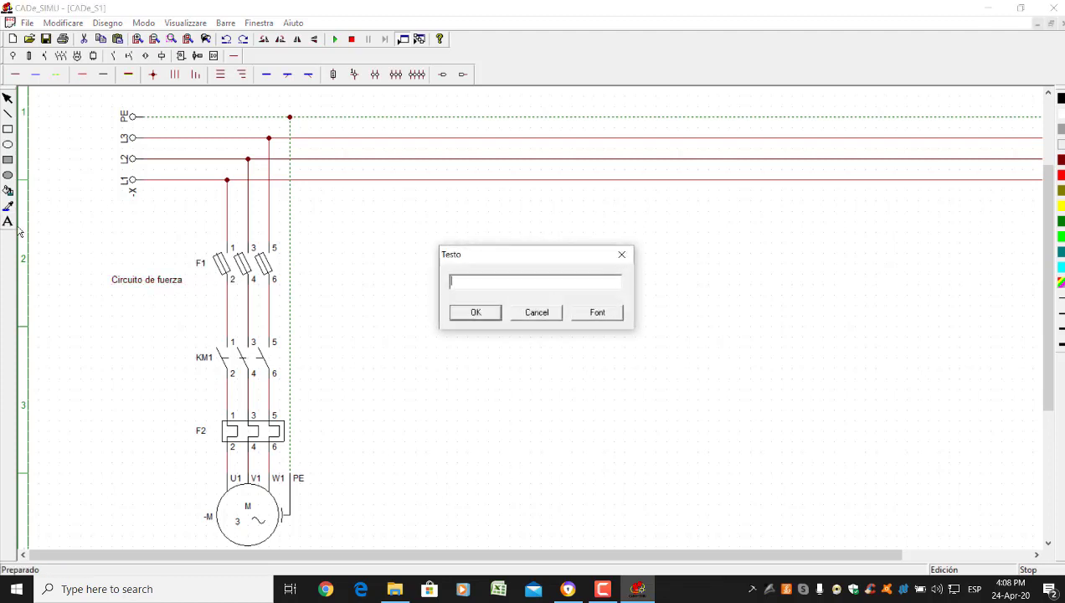
left_click(534, 315)
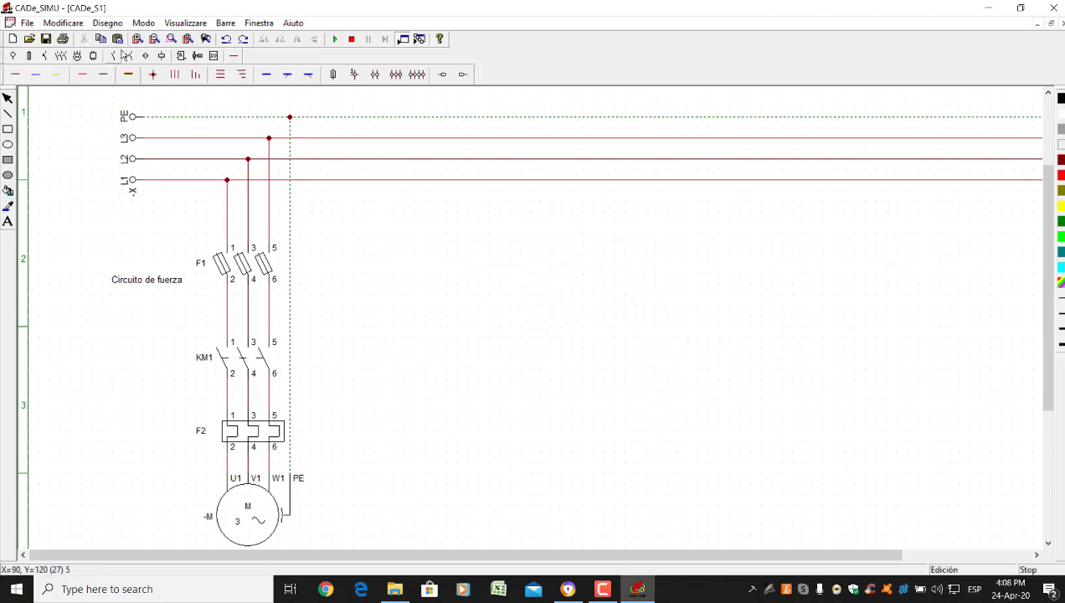
left_click(137, 39)
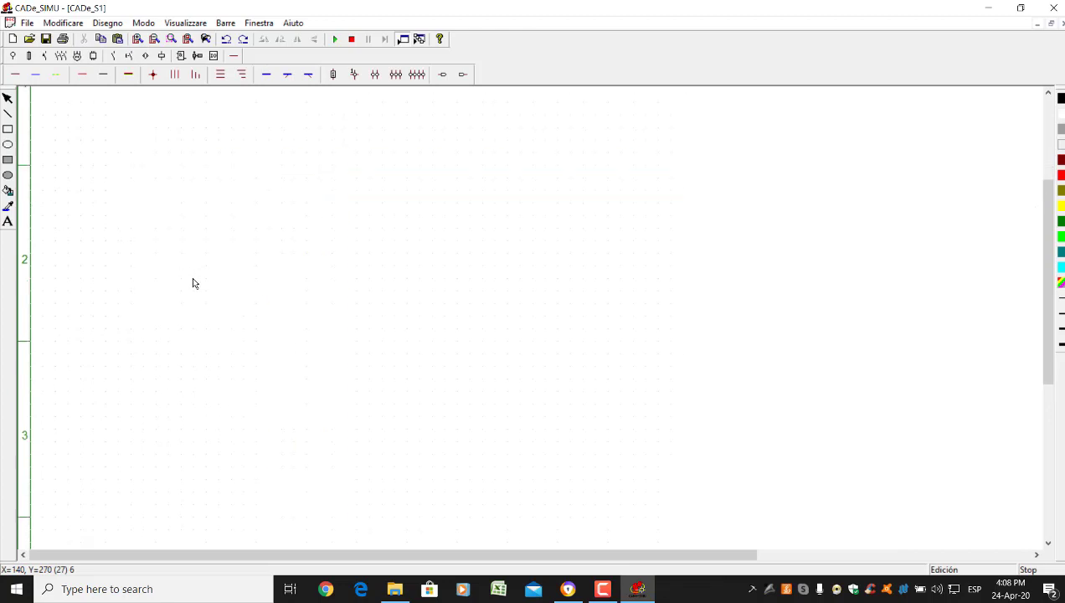
Place a NO-NC pushbutton contact to the right of the power circuit
scroll(189, 277, "down", 1)
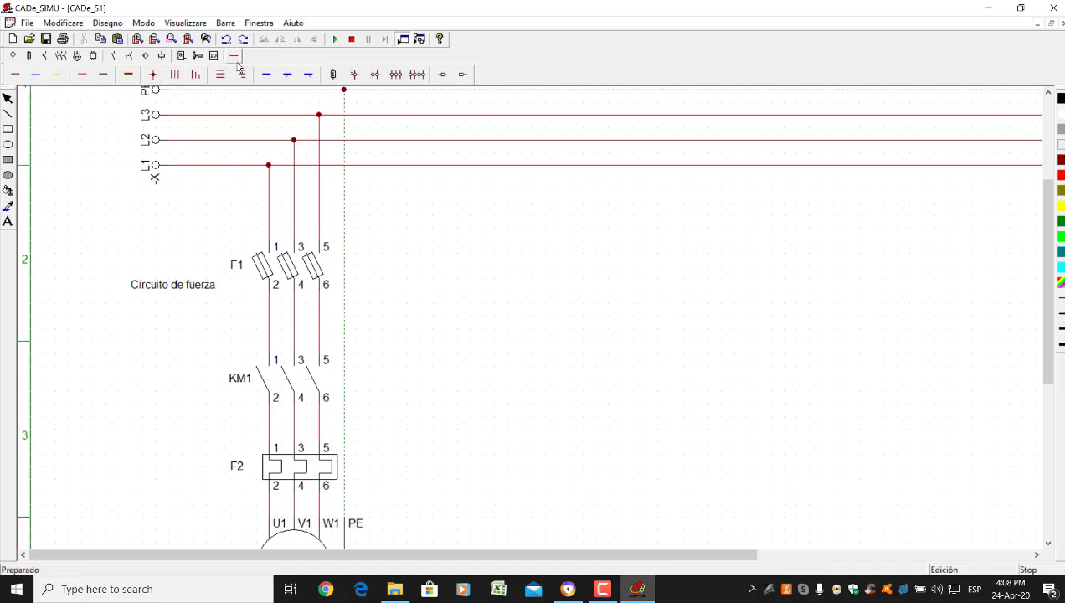
left_click(129, 59)
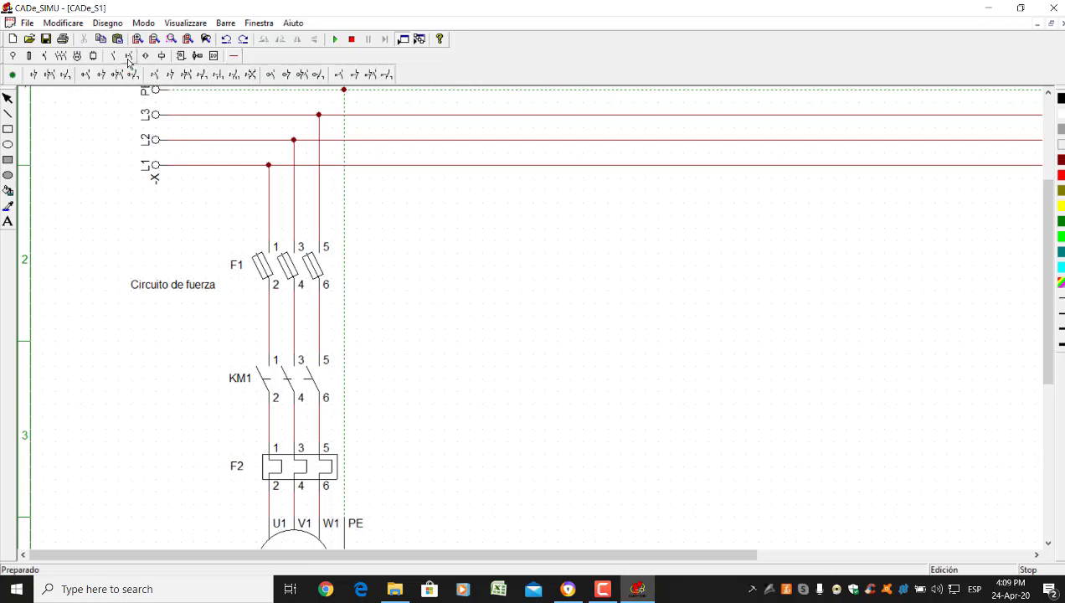
left_click(49, 75)
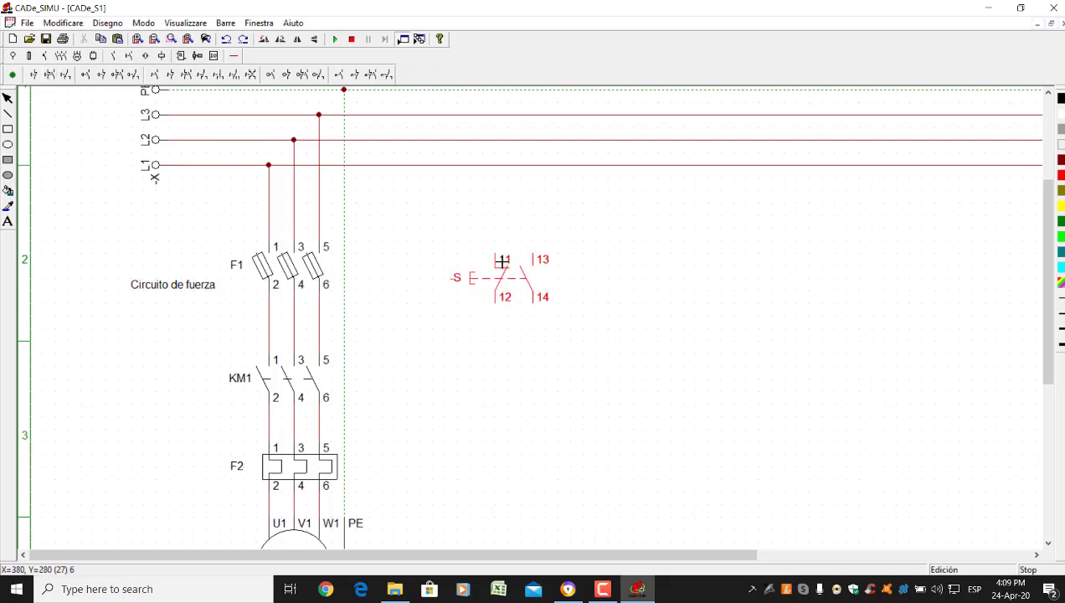
left_click(501, 261)
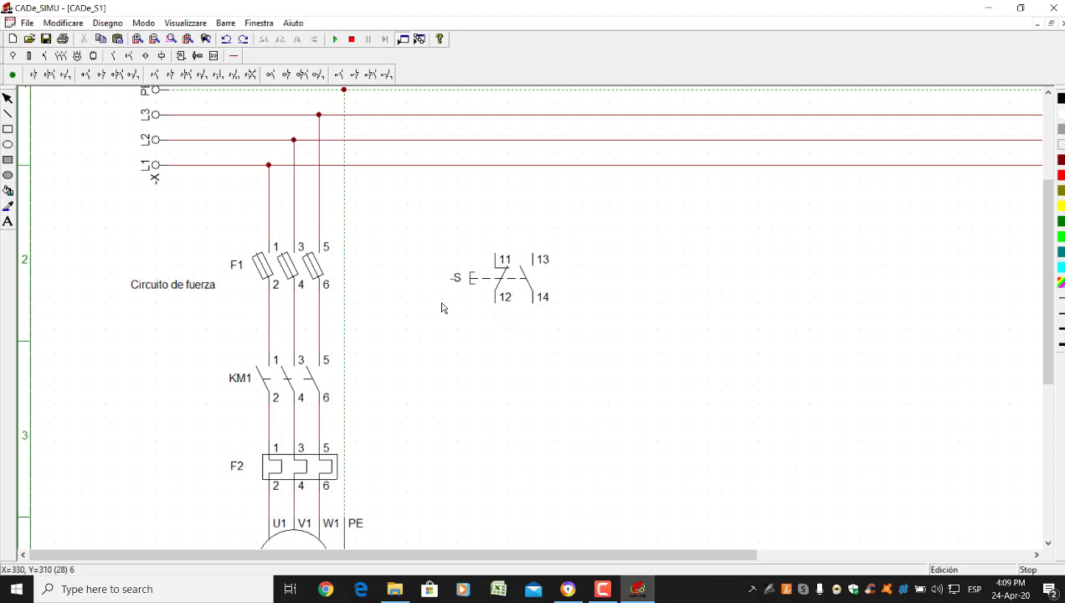
Add a single fuse named F3 just above the pushbutton contact
left_click(29, 56)
left_click(18, 75)
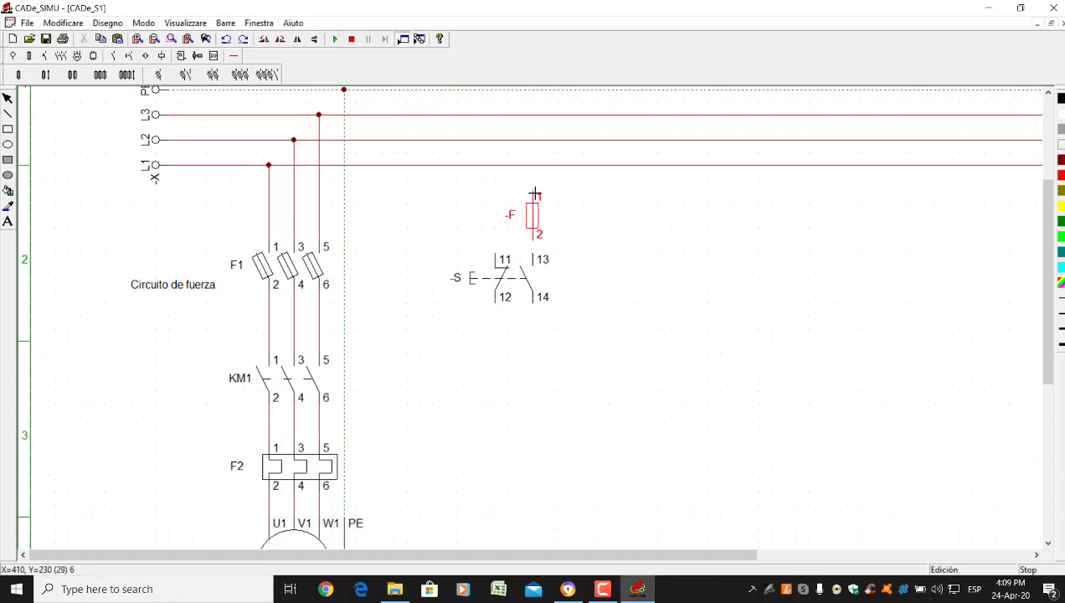
left_click(534, 194)
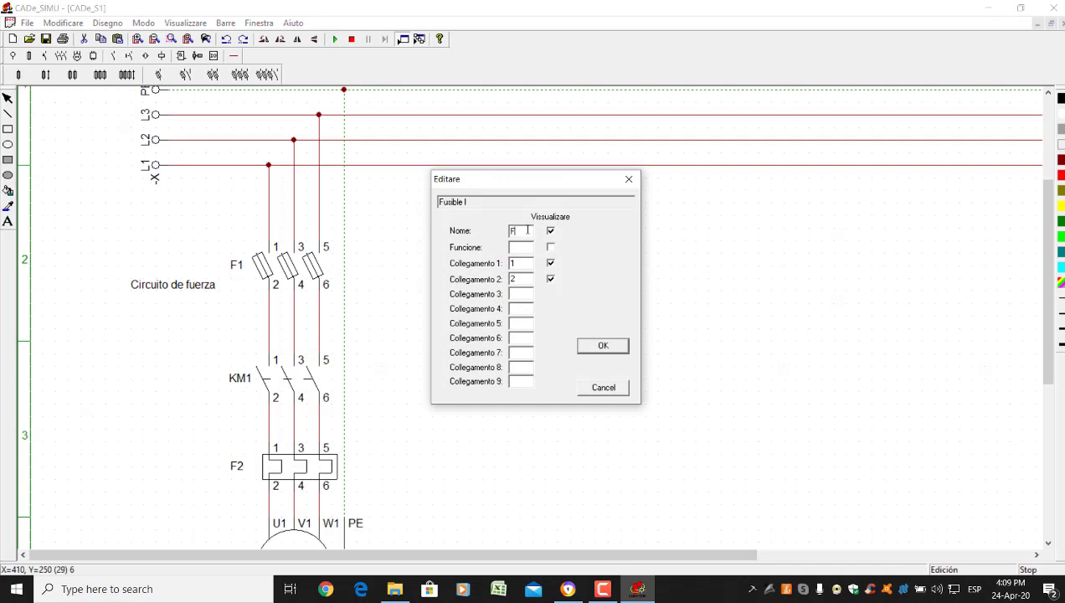
type("3")
key("Return")
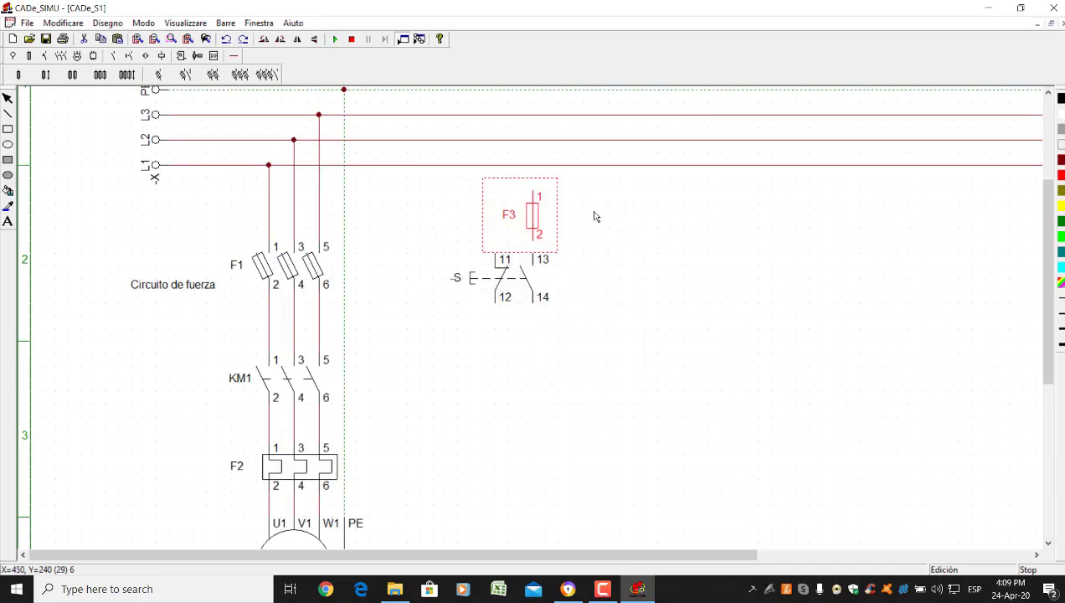
left_click(594, 216)
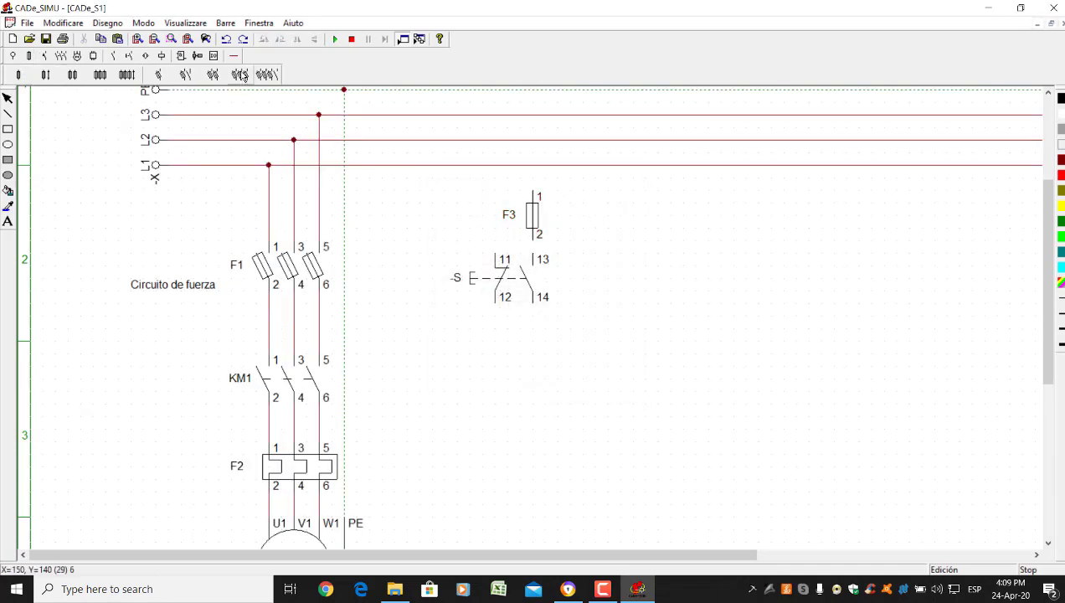
left_click(234, 56)
left_click(15, 75)
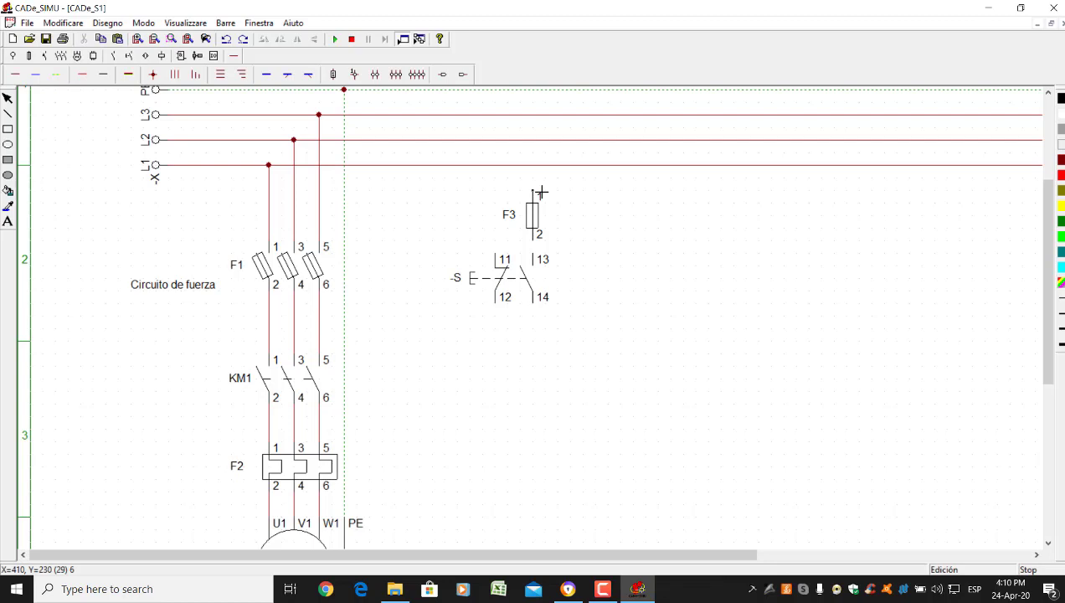
Wire F3 up to L1 and down to pushbutton contact 13, then rename the pushbutton S1
left_click_drag(540, 192, 532, 165)
left_click_drag(532, 258, 540, 250)
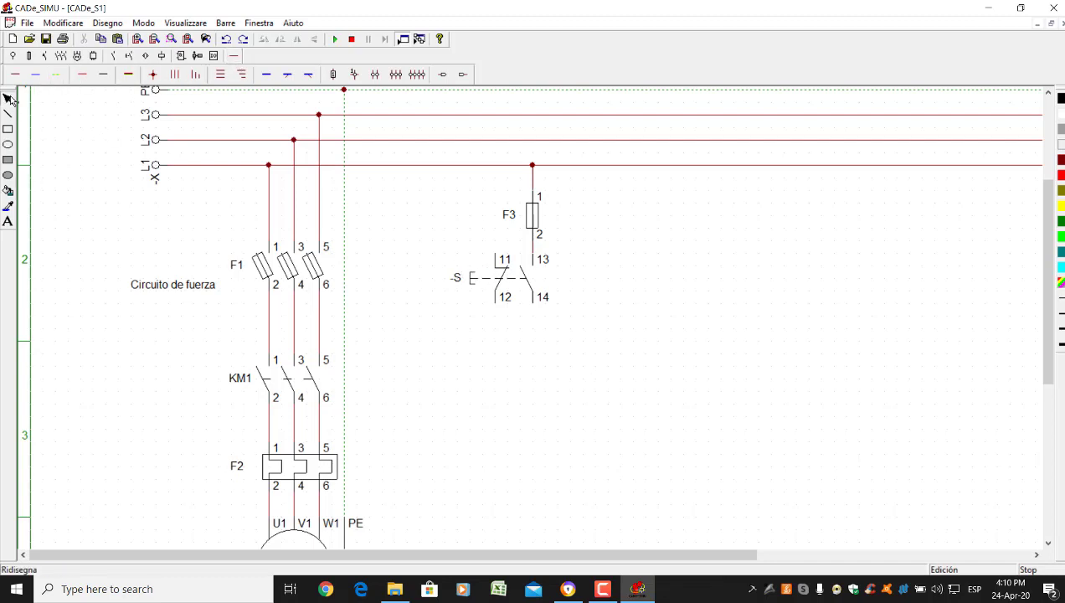
double_click(461, 286)
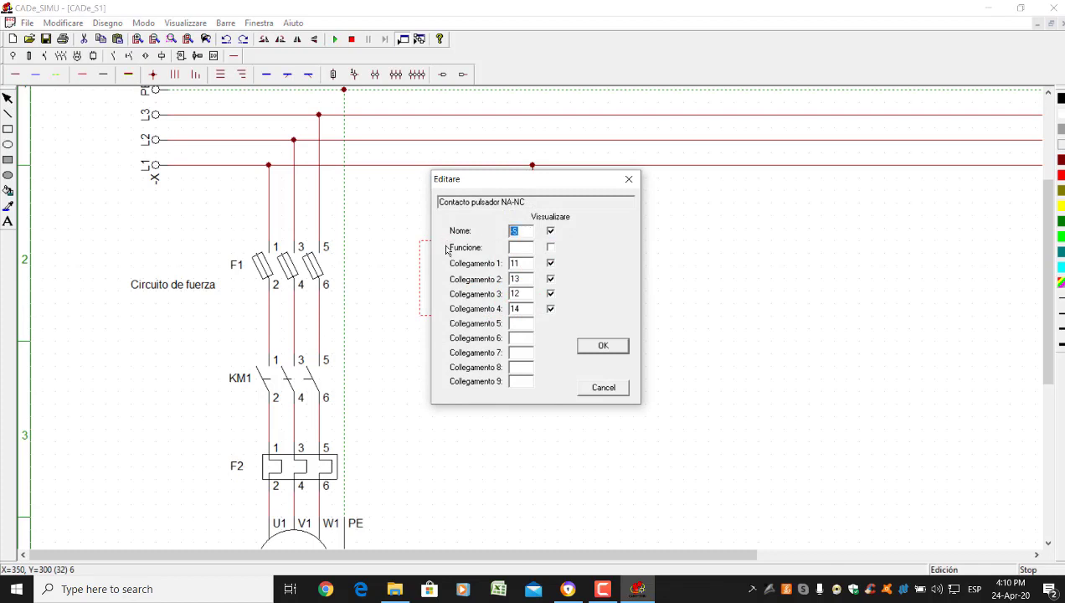
type("S1")
key("Return")
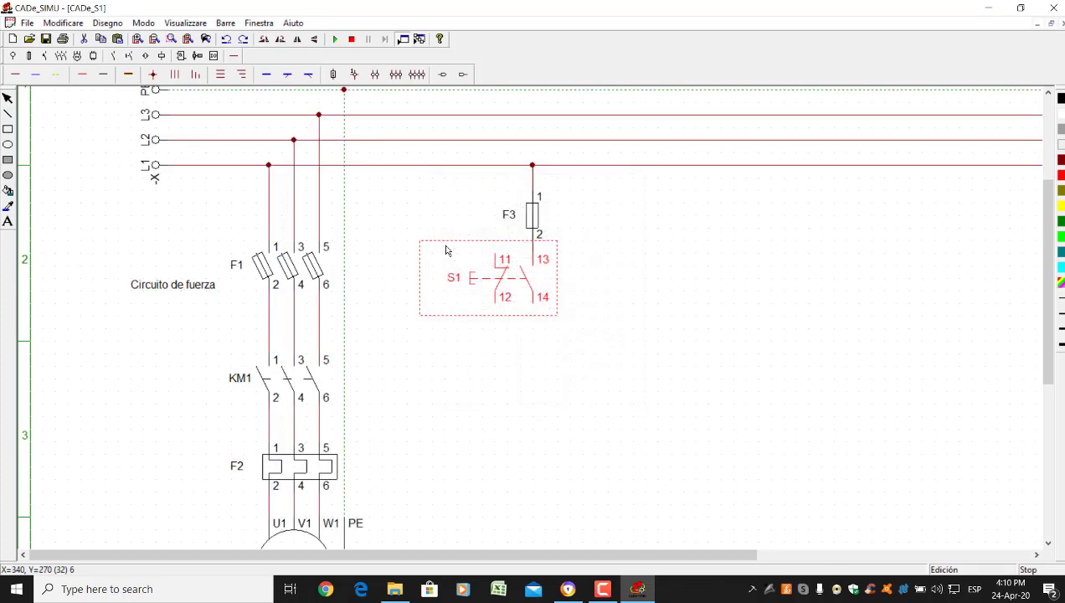
left_click(503, 390)
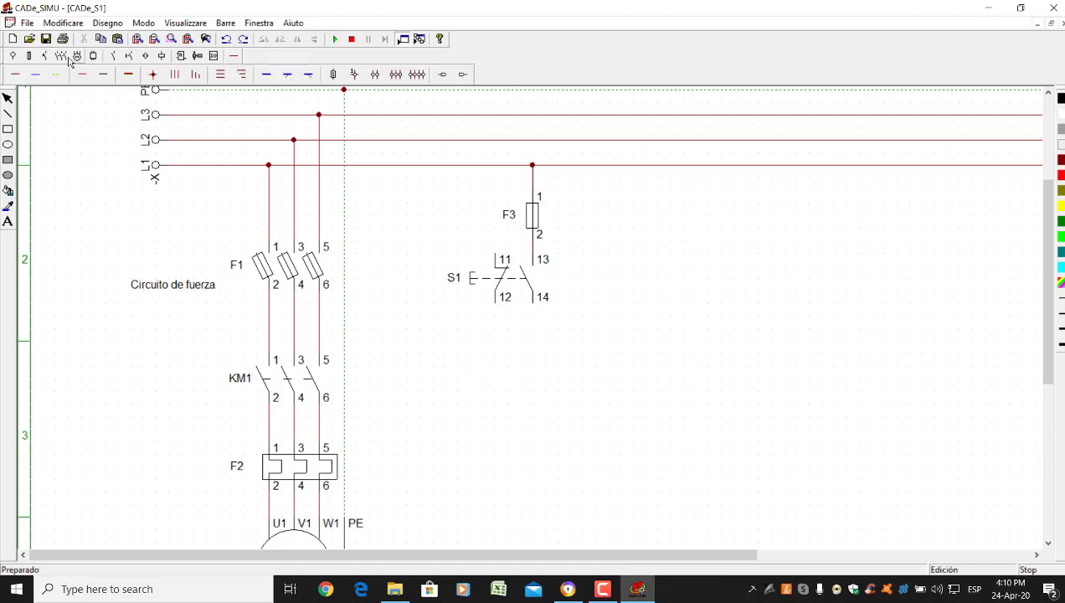
Place a Bobina monoestable coil below S1 and name it KM1
left_click(162, 55)
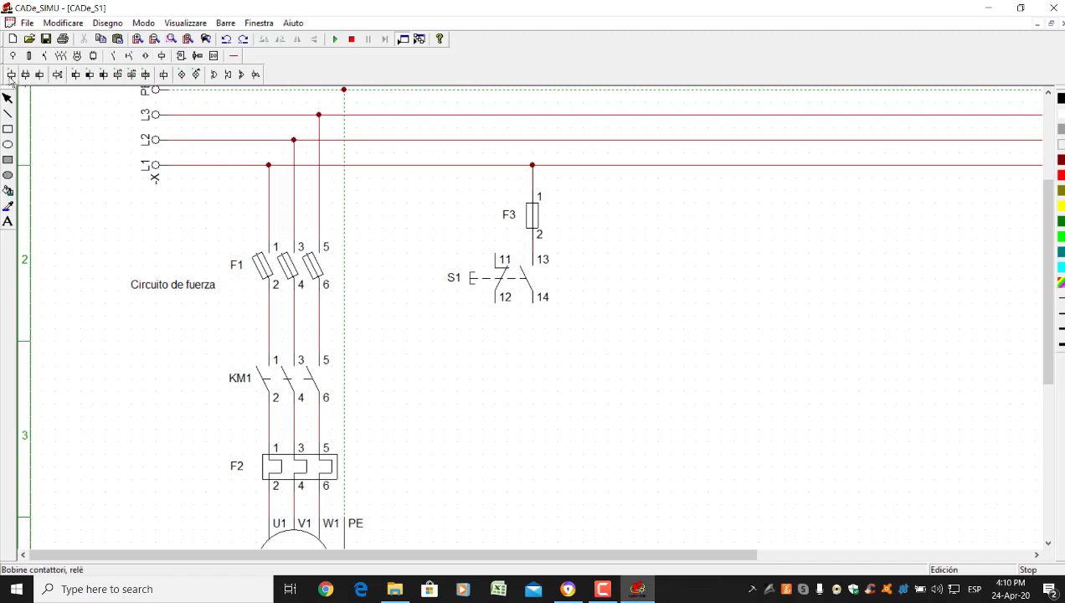
left_click(11, 75)
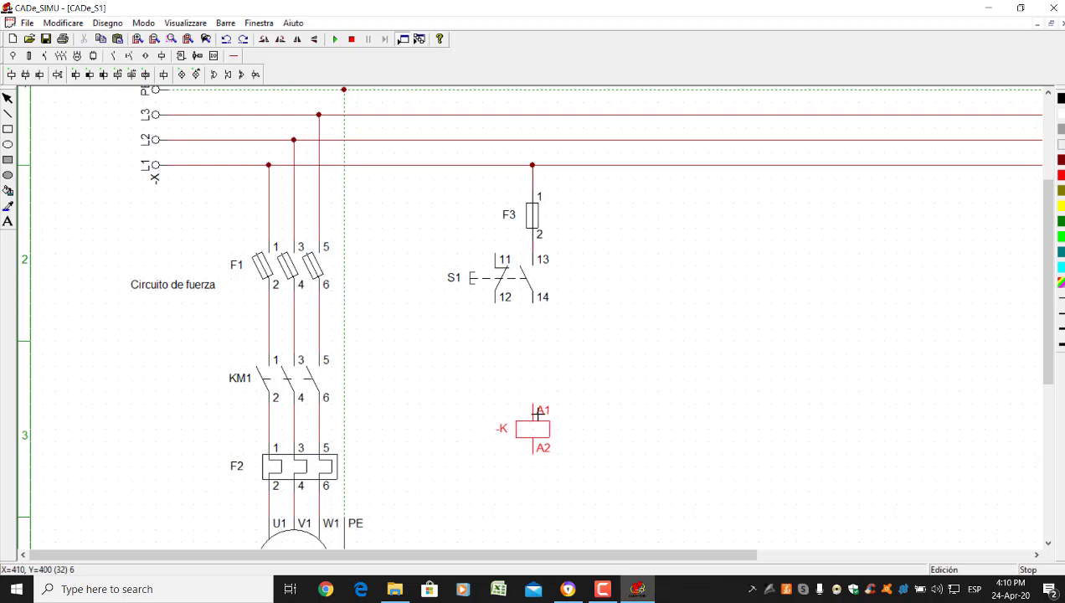
scroll(538, 413, "down", 1)
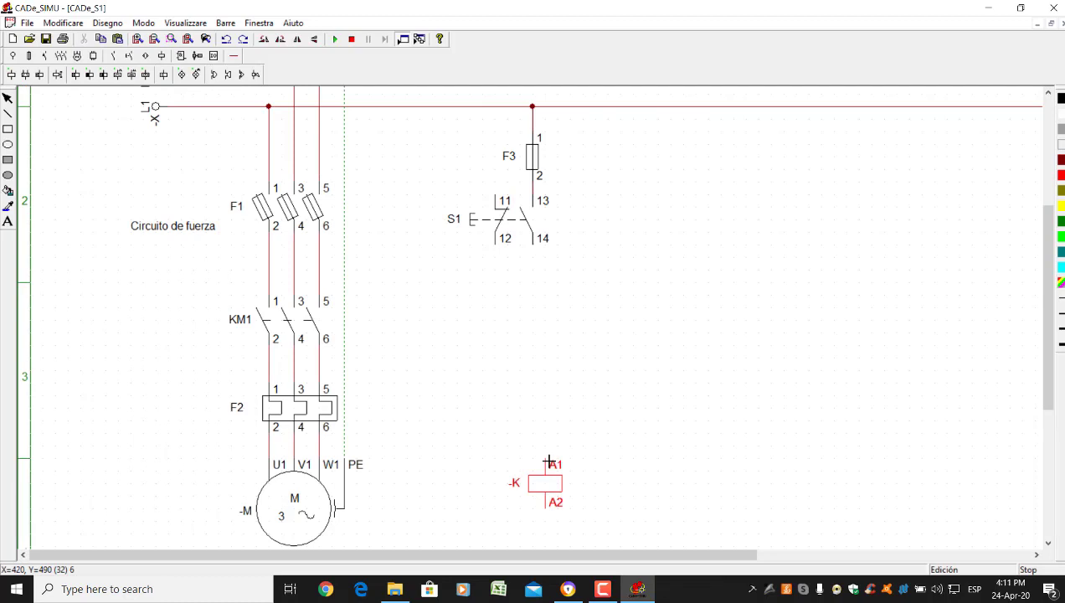
left_click(548, 462)
double_click(550, 483)
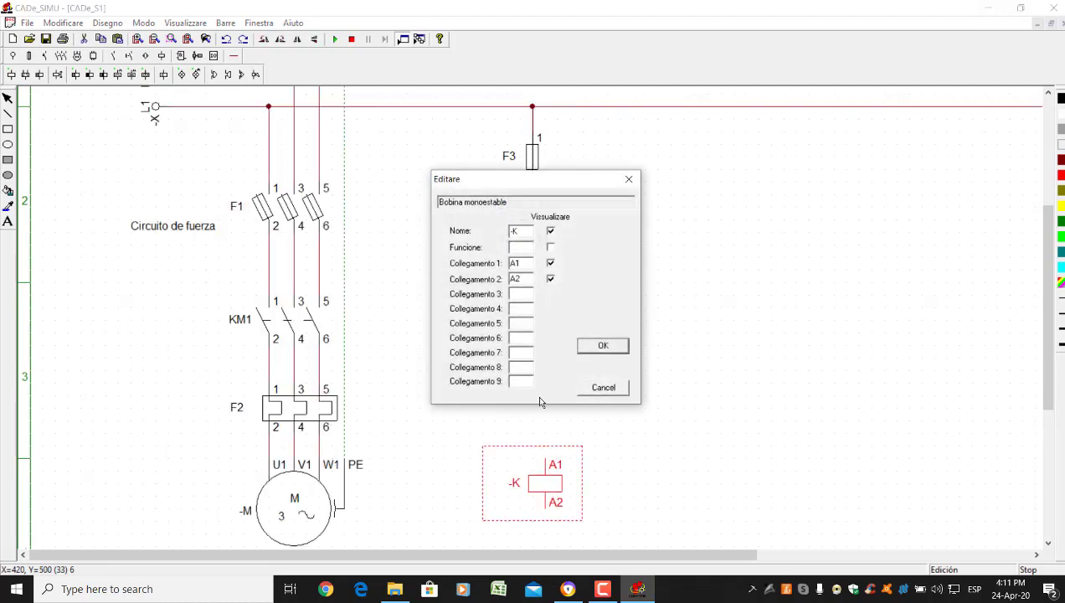
left_click_drag(519, 230, 456, 229)
type("Km")
key("BackSpace")
key("BackSpace")
key("Return")
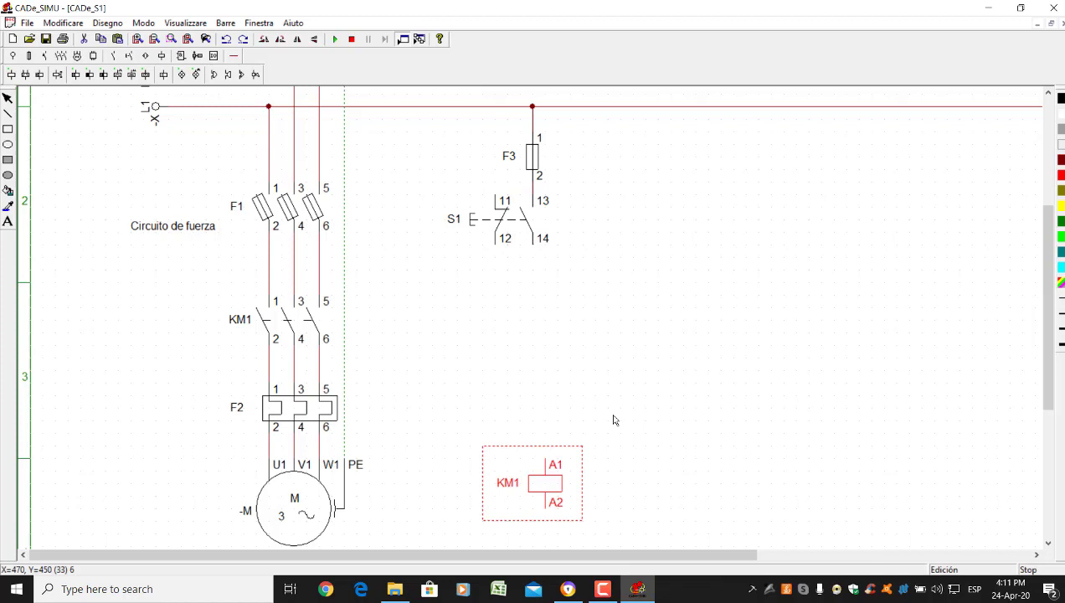
Nudge the KM1 coil into line under S1 and move S1 lower below F3
scroll(613, 420, "up", 3)
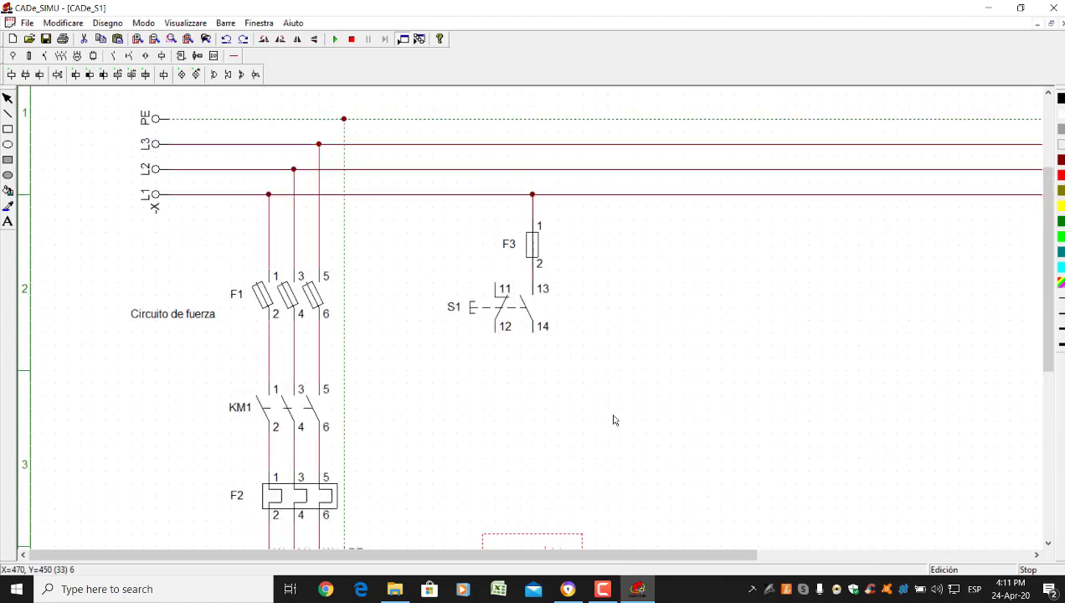
scroll(610, 404, "down", 1)
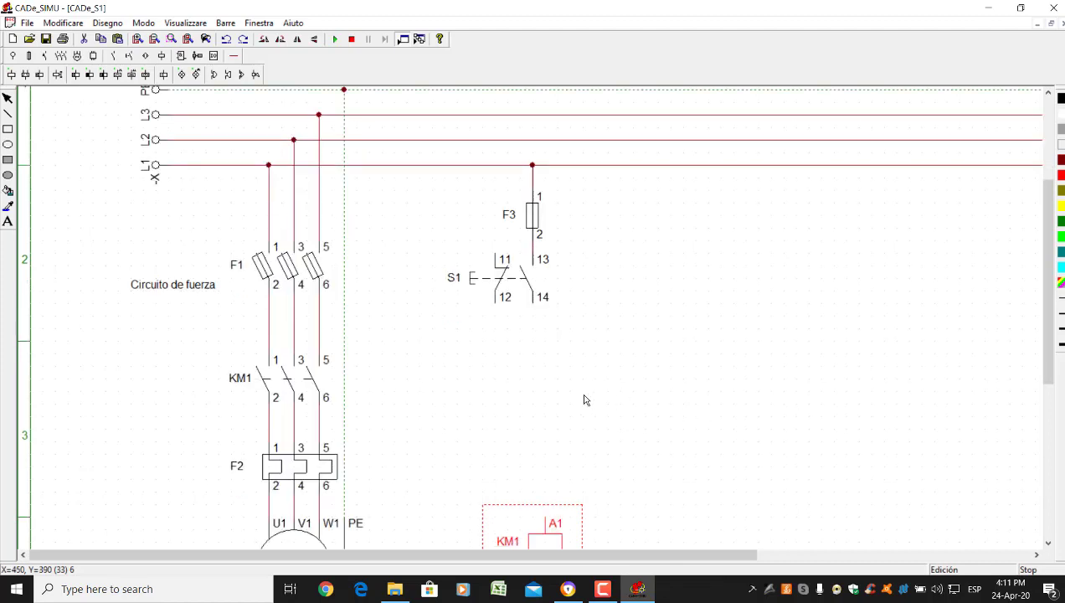
scroll(582, 408, "down", 1)
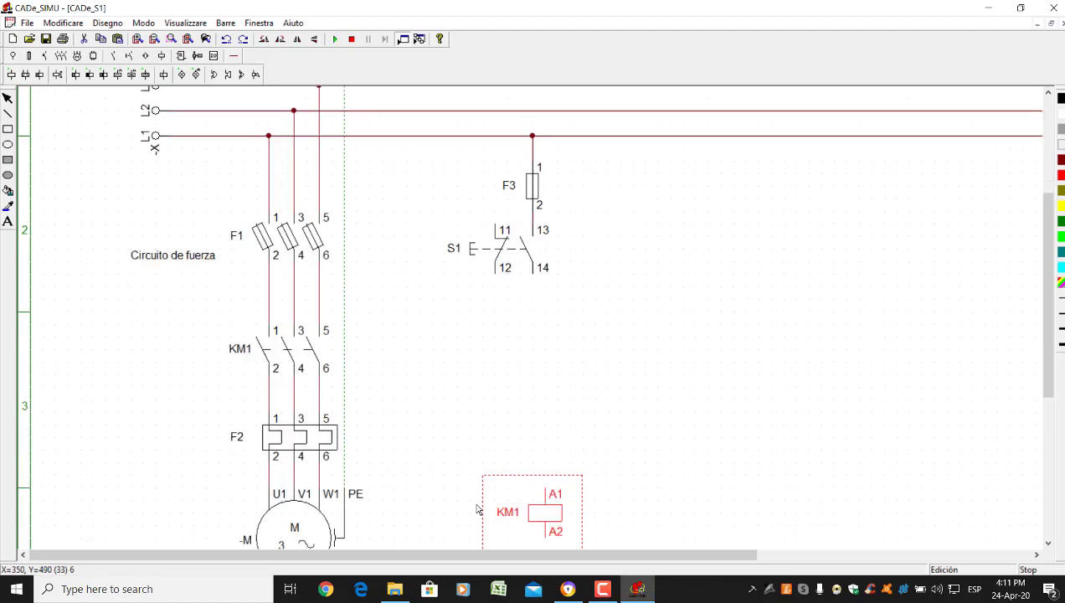
left_click(588, 417)
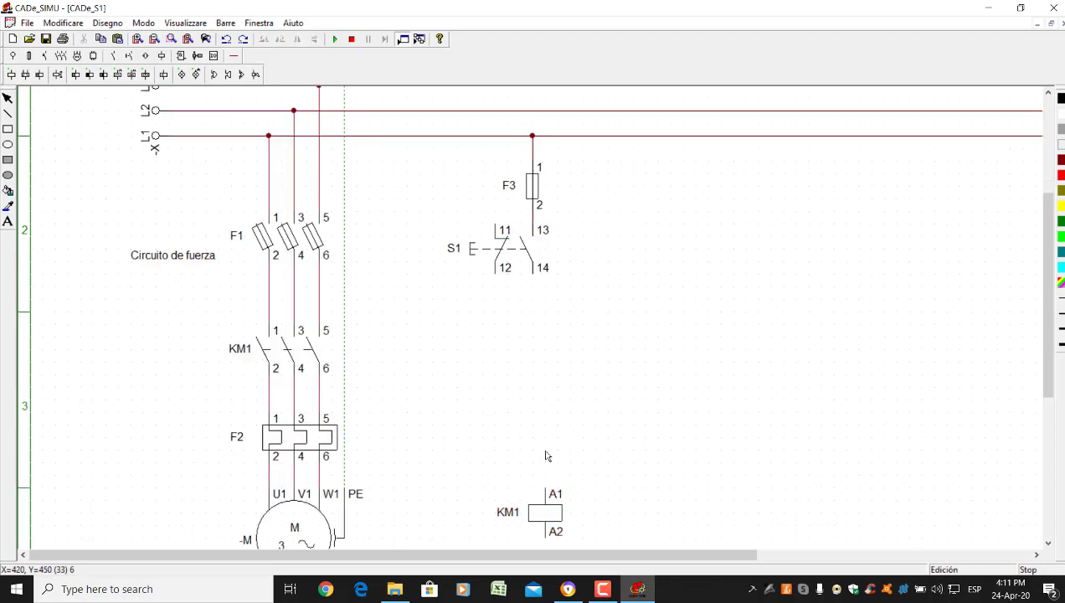
left_click(549, 514)
mouse_move(548, 514)
left_mouse_down()
mouse_move(554, 499)
mouse_move(544, 496)
left_mouse_up()
left_click(609, 494)
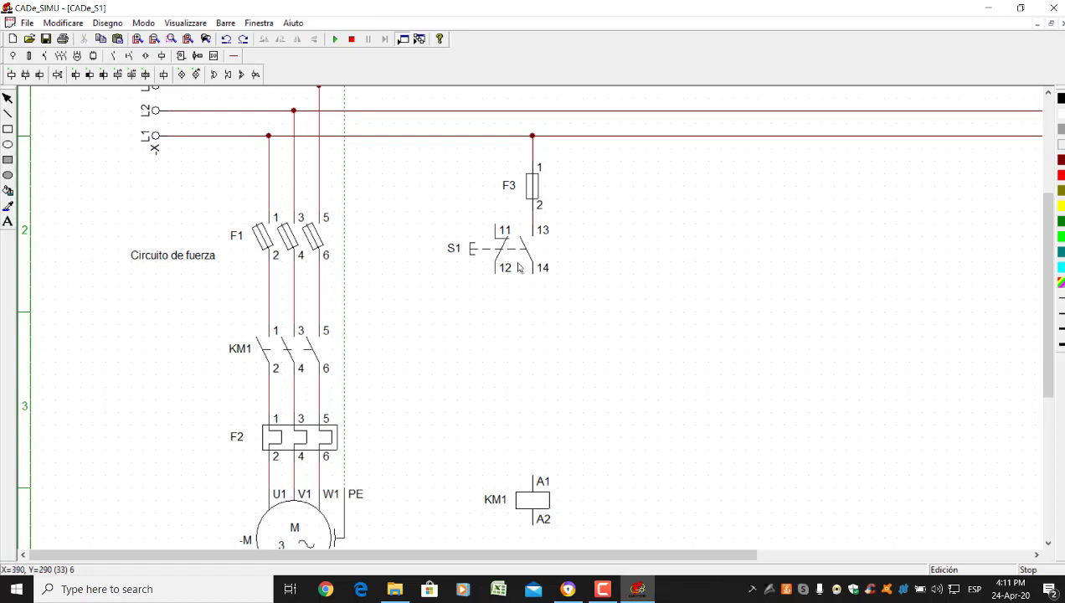
left_click_drag(507, 266, 496, 301)
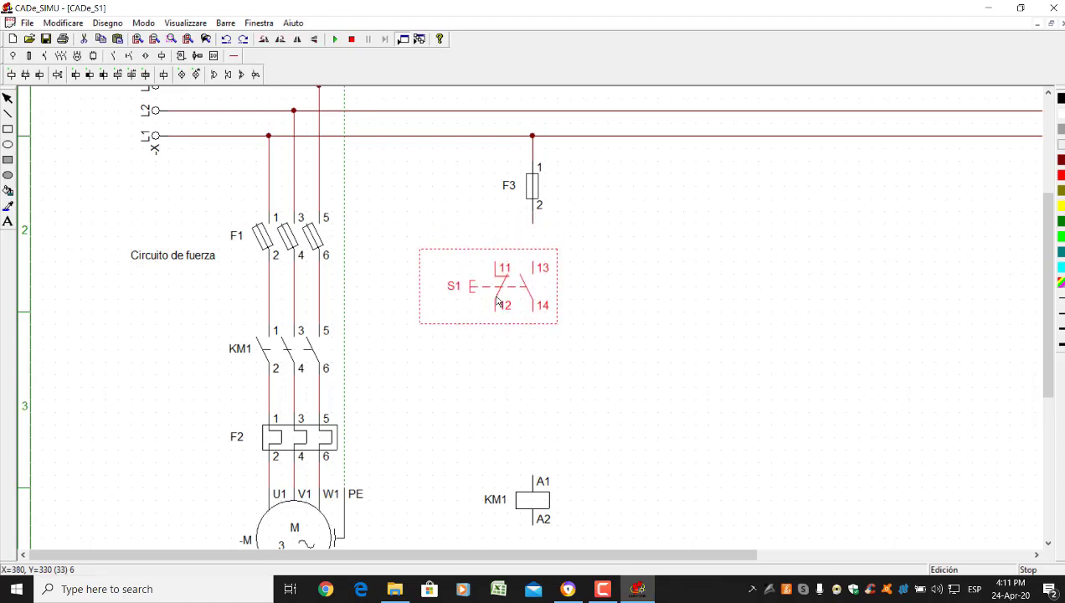
Delete the stray wire under F3, then wire F3 to S1 terminal 13 and S1 terminal 14 to KM1 A1
left_click(534, 224)
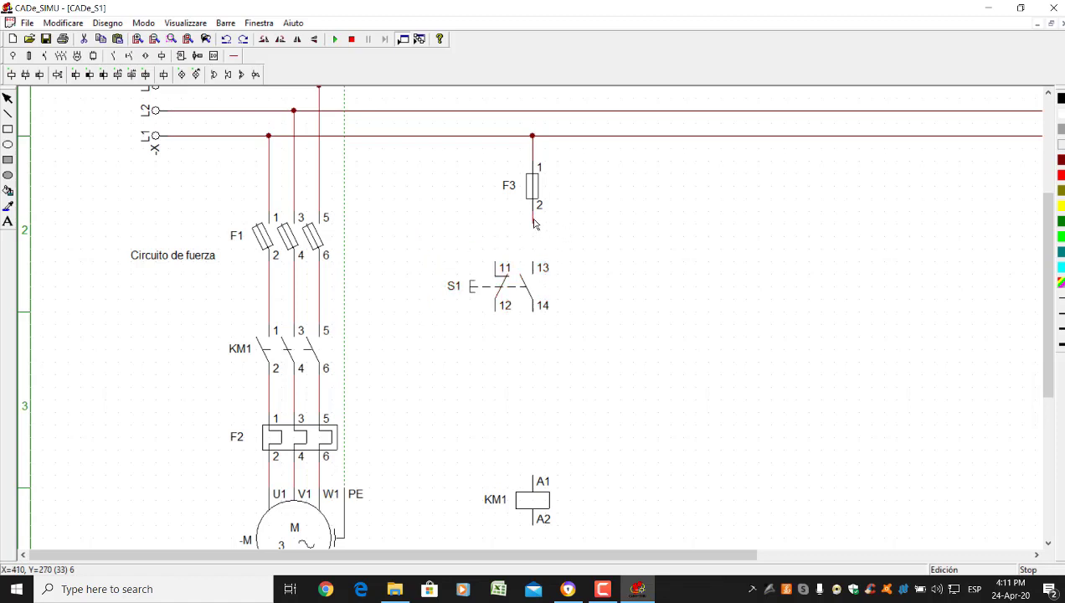
key("Delete")
left_click(233, 55)
left_click(15, 74)
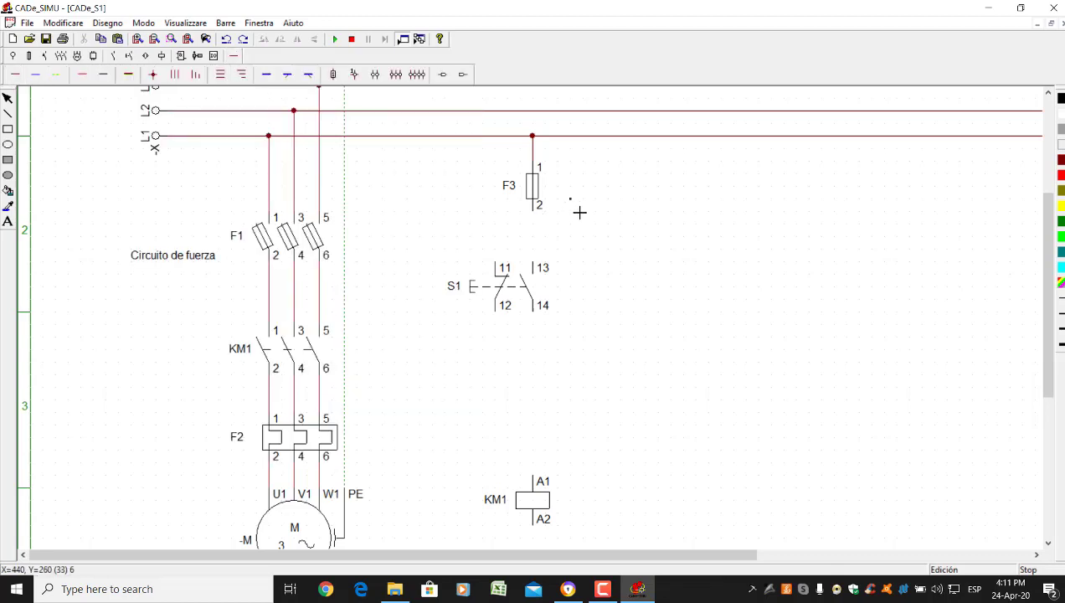
left_click_drag(544, 216, 554, 265)
left_click_drag(537, 319, 542, 474)
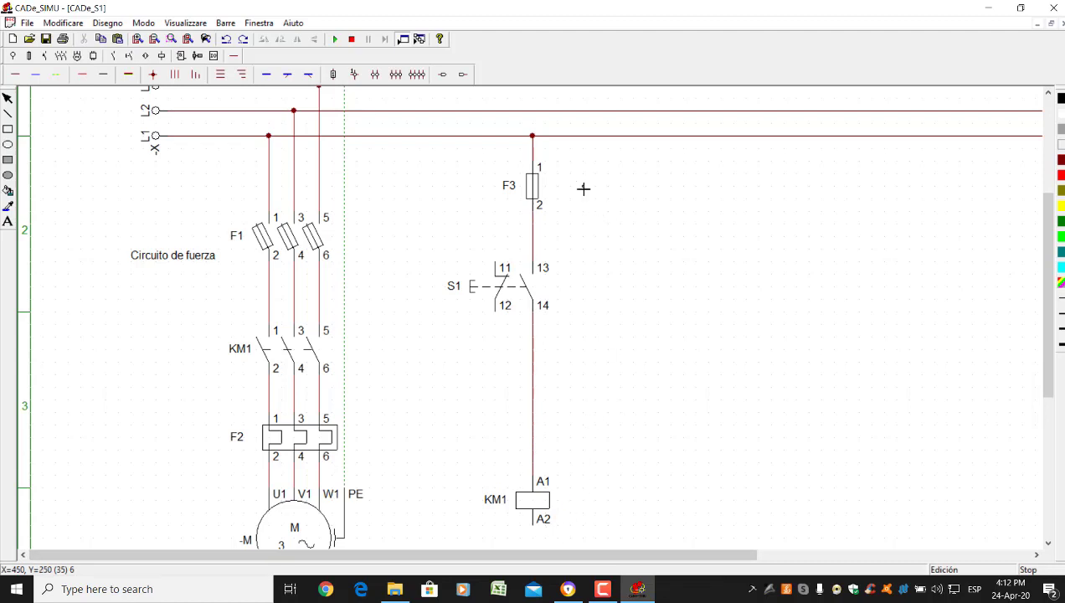
Draw a vertical wire down from the L2 line beside the coil
scroll(568, 271, "down", 1)
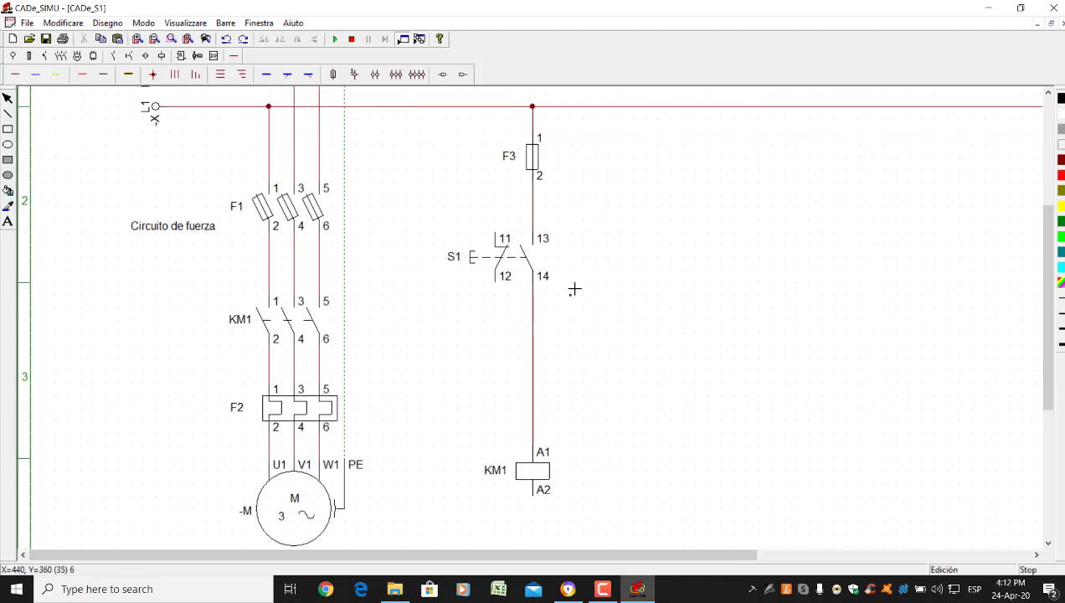
scroll(583, 238, "up", 1)
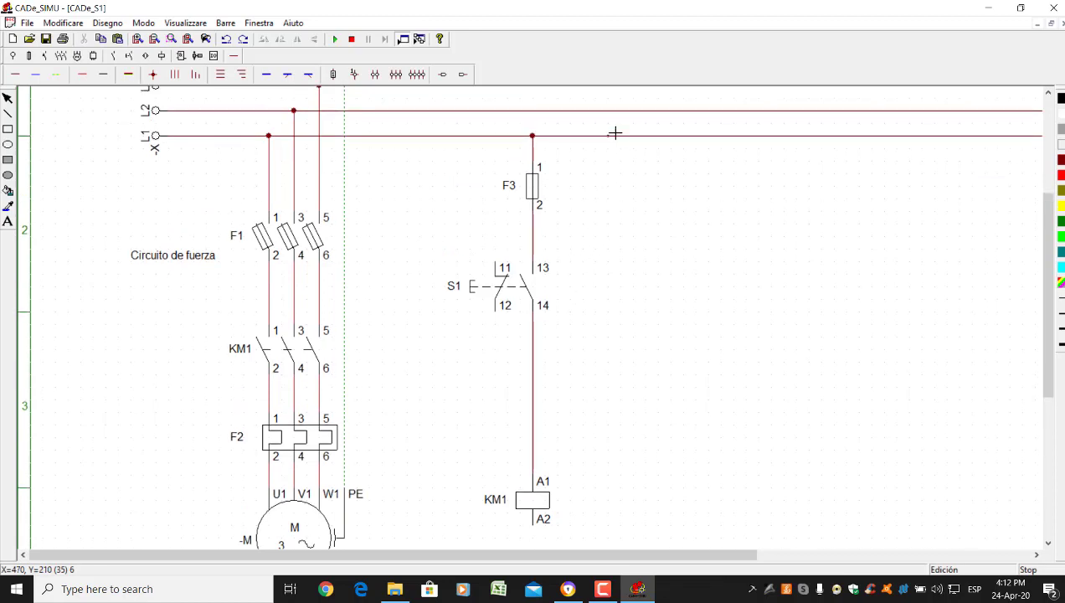
mouse_move(595, 111)
left_mouse_down()
mouse_move(611, 358)
mouse_move(601, 540)
mouse_move(587, 531)
mouse_move(596, 539)
left_mouse_up()
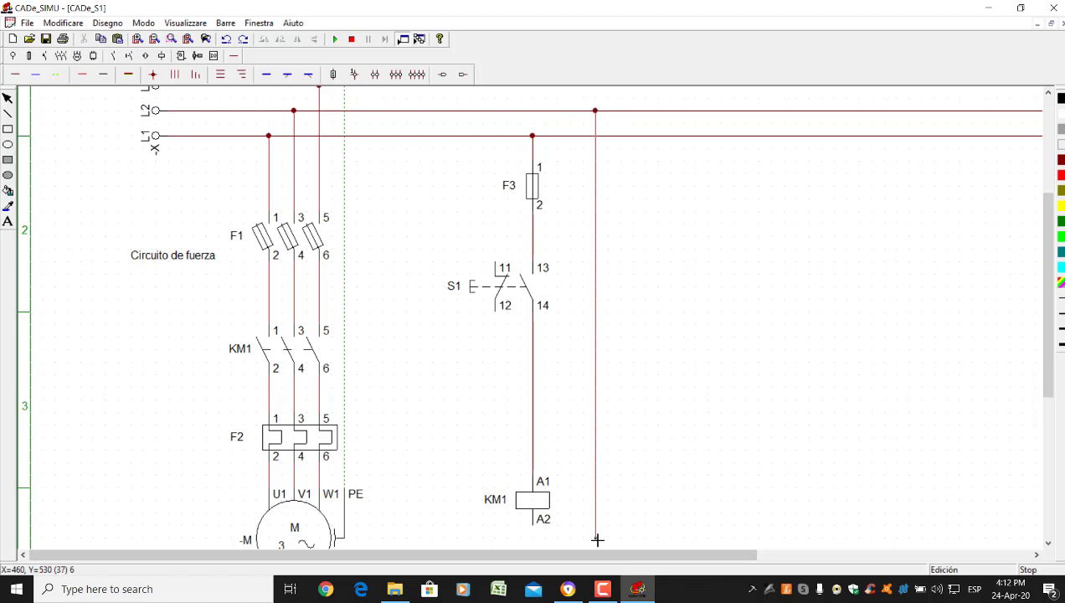
Connect the L2 return wire to KM1 terminal A2 and start the simulation
left_click(597, 540)
left_click(541, 536)
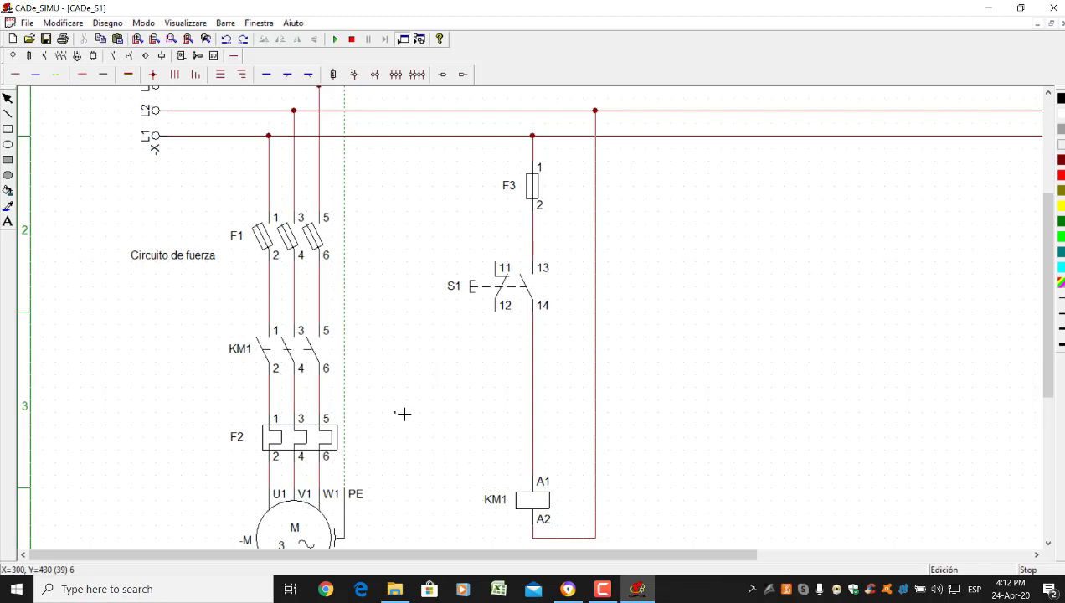
scroll(403, 414, "down", 1)
scroll(396, 400, "up", 1)
left_click(334, 39)
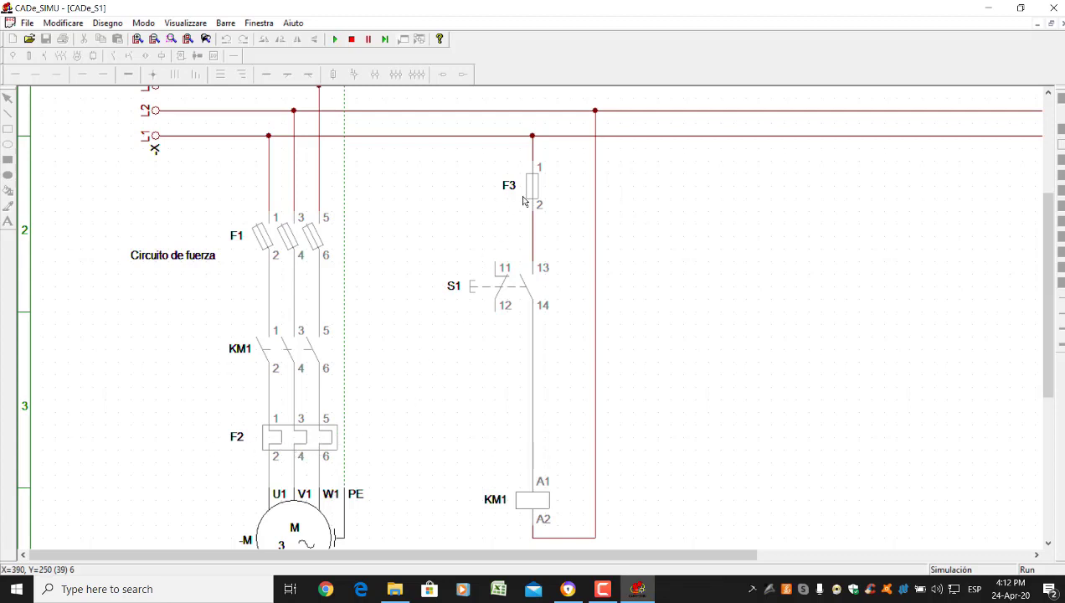
Stop the simulation and delete fuse F3 from above S1
left_click(532, 193)
left_click(351, 40)
left_click(531, 193)
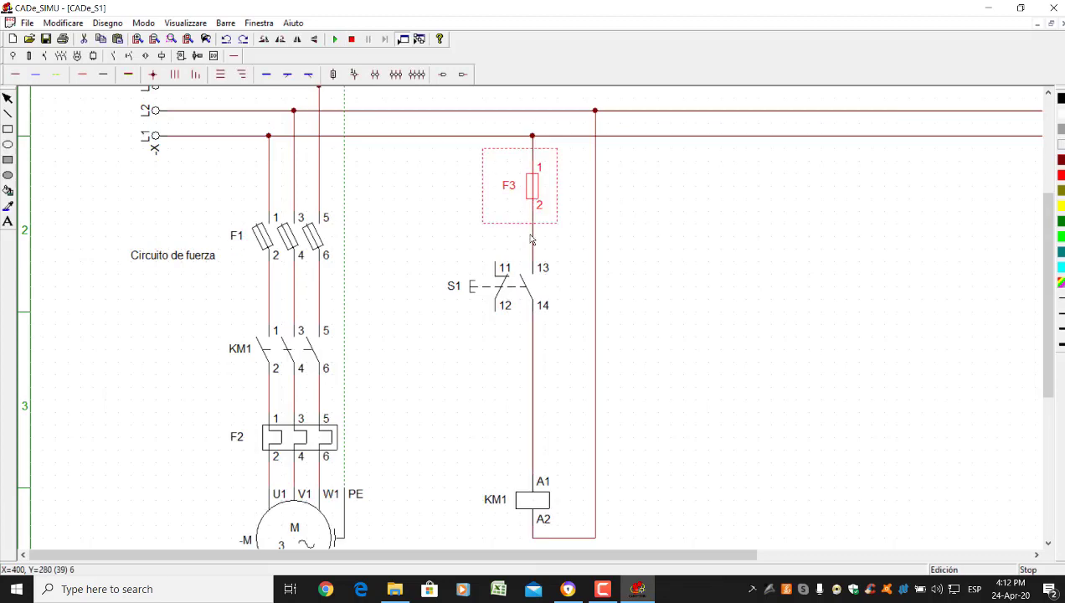
key("Delete")
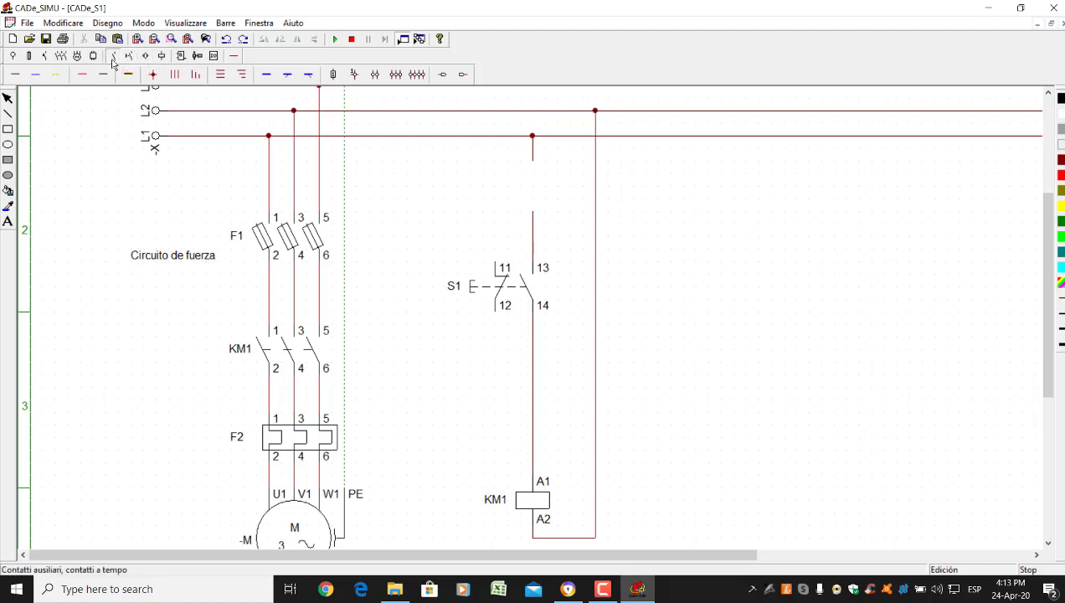
left_click(113, 56)
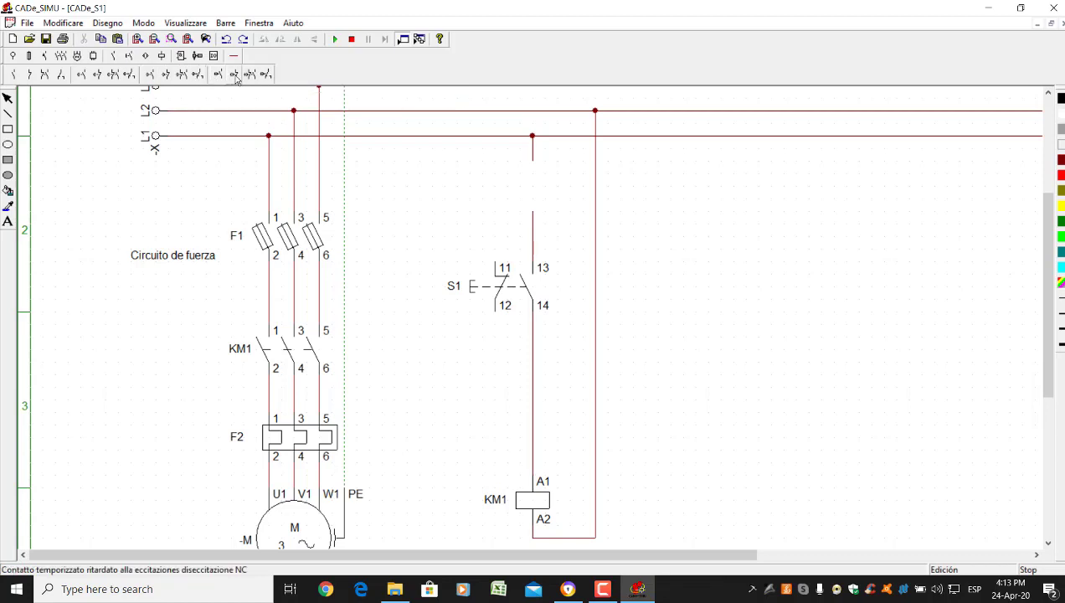
Place a normally closed 95/96 thermal-relay contact under the L1 junction, removing the wire stub there
left_click(130, 57)
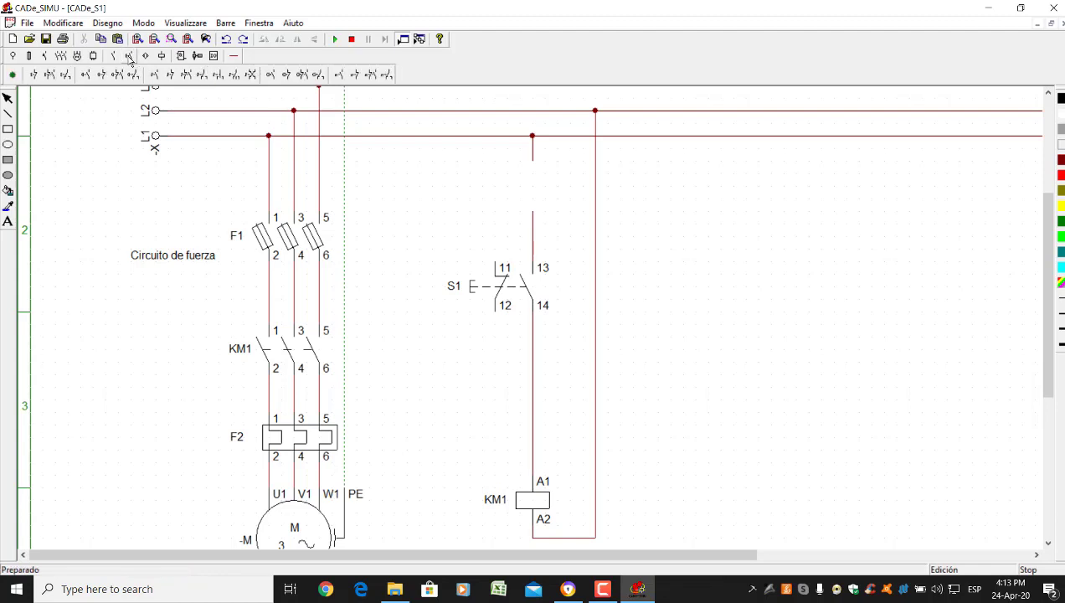
left_click(354, 79)
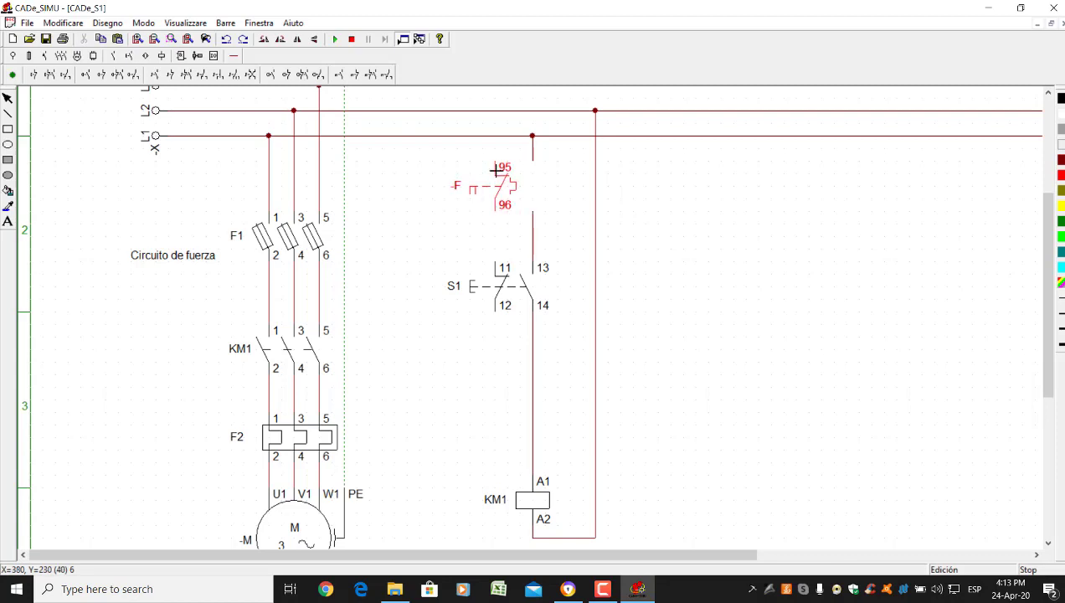
left_click(495, 170)
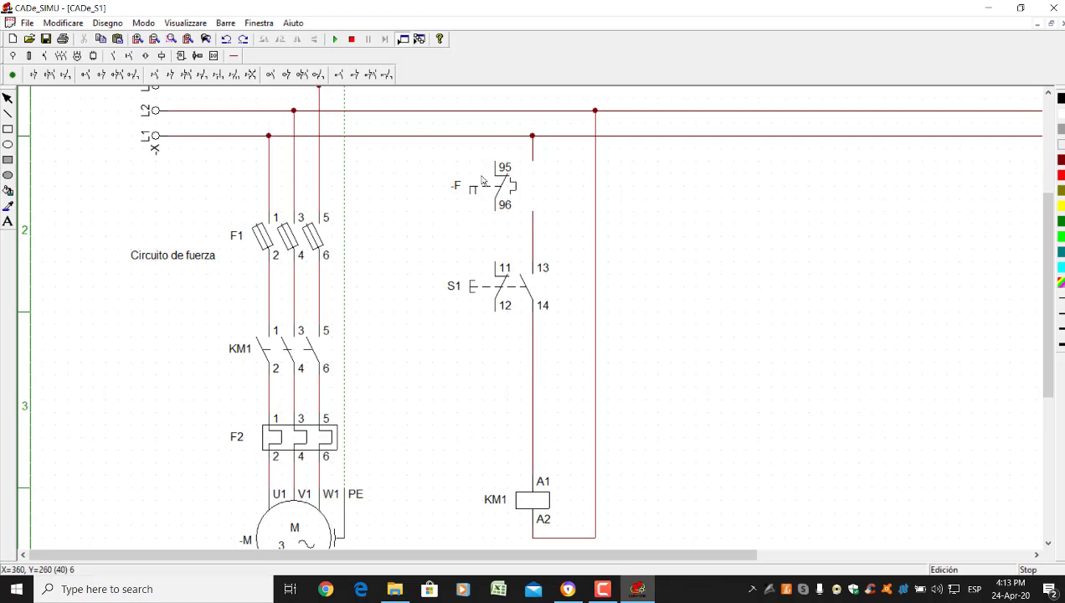
left_click(533, 156)
key("Delete")
left_click_drag(502, 197, 540, 184)
left_click(566, 197)
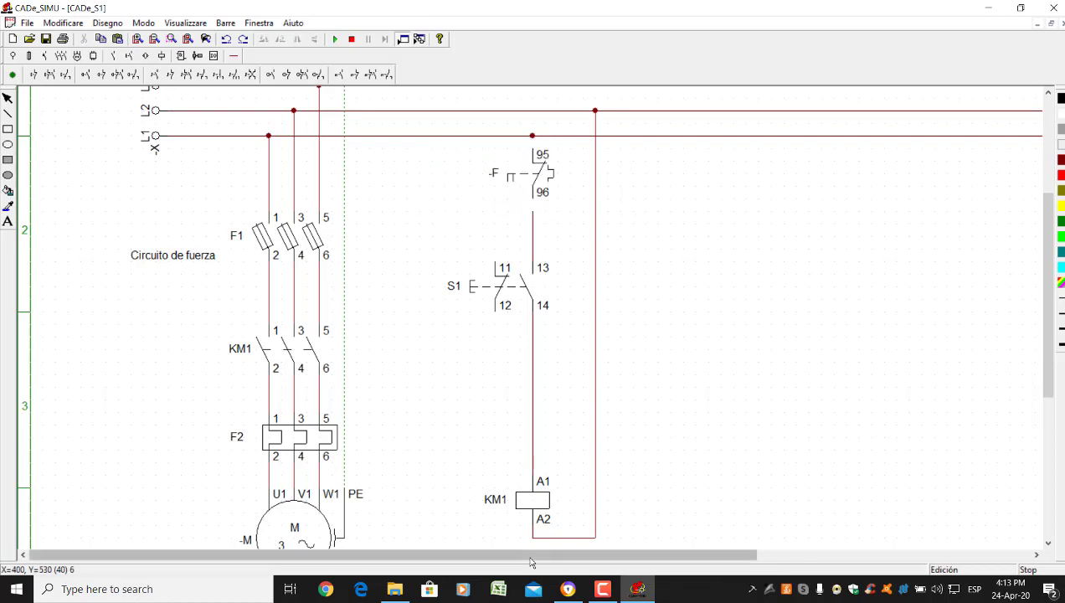
Rename the new contact from -F to F2
left_click(497, 177)
double_click(497, 178)
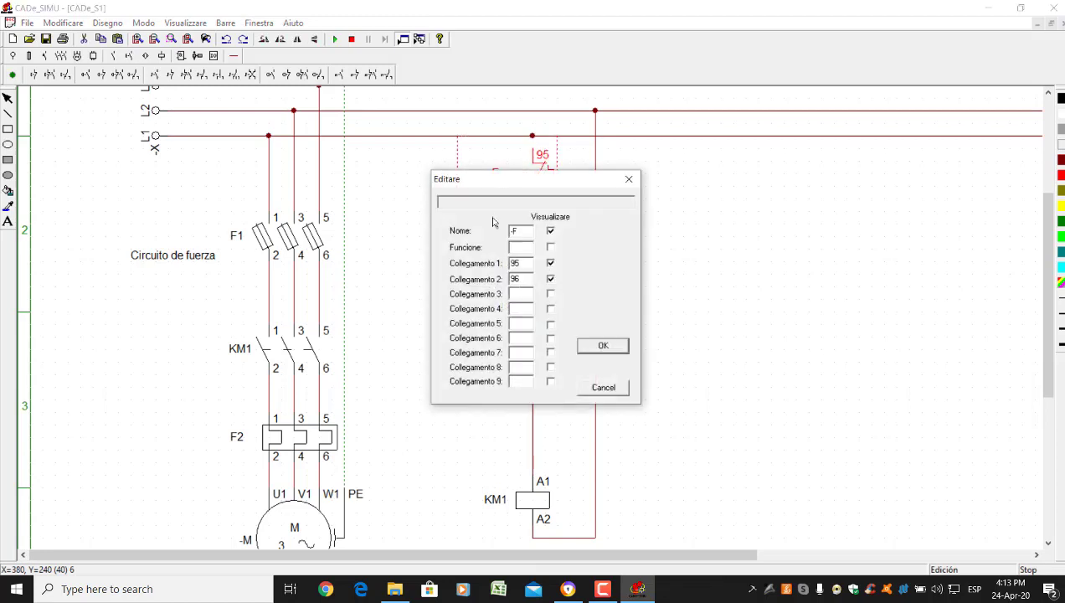
left_click_drag(528, 231, 466, 222)
type("F2")
key("Return")
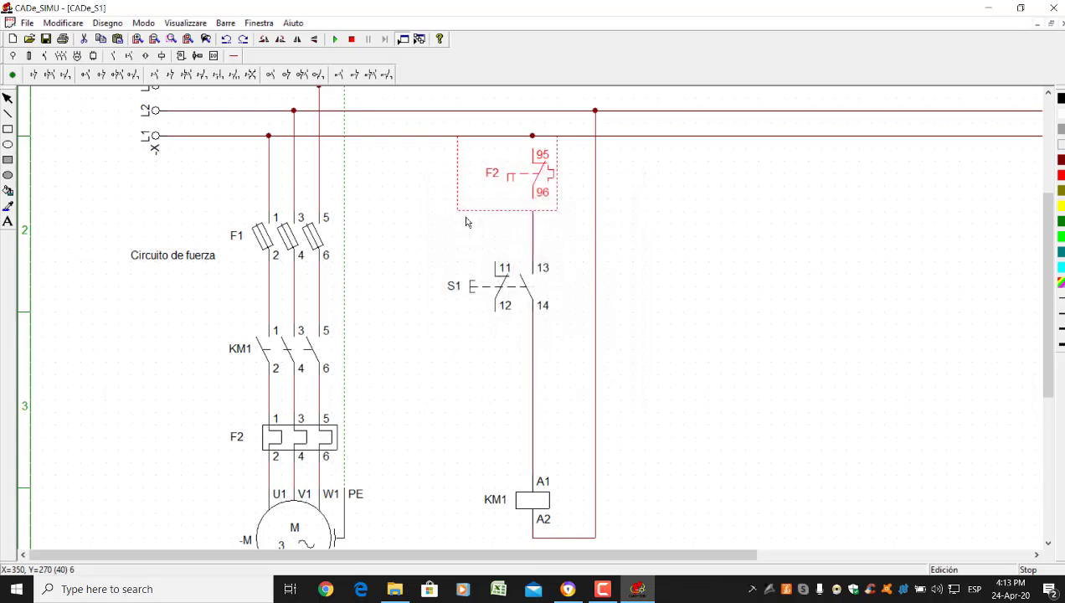
left_click(456, 214)
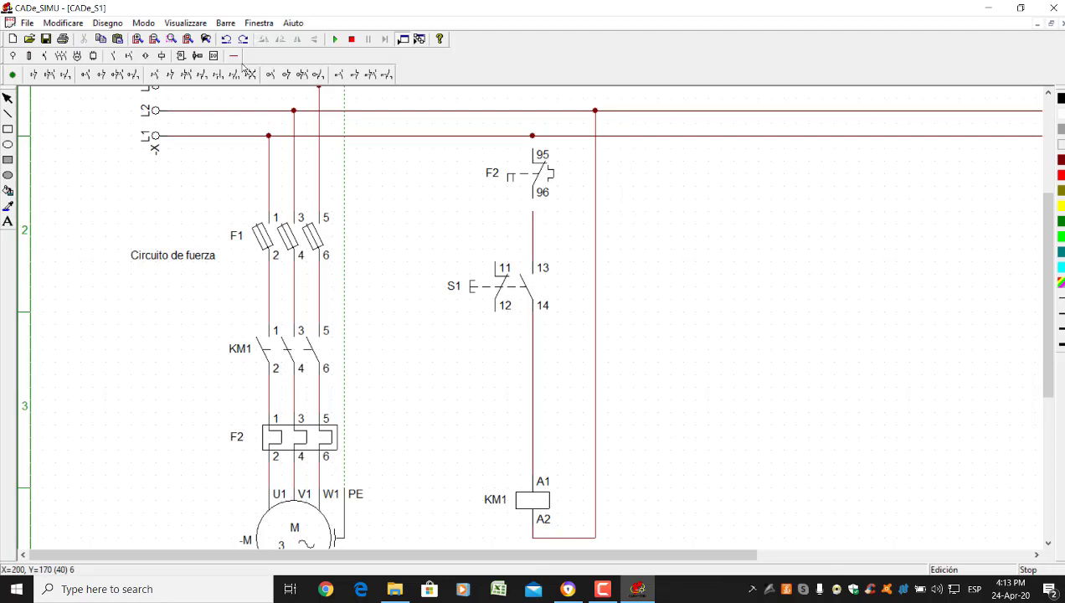
left_click(234, 55)
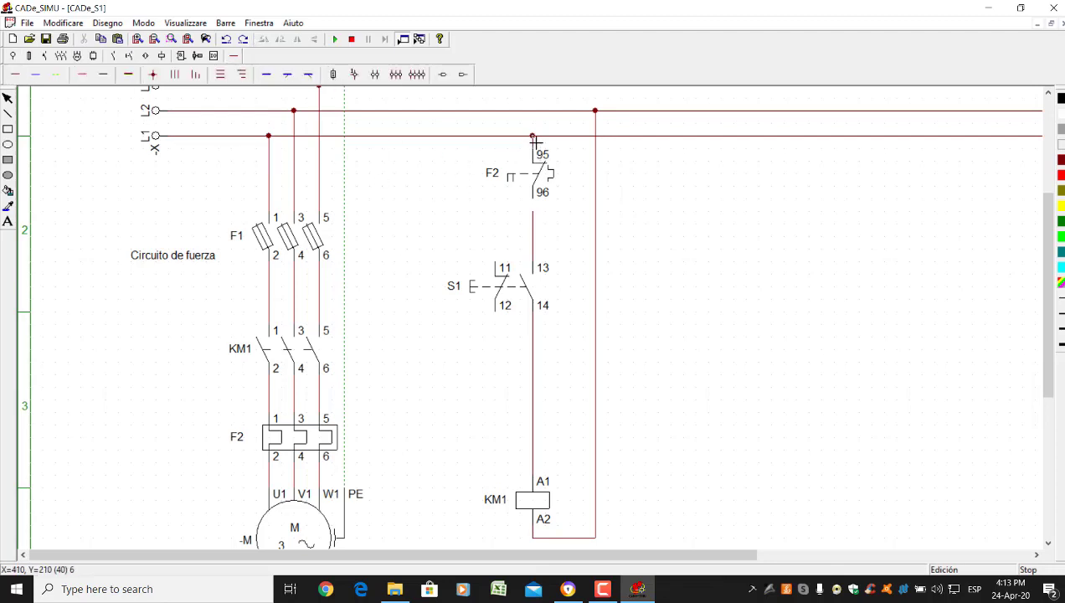
Connect the L1 junction to F2 terminal 95, clear leftover wire stubs, and wire 96 to S1 terminal 13
left_click(532, 138)
left_click(536, 204)
key("ctrl+z")
left_click(535, 235)
key("Delete")
left_click(530, 208)
key("Delete")
left_click(11, 74)
left_click_drag(537, 213, 536, 262)
Start the simulation, close the F1 fuses, then trip and reset the F2 thermal relay
left_click(334, 38)
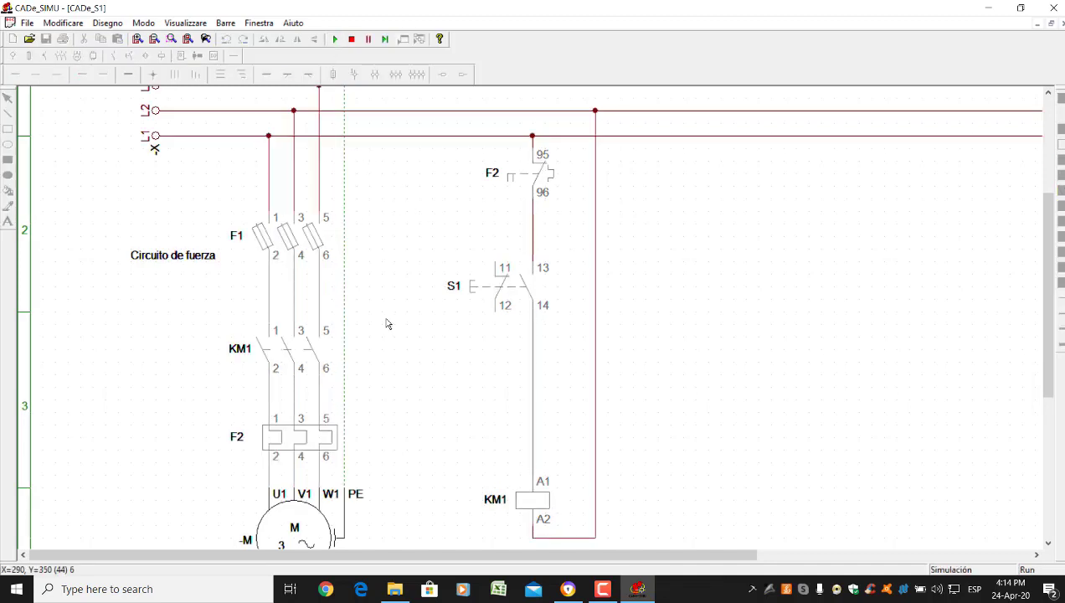
left_click(292, 254)
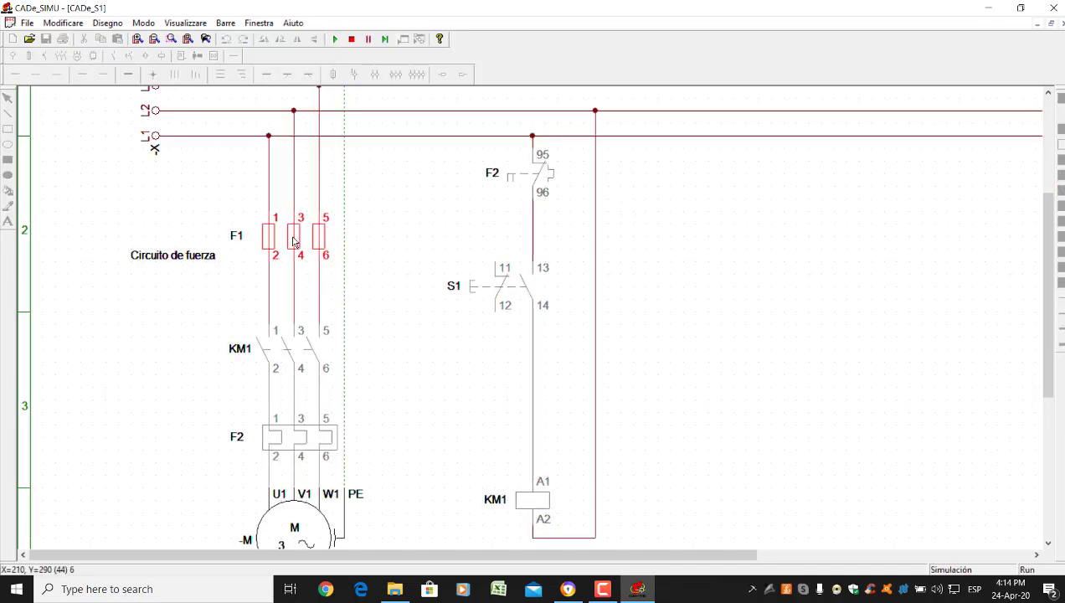
left_click(302, 436)
left_click(300, 435)
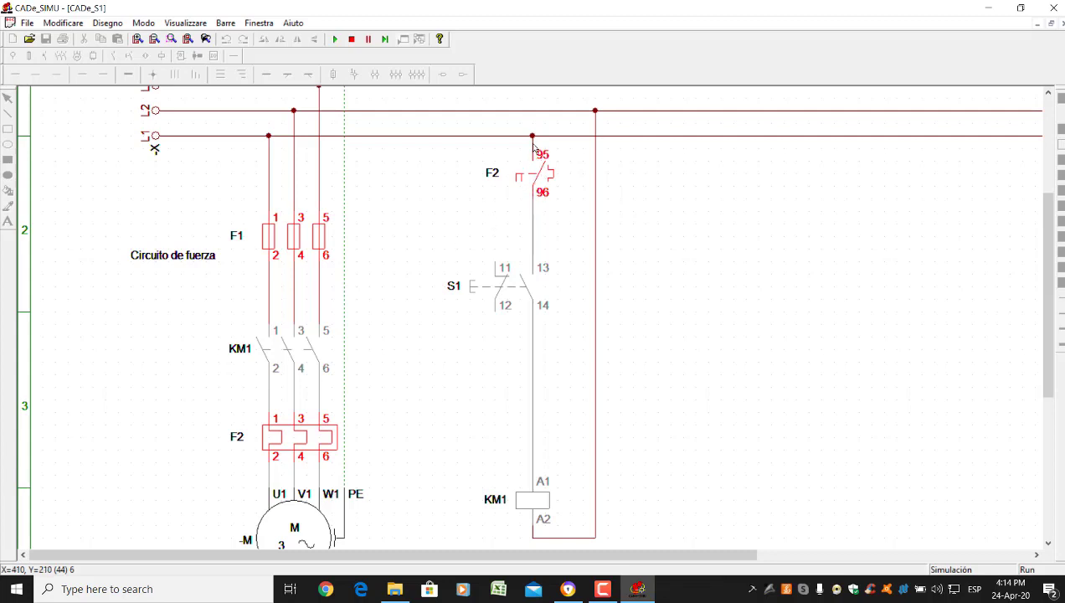
left_click(319, 448)
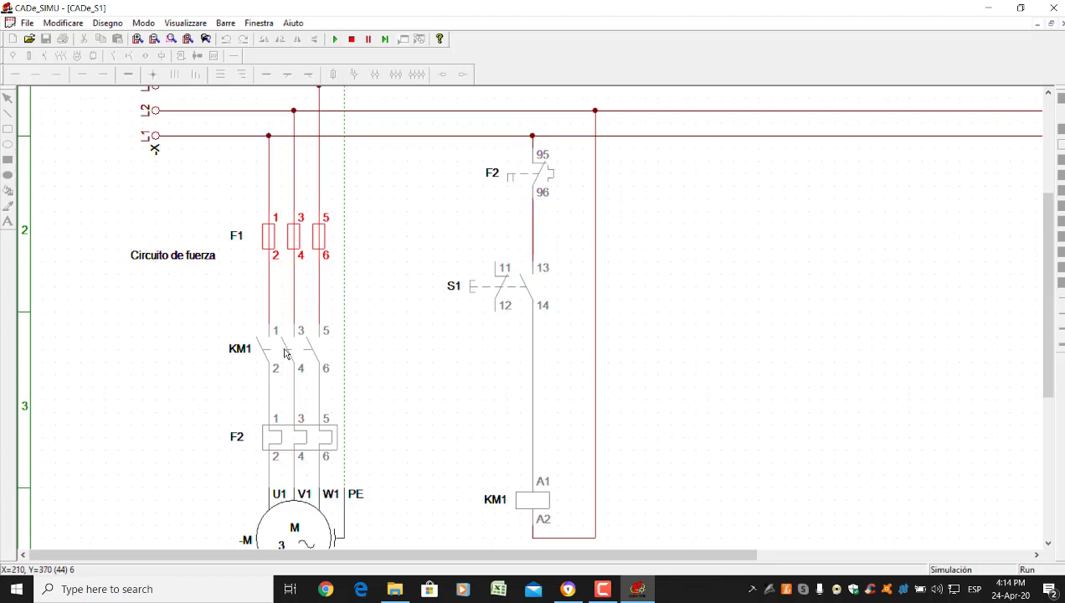
Press S1 to energise KM1 and start the motor
left_click(479, 287)
left_click(480, 288)
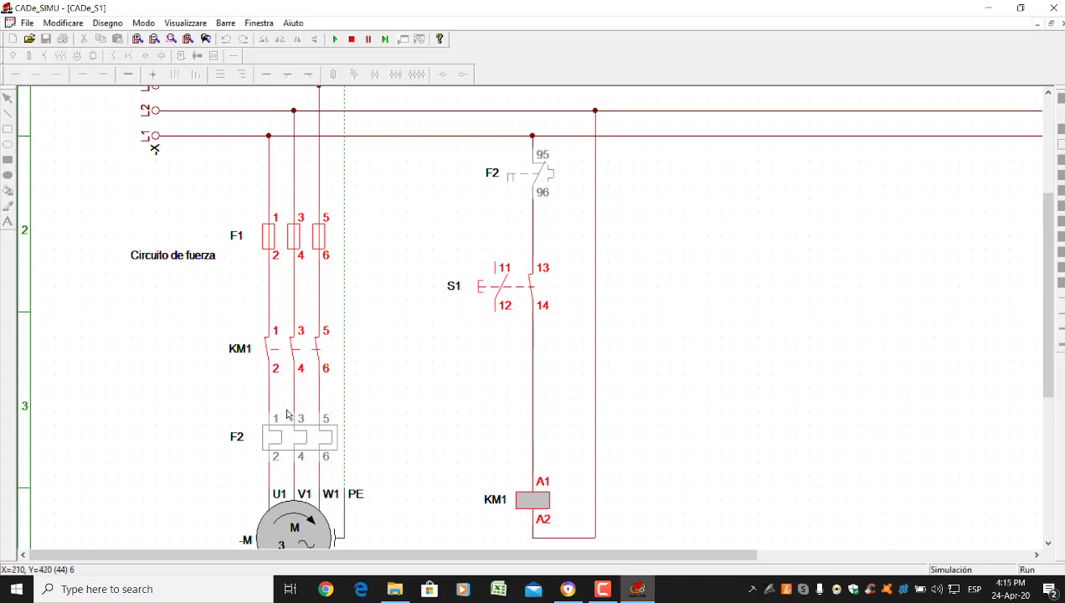
scroll(189, 336, "down", 1)
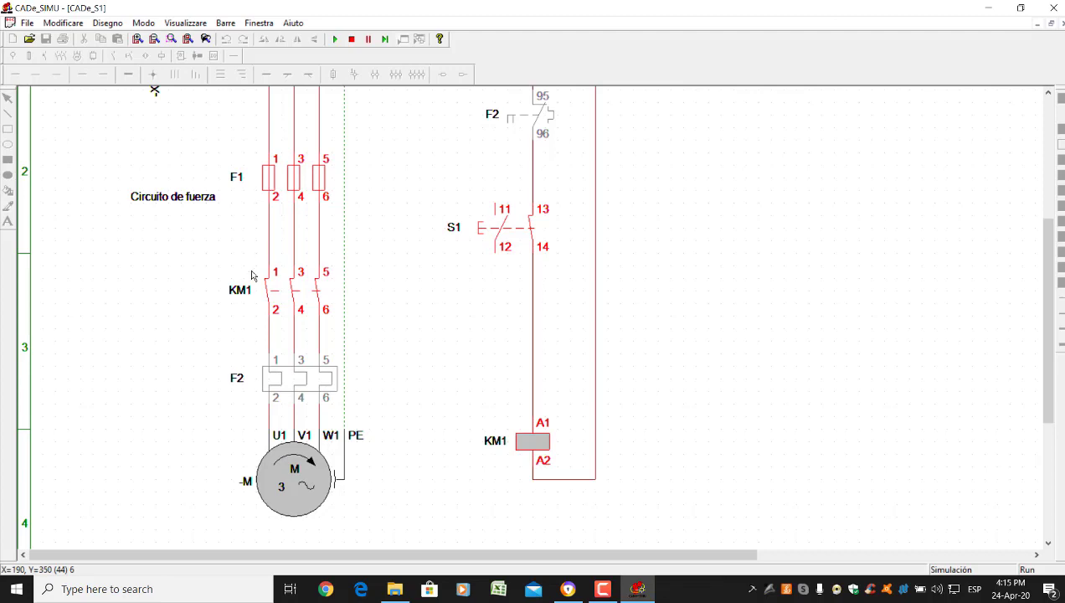
scroll(258, 275, "up", 1)
Blow the F1 fuses to stop the motor and try energising KM1 with S1
left_click(269, 212)
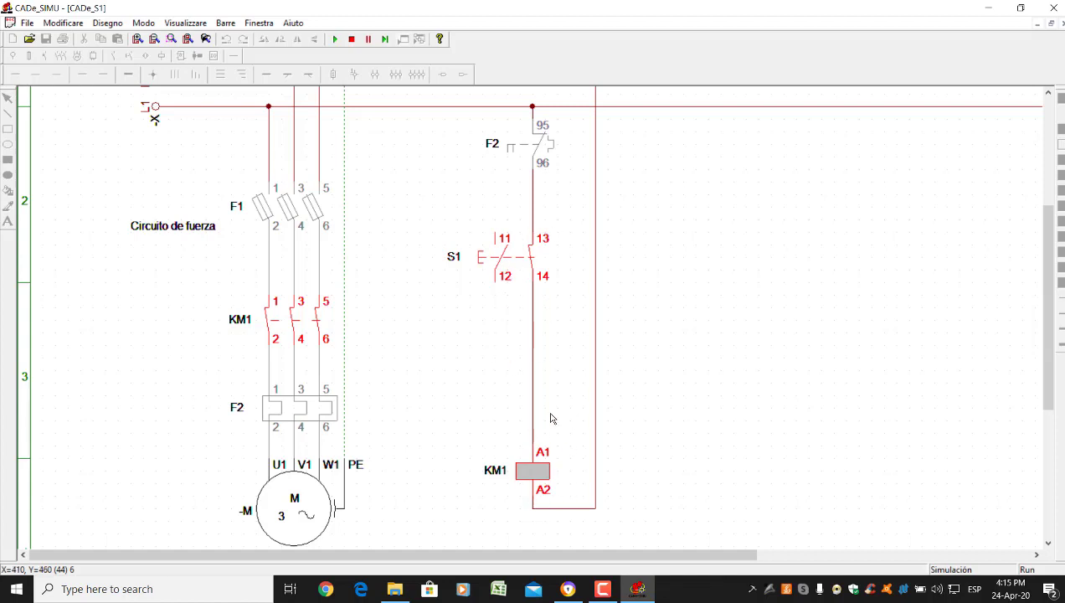
left_click(491, 262)
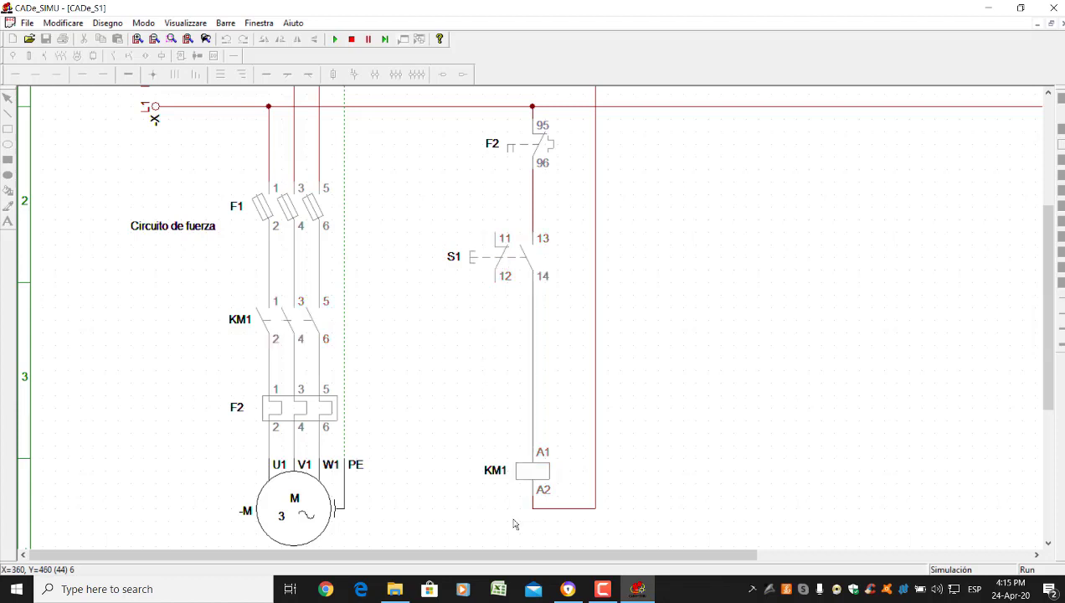
left_click(461, 261)
left_click(479, 259)
left_click(498, 263)
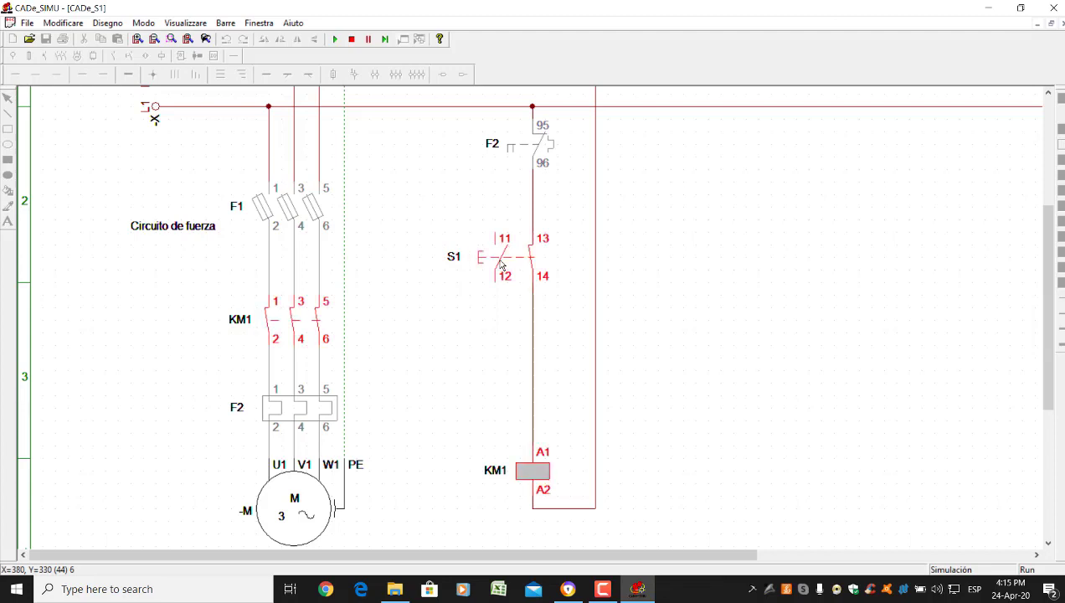
Restore the F1 fuses and restart the motor with S1
left_click(282, 211)
left_click(502, 258)
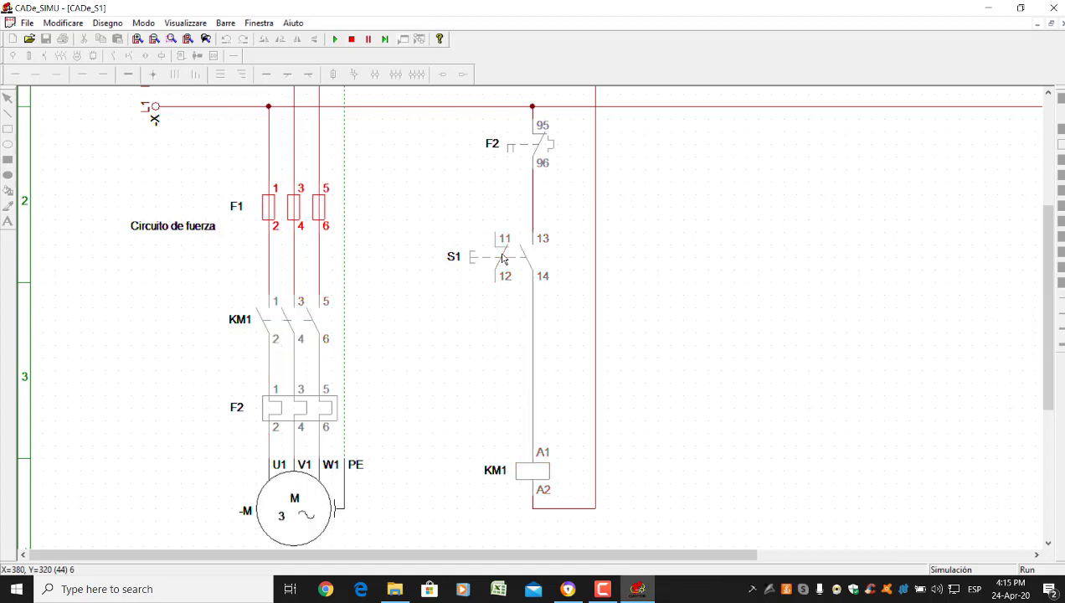
left_click(503, 259)
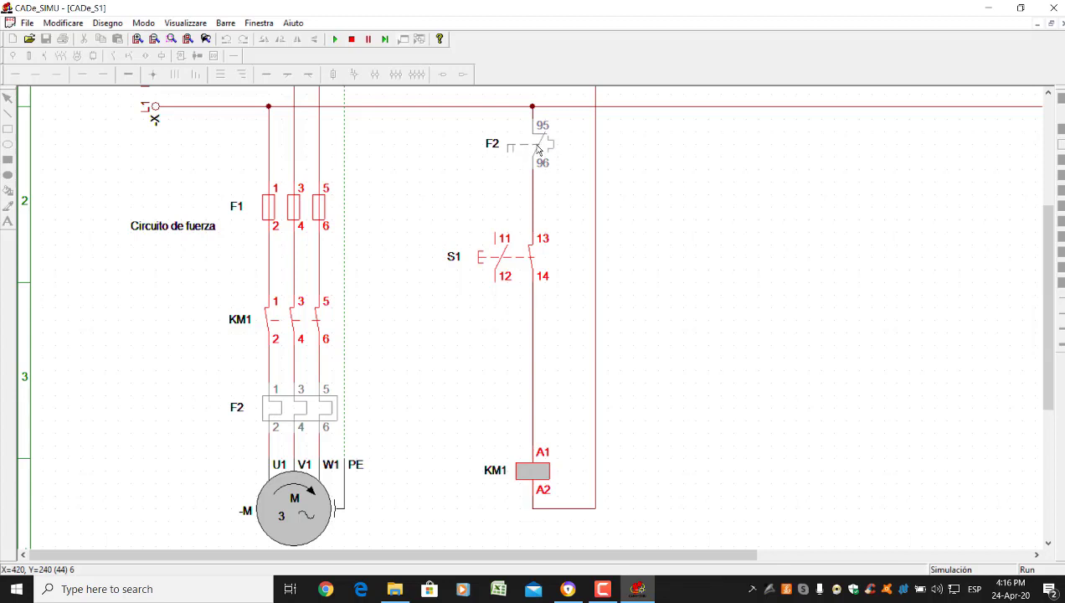
Trip the F2 thermal relay to stop the motor, then try restarting it with S1
left_click(267, 410)
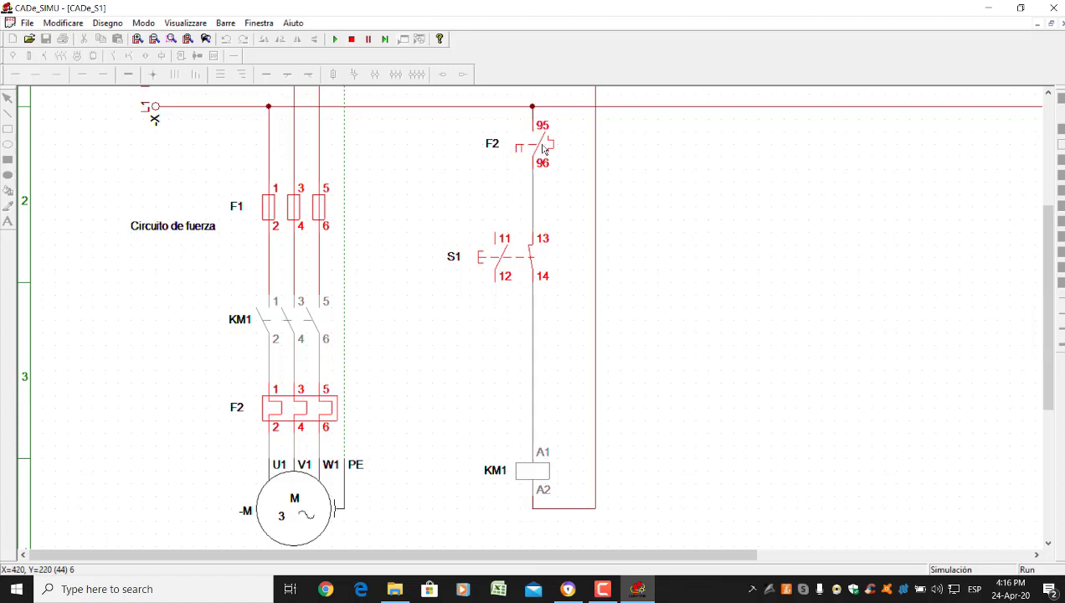
left_click(496, 261)
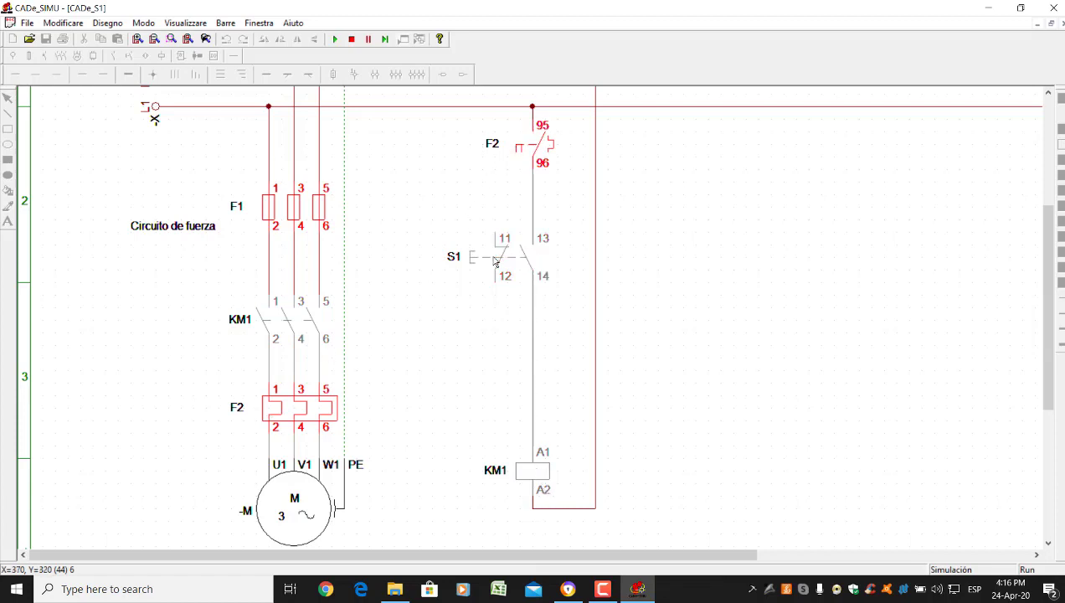
left_click(500, 259)
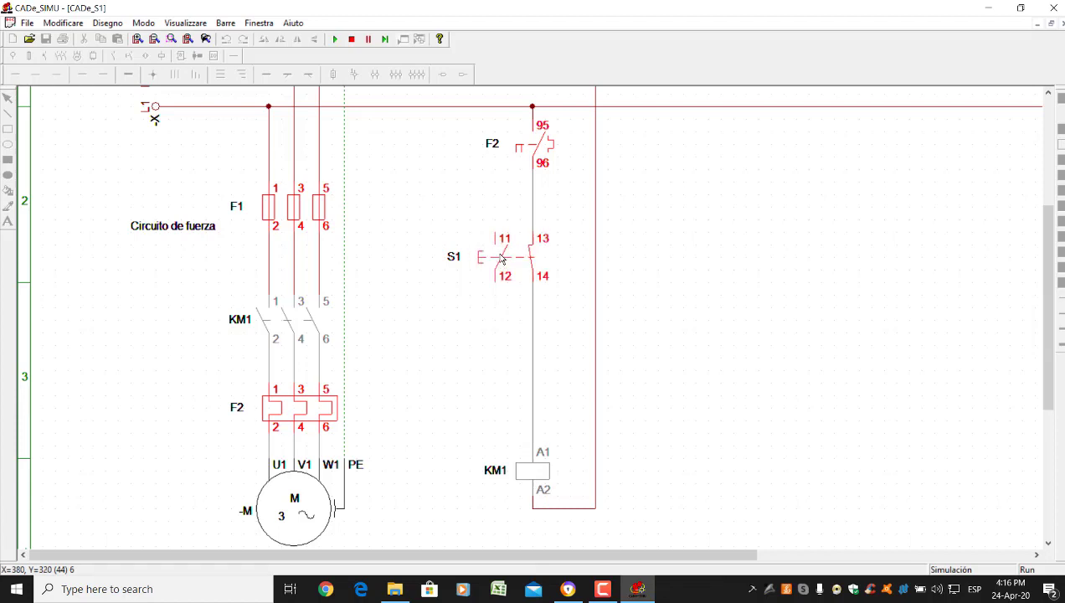
left_click(500, 259)
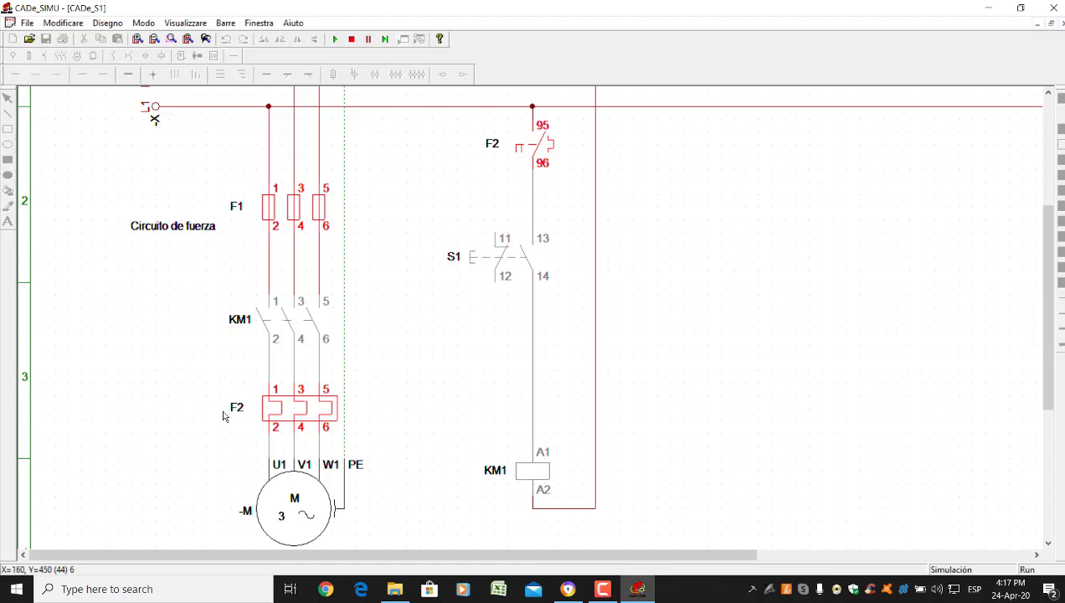
Reset overload F2, press S1 repeatedly to try starting the motor, then stop the simulation
left_click(297, 413)
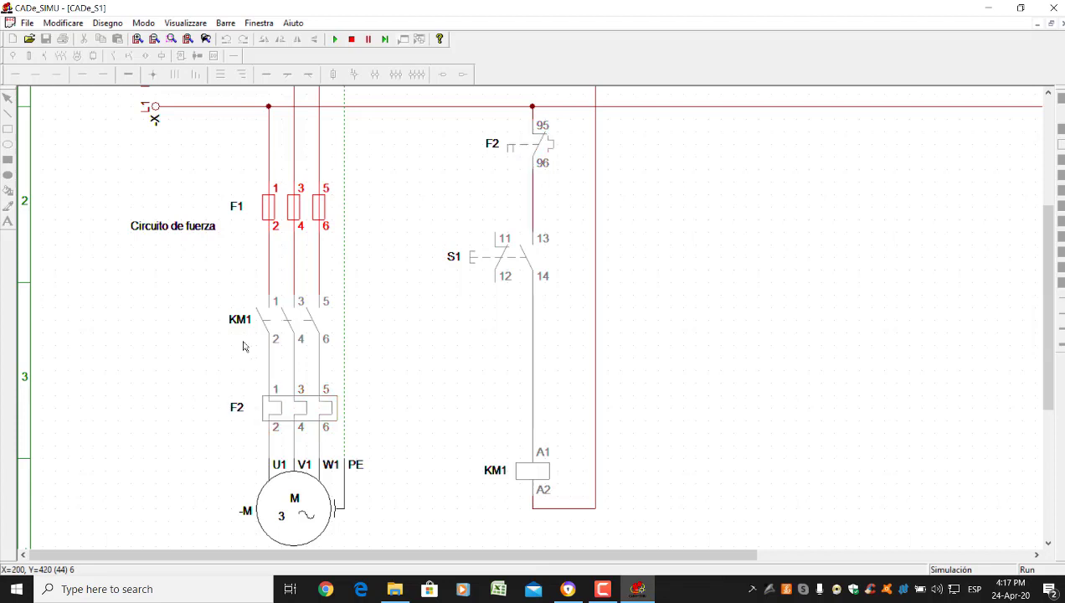
left_click(487, 257)
left_click(487, 257)
left_click(488, 257)
left_click(487, 257)
left_click(494, 261)
left_click(495, 261)
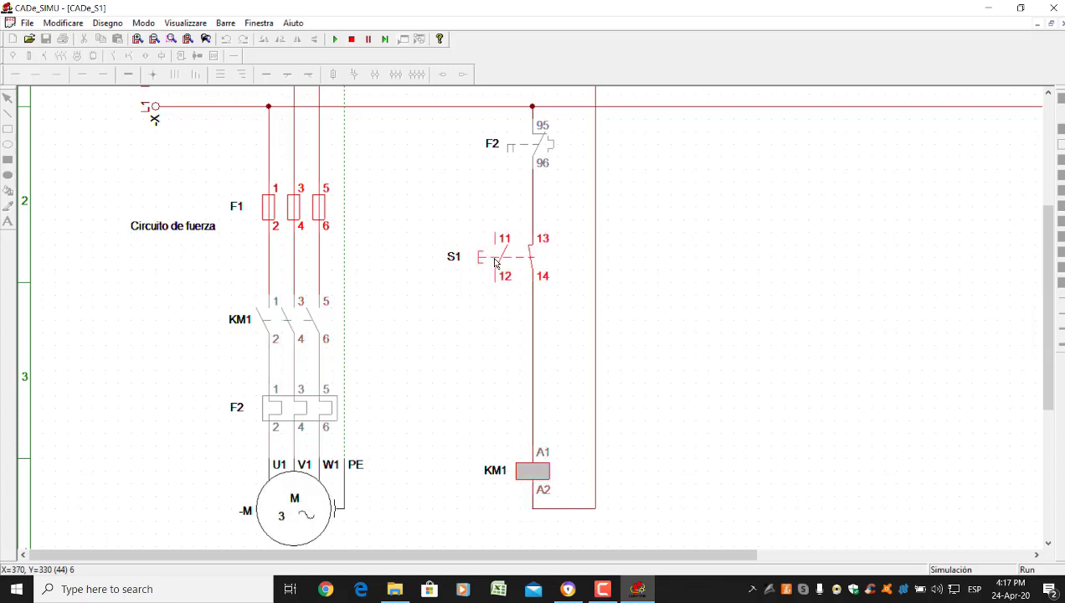
left_click(498, 259)
left_click(500, 258)
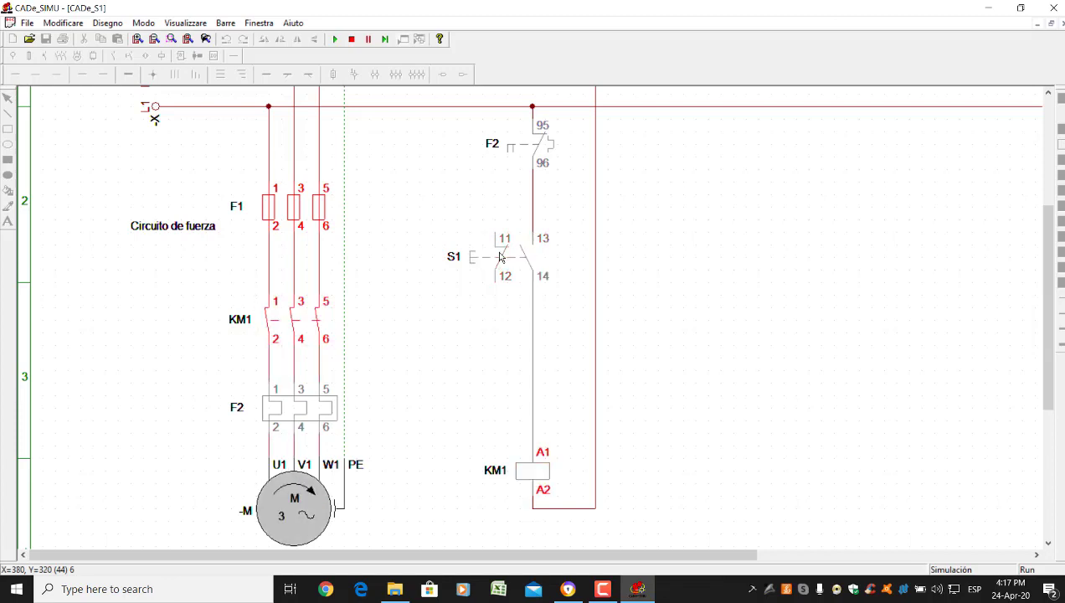
left_click(499, 258)
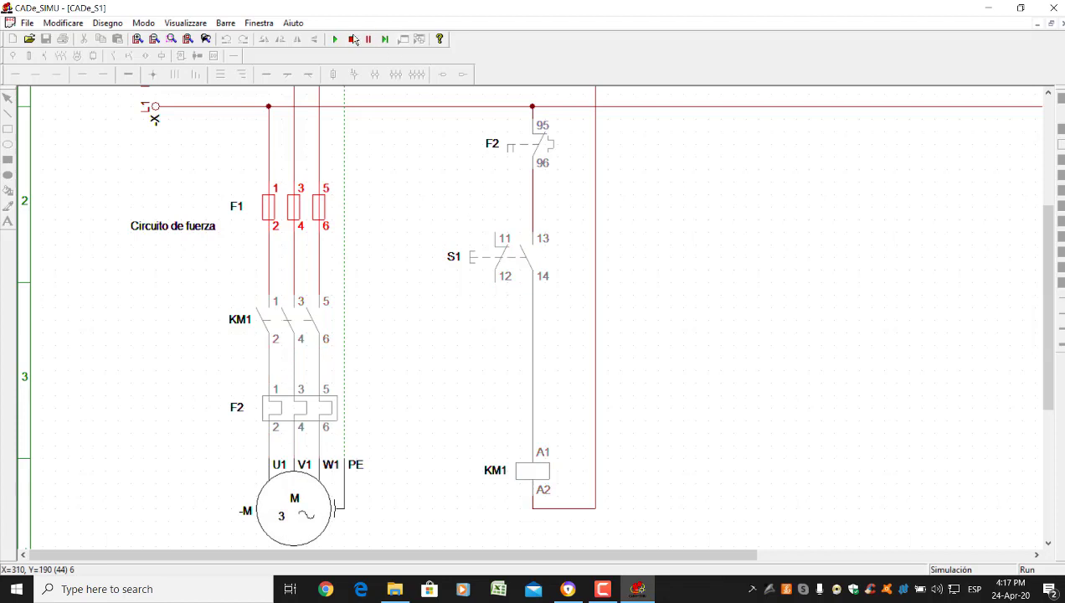
left_click(351, 40)
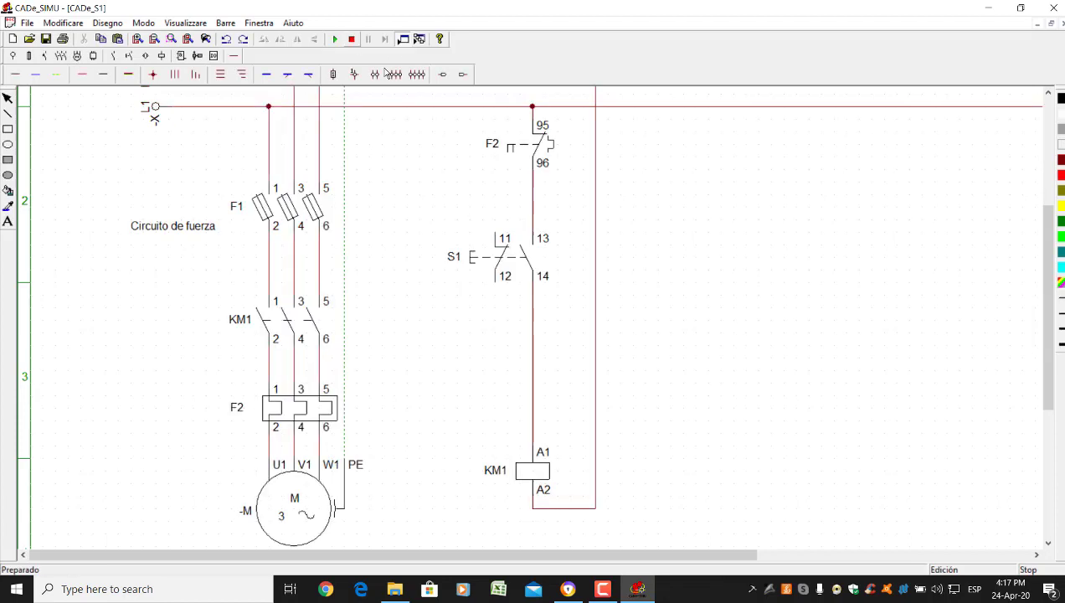
Delete the right return wire and the F2–S1 and S1–KM1 wires, then move S1 lower
left_click(595, 261)
key("Delete")
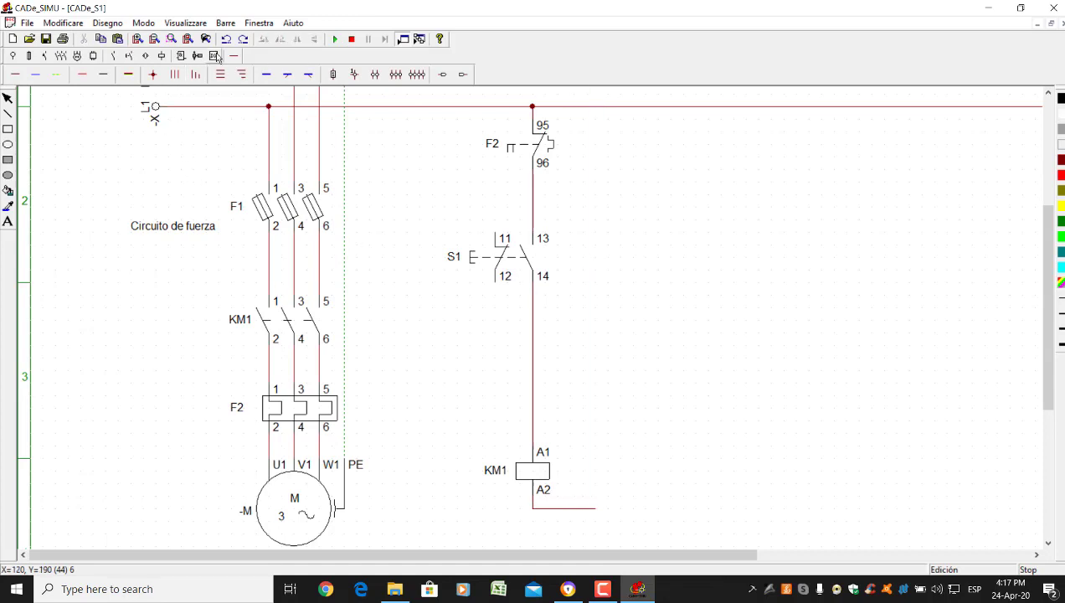
left_click(531, 206)
key("Delete")
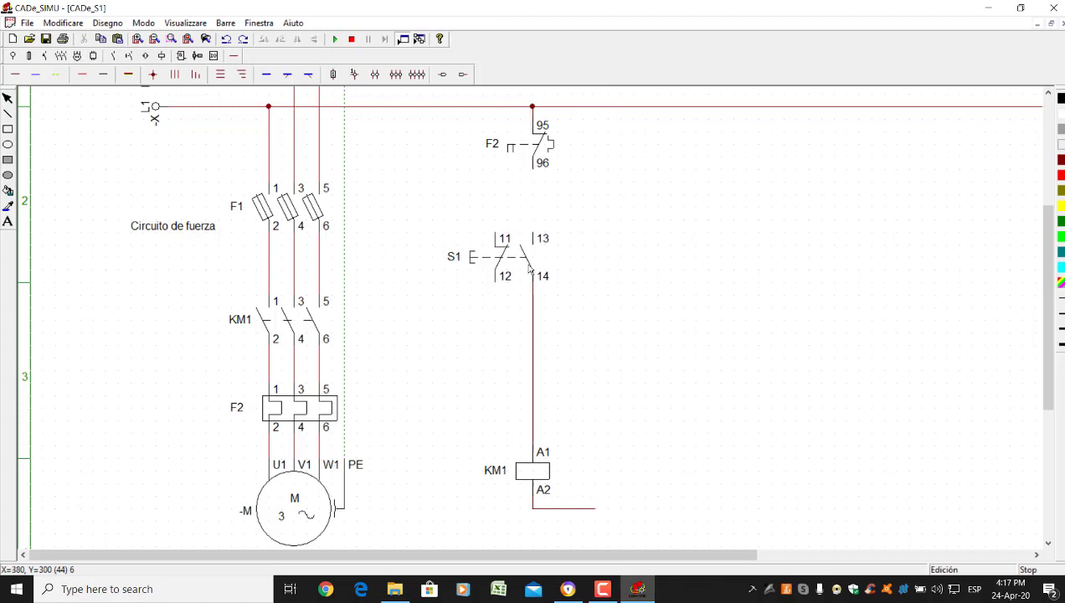
left_click(532, 340)
key("Delete")
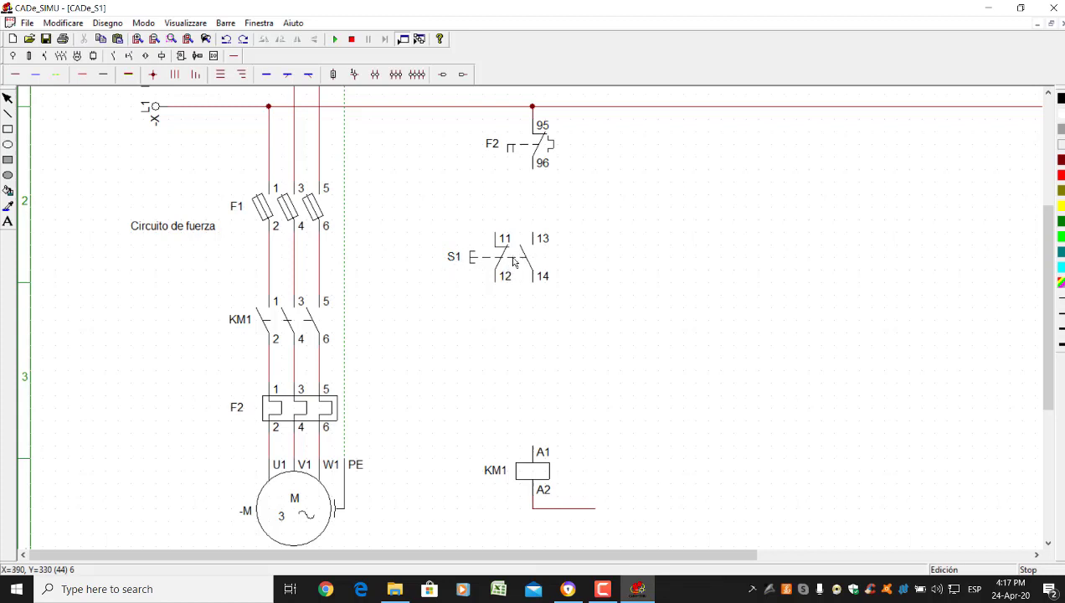
left_click_drag(514, 262, 517, 322)
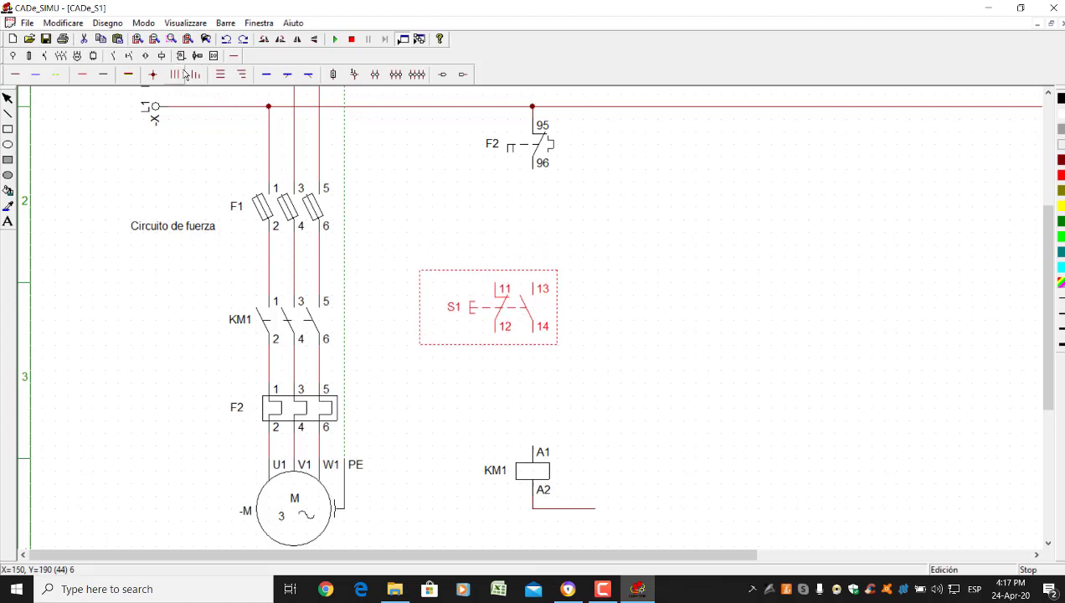
Place a normally closed pushbutton above S1 and name it S0
left_click(129, 56)
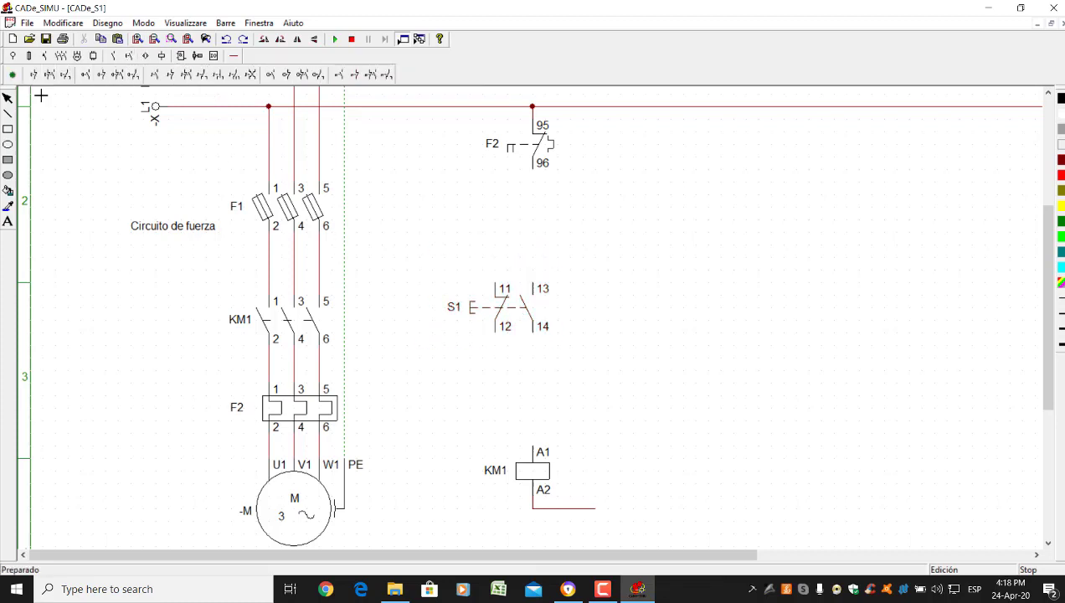
left_click(534, 204)
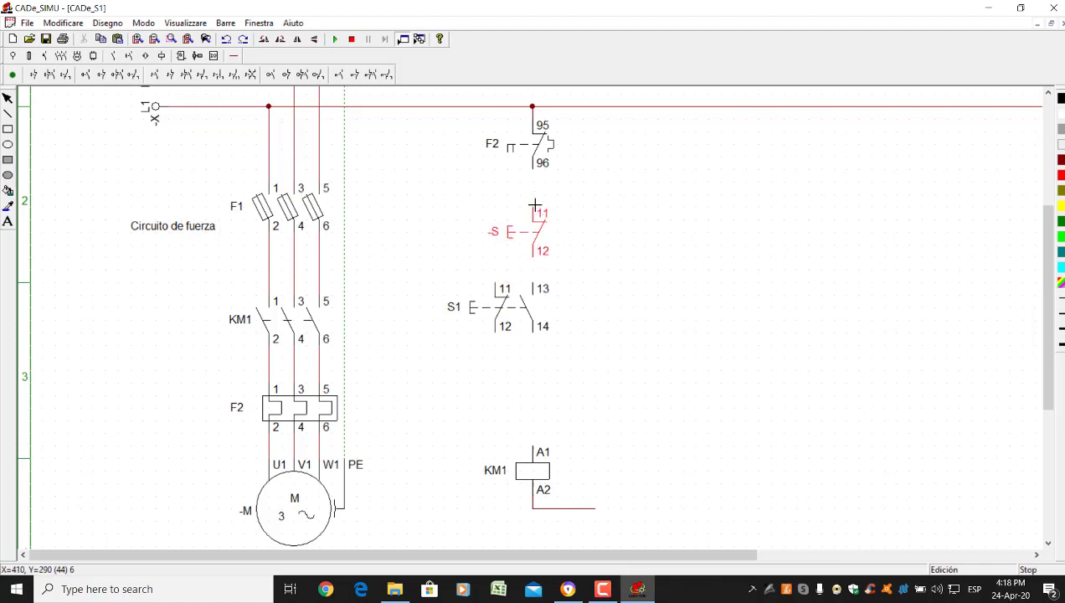
left_click_drag(534, 204, 535, 201)
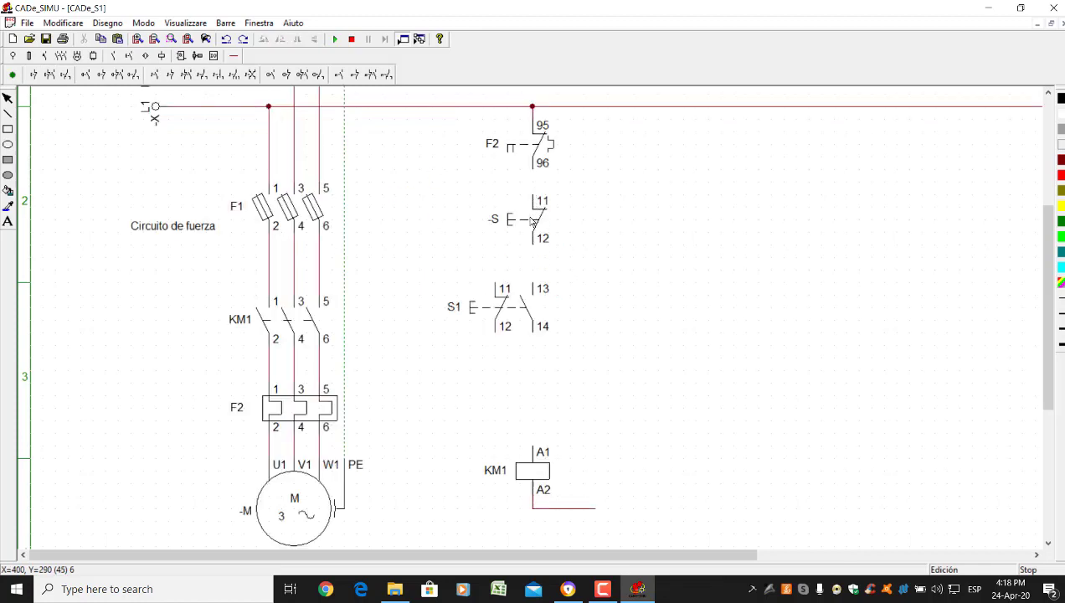
double_click(535, 202)
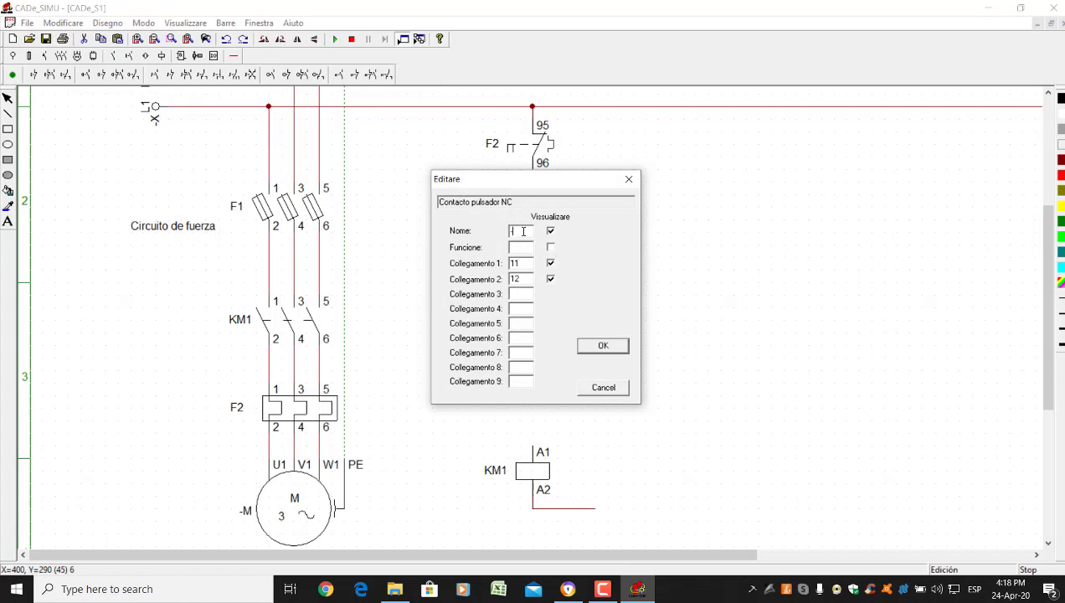
key("Return")
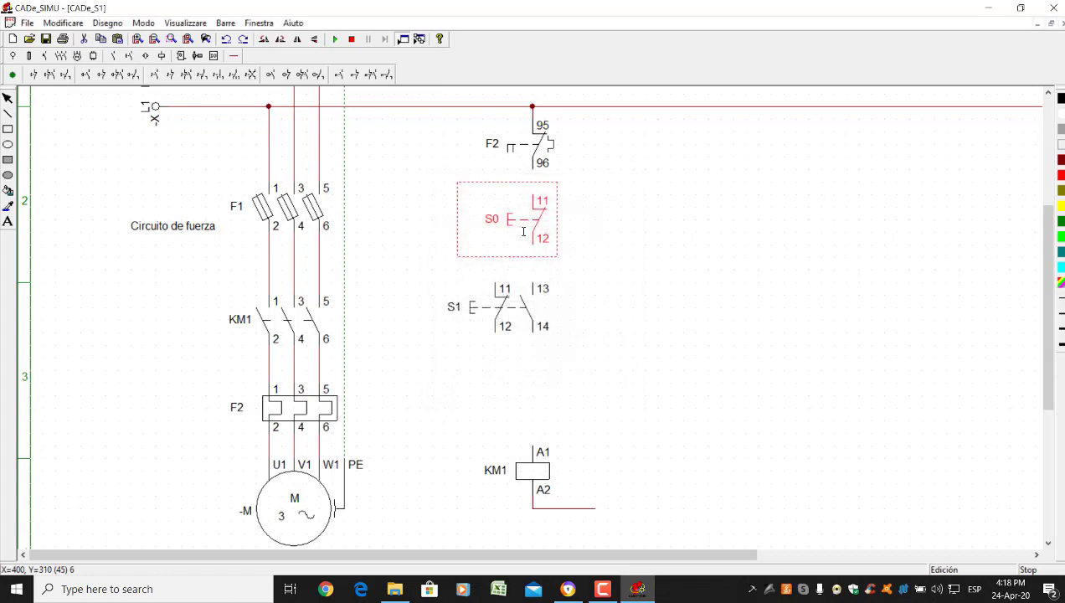
left_click(653, 232)
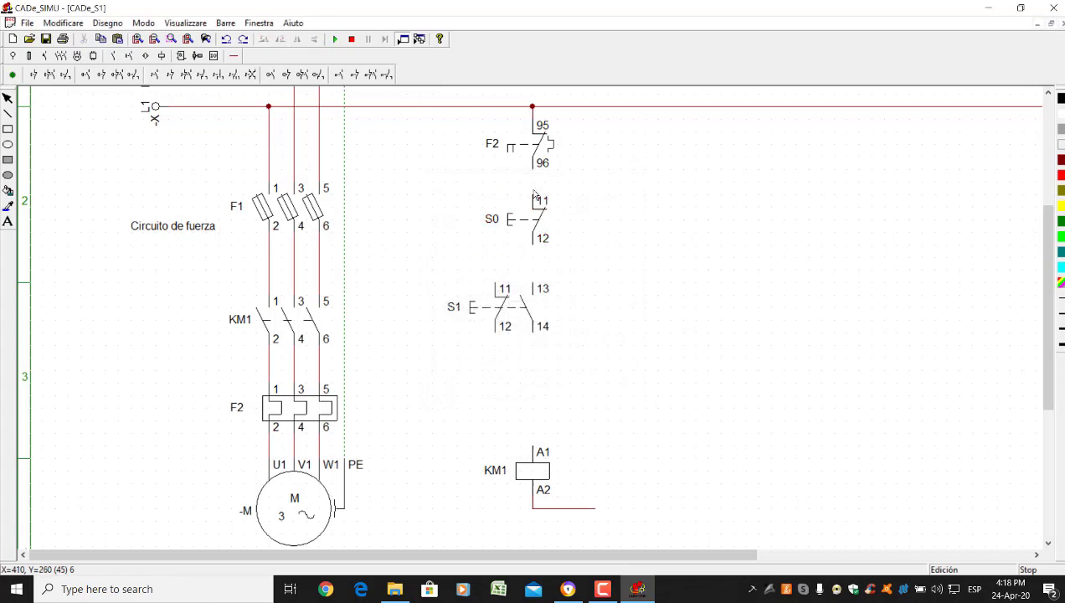
Wire F2 96 to S0 11, S0 12 to S1 13, and S1 14 to KM1 A1
left_click(233, 56)
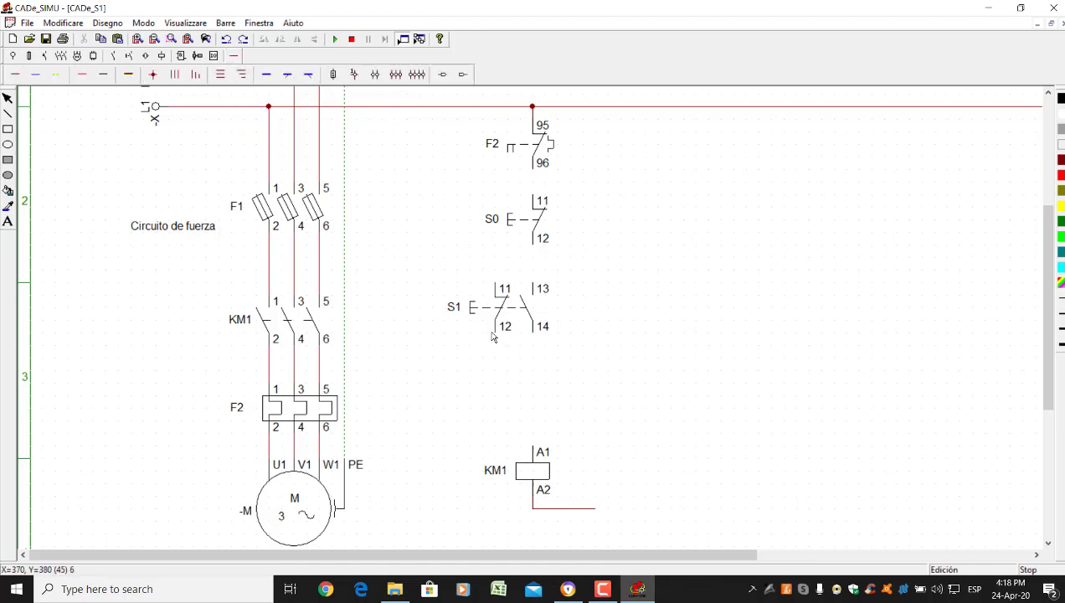
left_click(15, 74)
left_click_drag(540, 196, 540, 170)
left_click_drag(537, 248, 533, 285)
left_click_drag(532, 338, 540, 448)
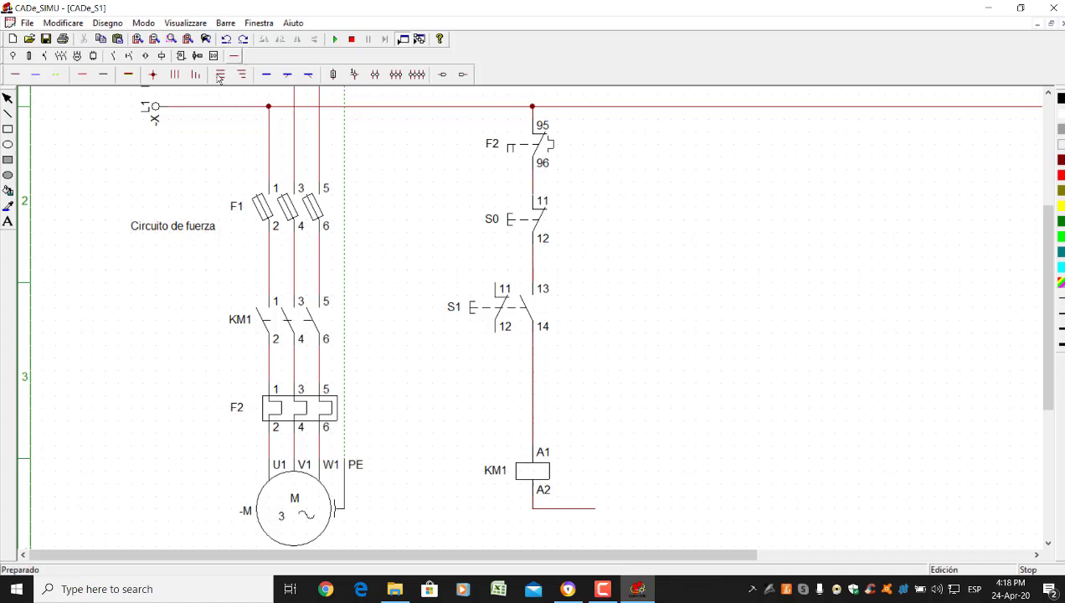
Place a normally open 13/14 auxiliary contact right of S1 and name it KM1
left_click(113, 56)
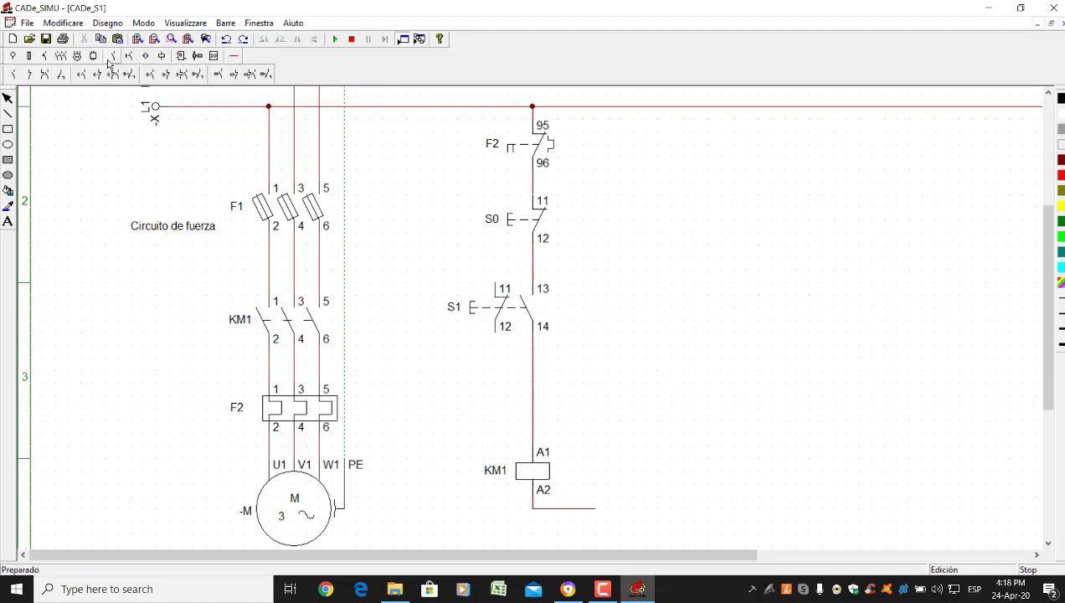
left_click(13, 74)
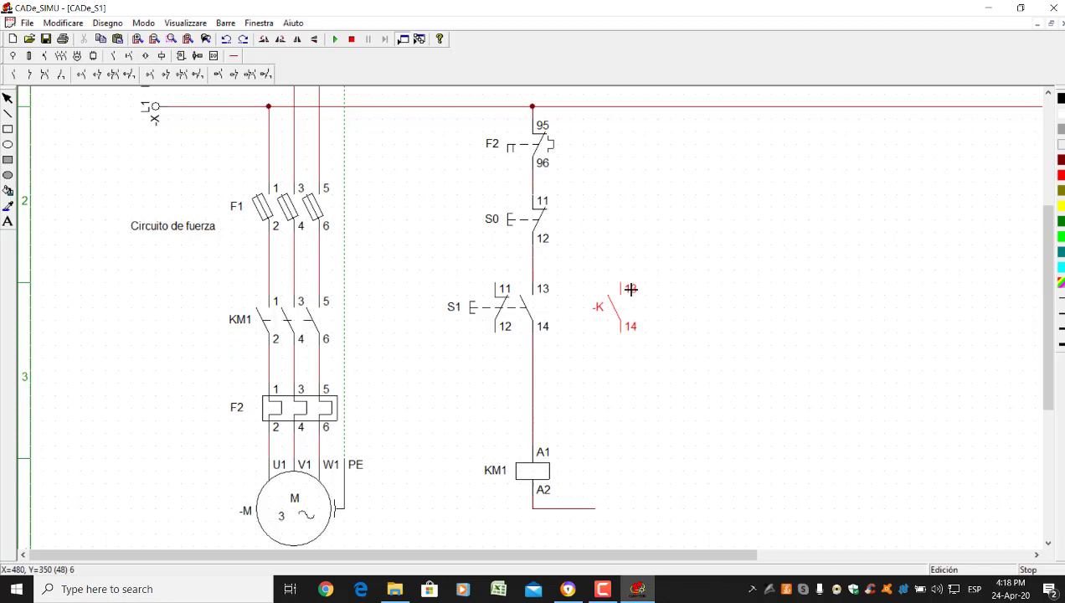
left_click(626, 289)
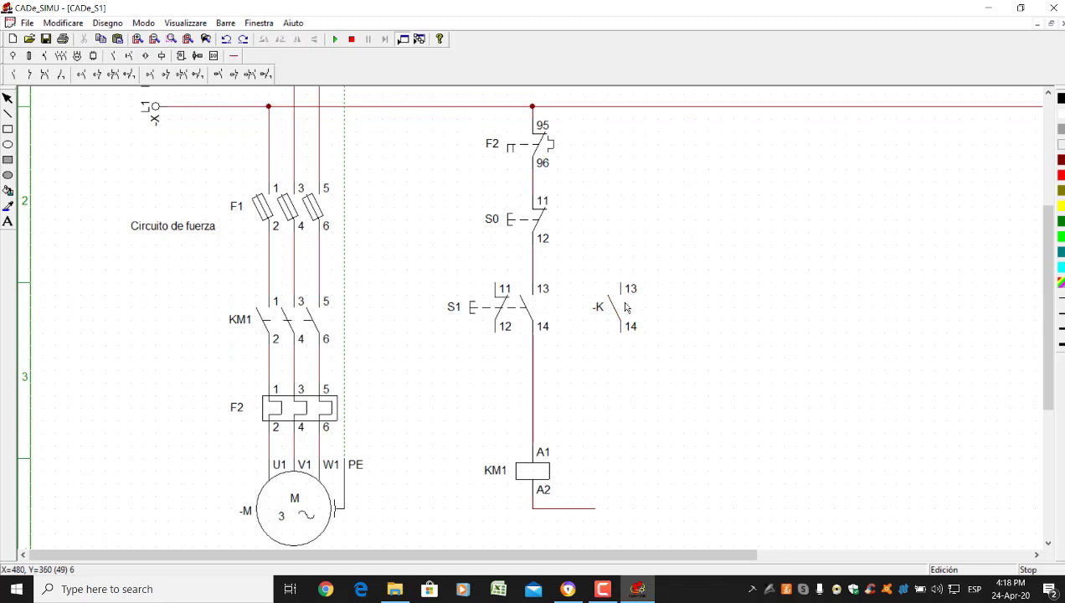
double_click(622, 310)
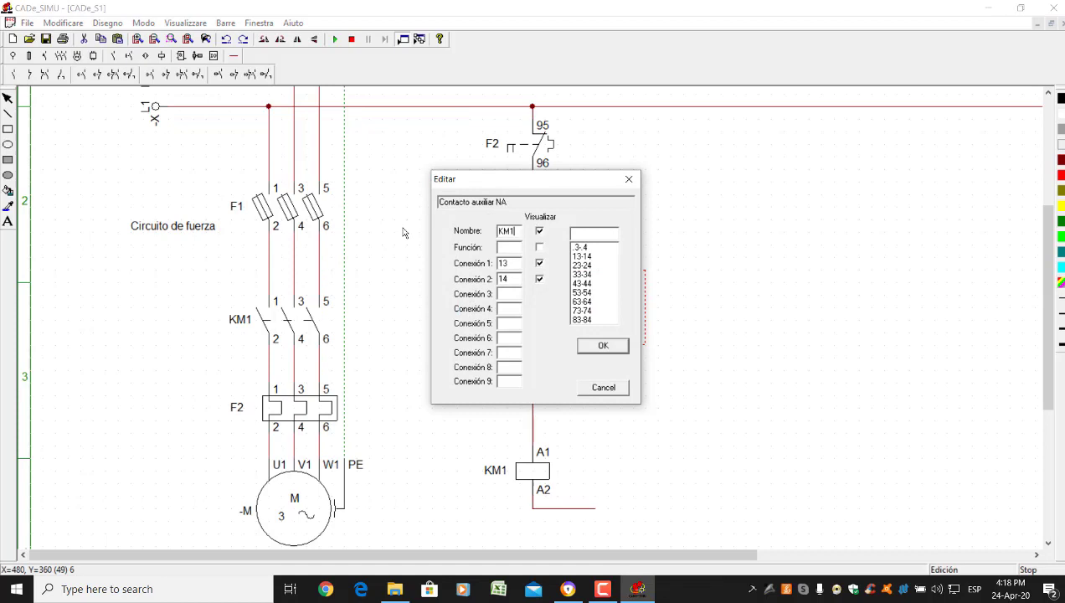
key("Return")
left_click(612, 352)
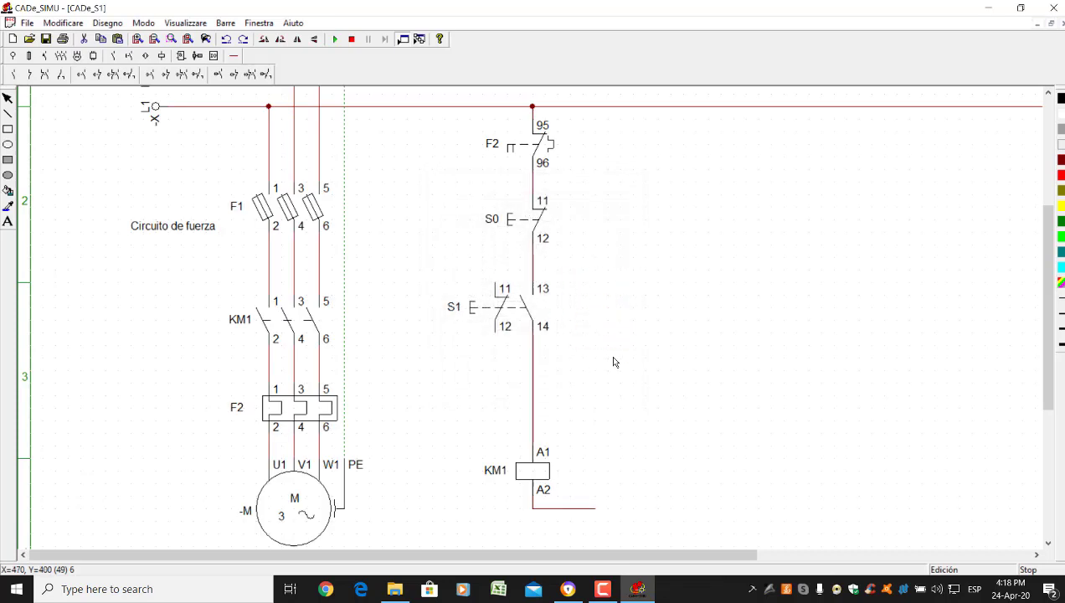
Rename pushbutton S1 to 'start'
left_click(234, 55)
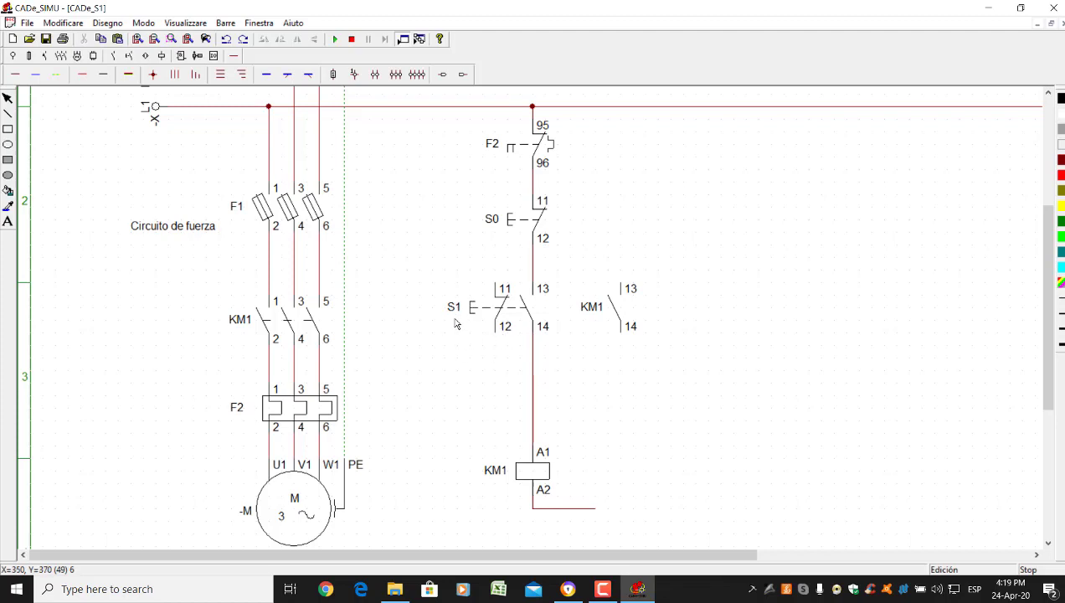
double_click(458, 311)
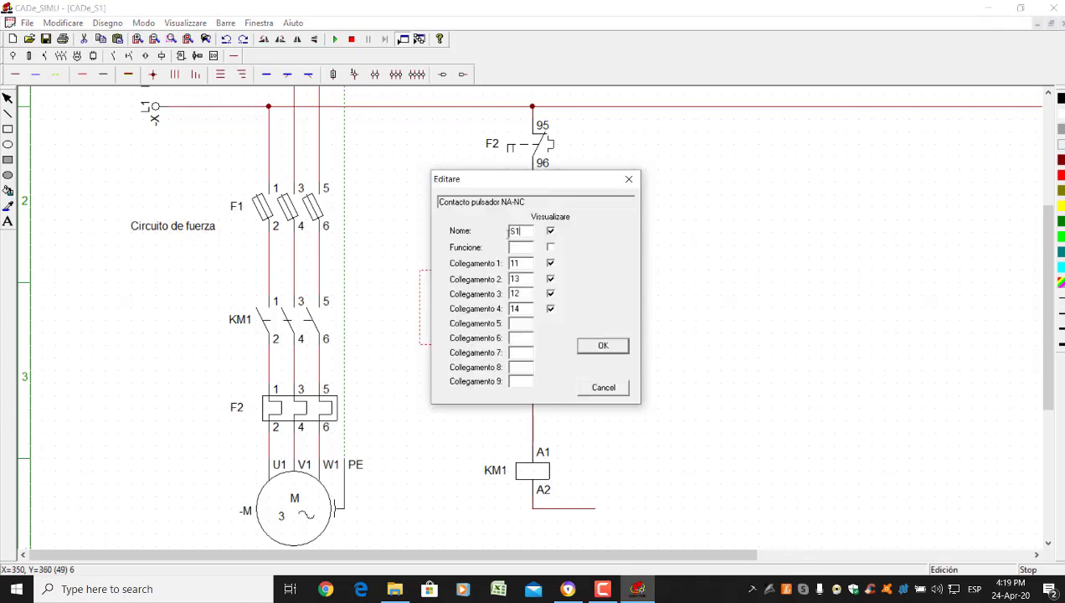
double_click(512, 230)
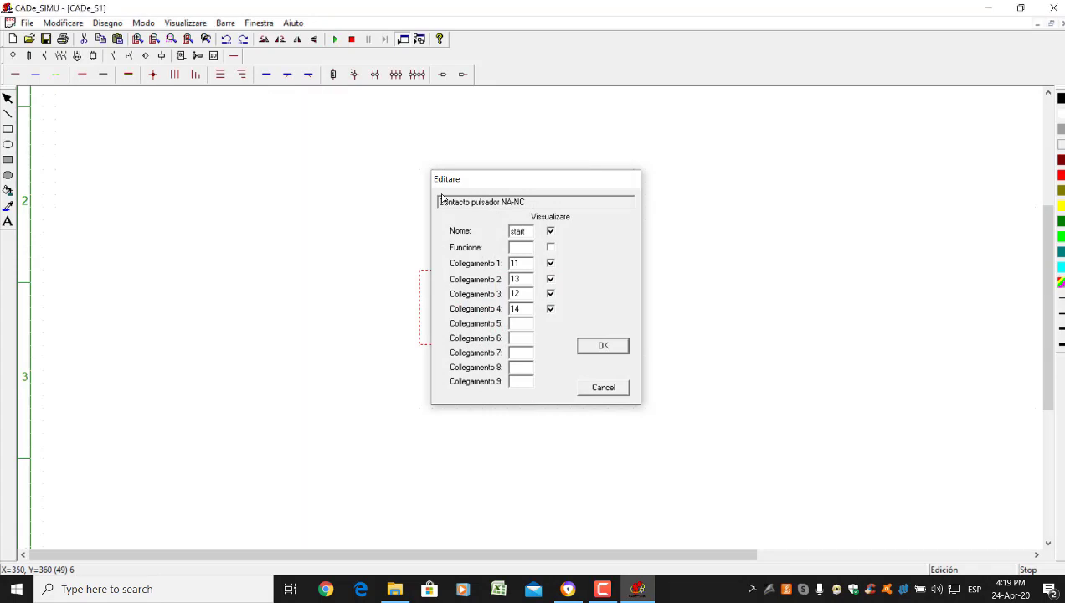
key("Return")
Rename the normally closed pushbutton S0 to 'stop'
double_click(489, 222)
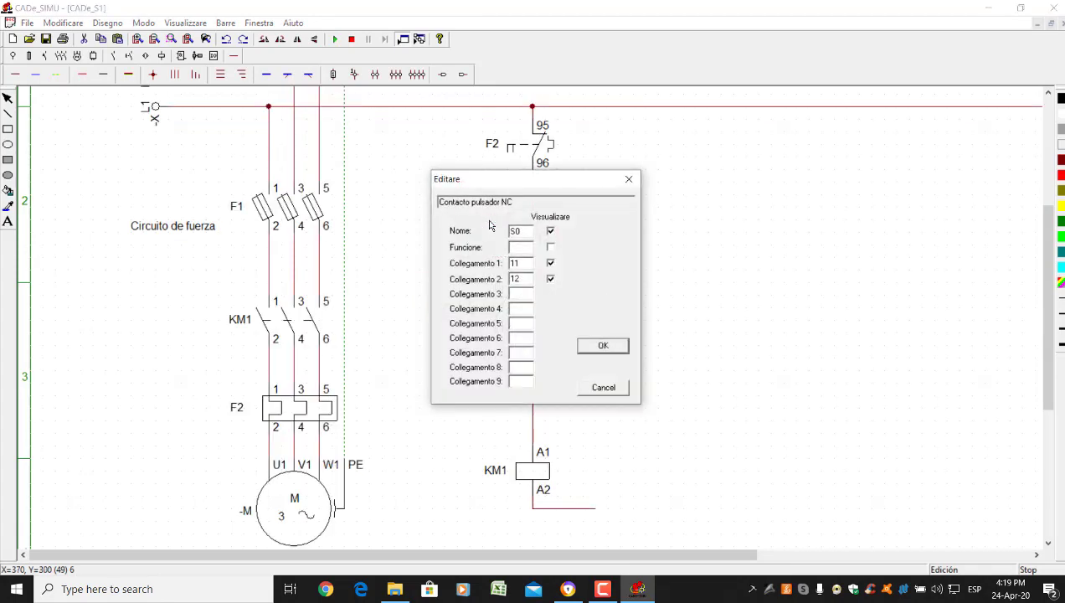
double_click(523, 232)
type("stop")
key("Return")
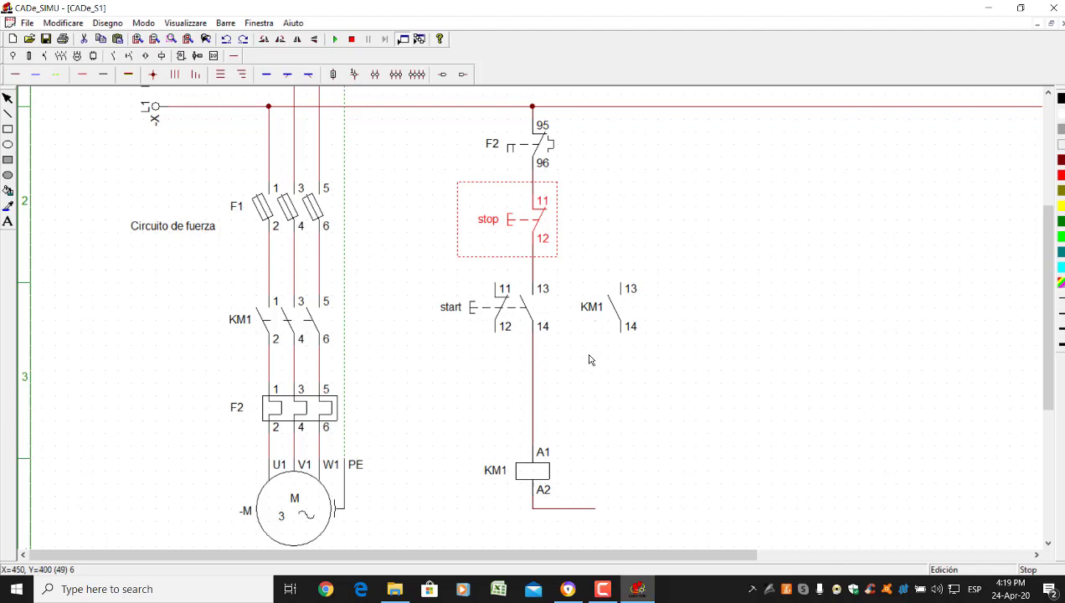
Wire KM1 terminal 13 to the line above start and terminal 14 to the line below start
left_click(678, 313)
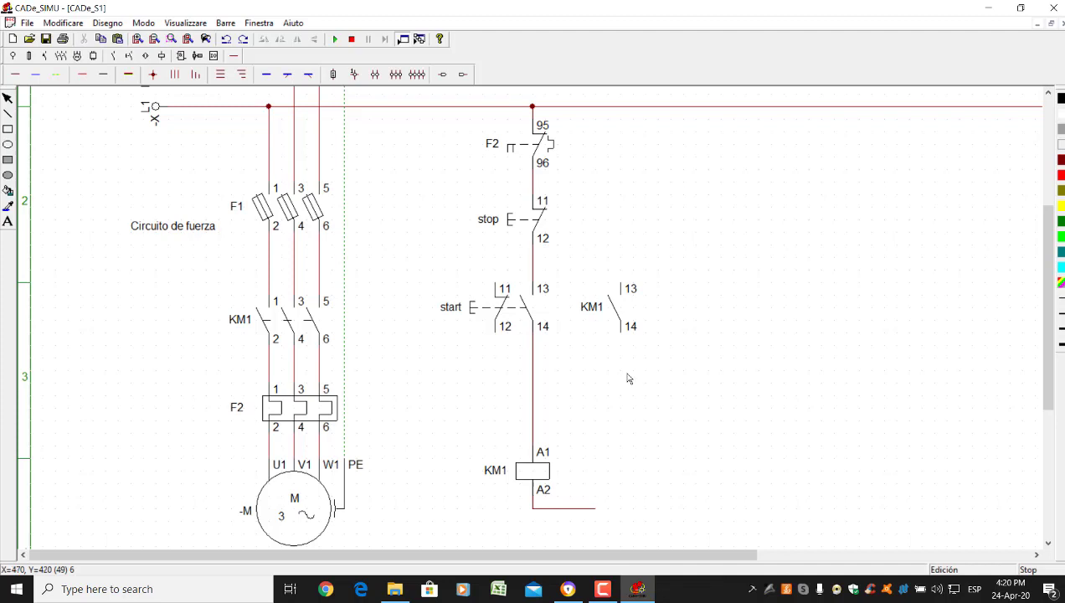
left_click(614, 309)
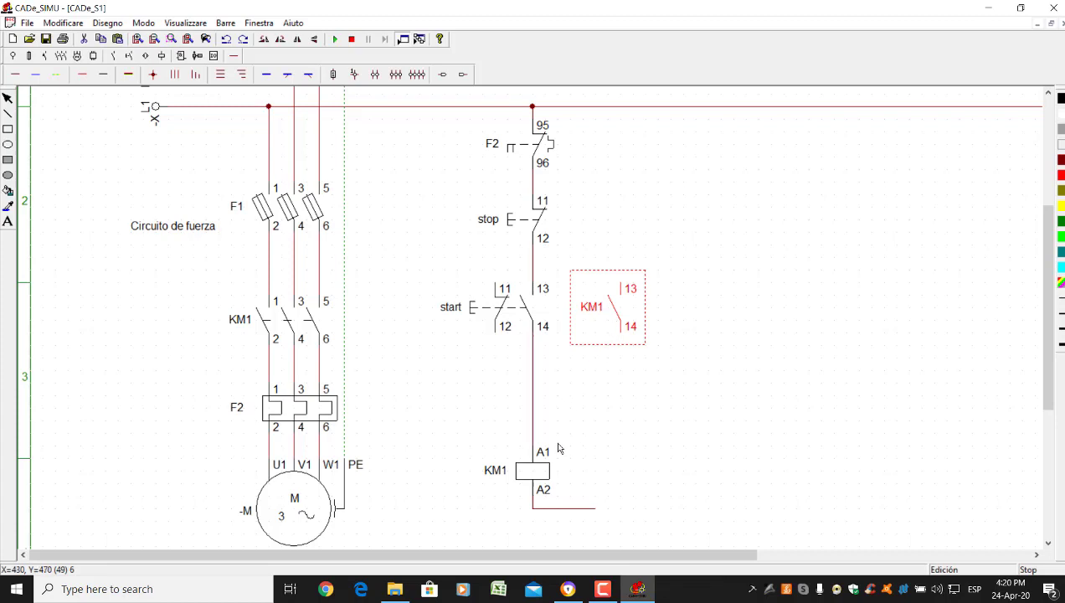
left_click(537, 477)
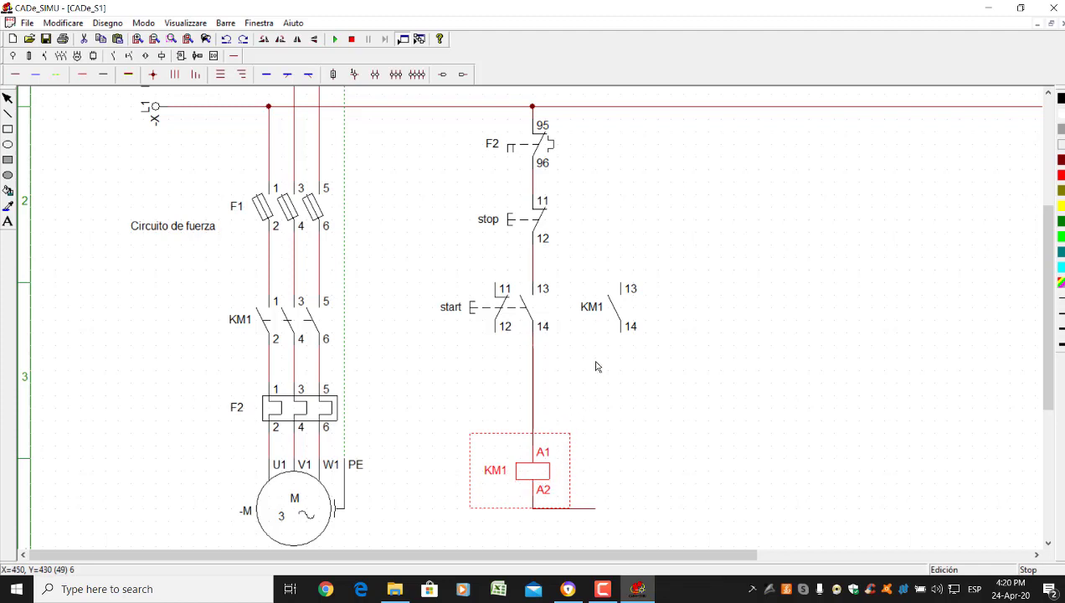
left_click(645, 431)
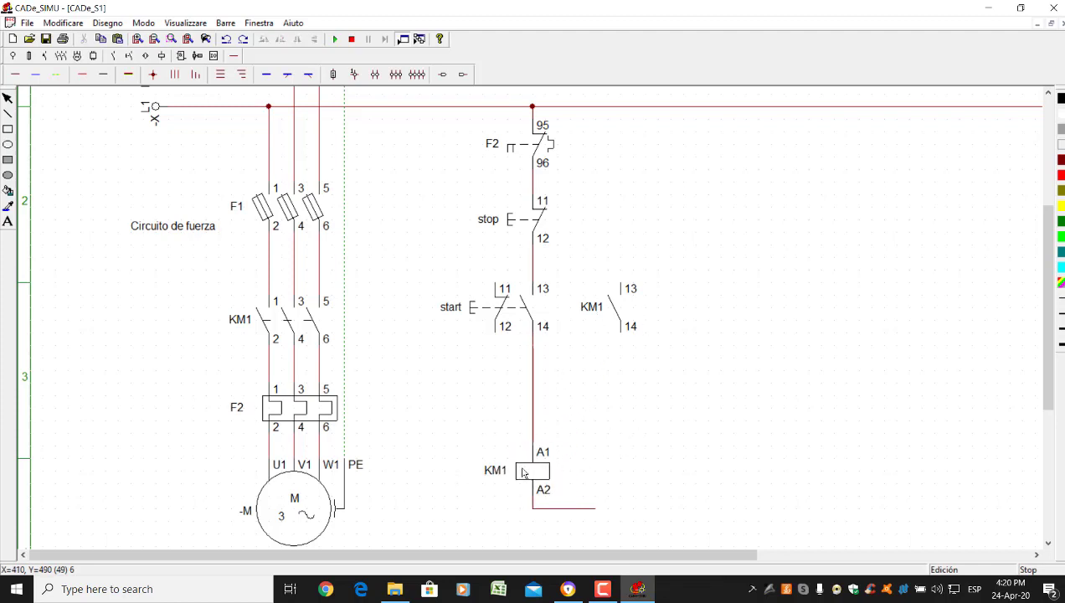
left_click(621, 310)
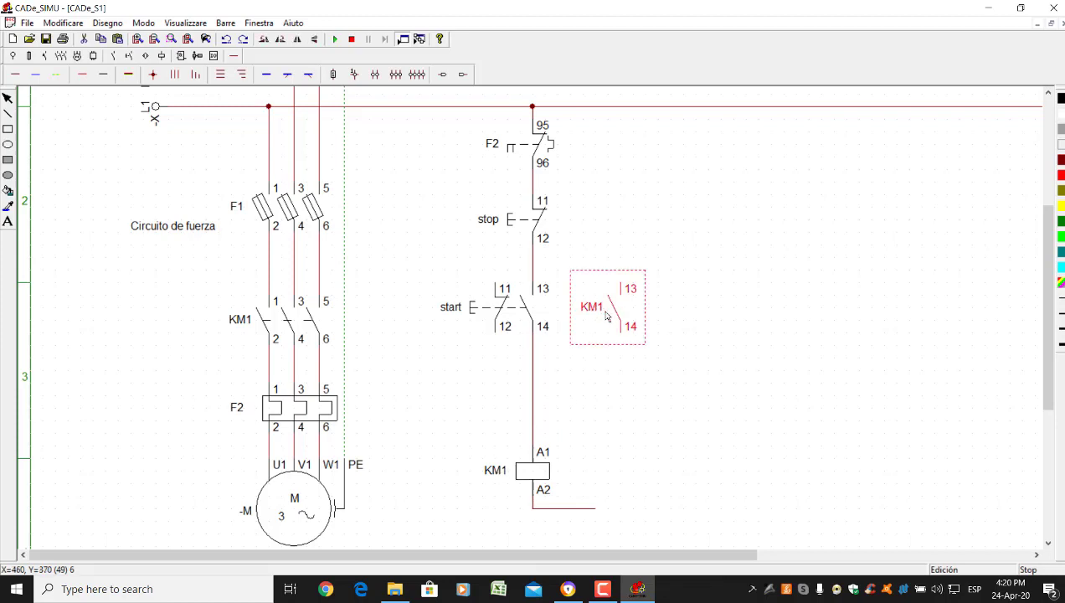
left_click(614, 393)
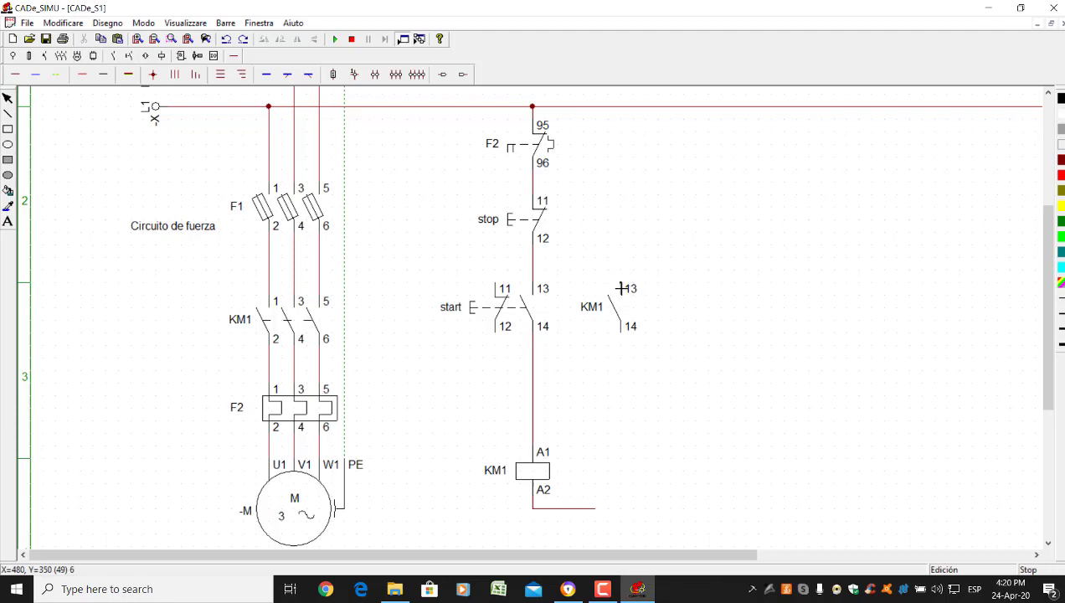
left_click_drag(621, 288, 620, 246)
left_click_drag(546, 256, 533, 257)
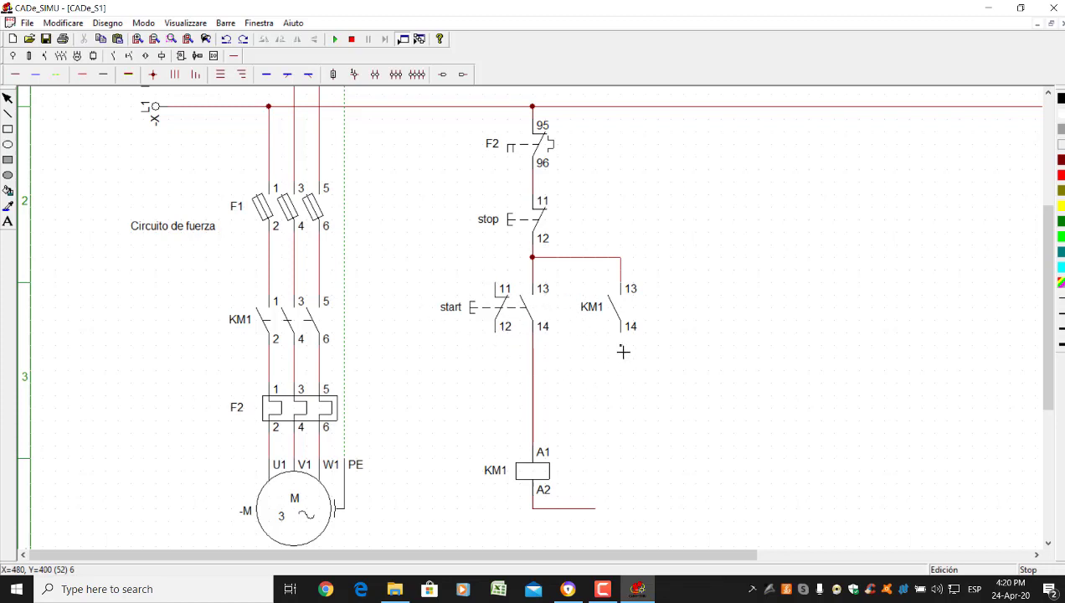
mouse_move(626, 342)
left_mouse_down()
mouse_move(617, 372)
mouse_move(534, 372)
left_mouse_up()
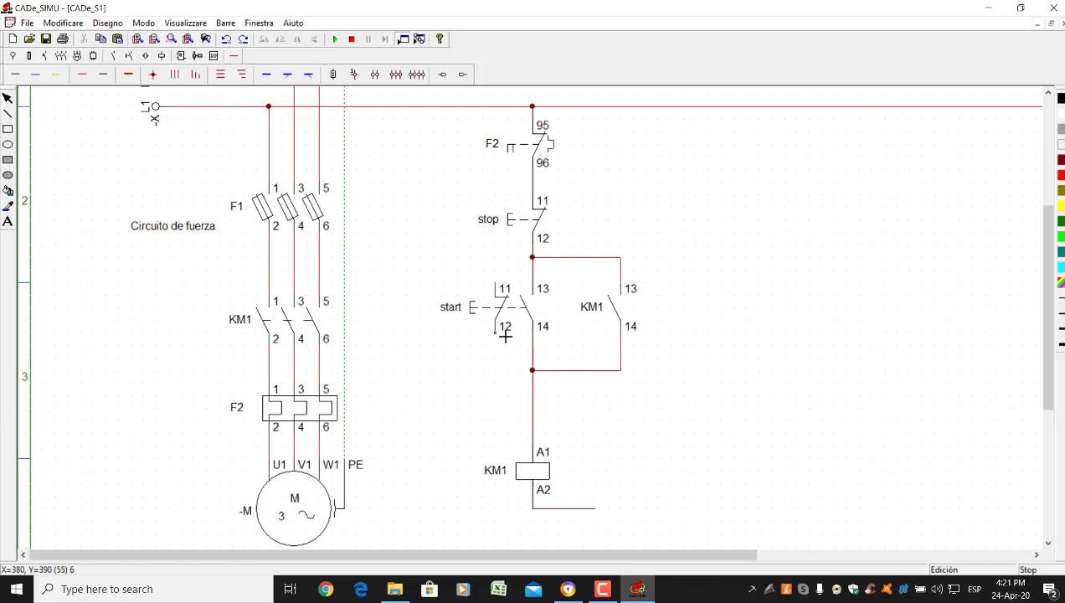
Replace the wire below the KM1 coil with a new wire running right from A2
left_click(602, 508)
key("Delete")
mouse_move(532, 508)
left_mouse_down()
mouse_move(753, 507)
mouse_move(736, 455)
mouse_move(734, 332)
mouse_move(686, 187)
mouse_move(699, 150)
mouse_move(710, 150)
left_mouse_up()
scroll(711, 229, "up", 1)
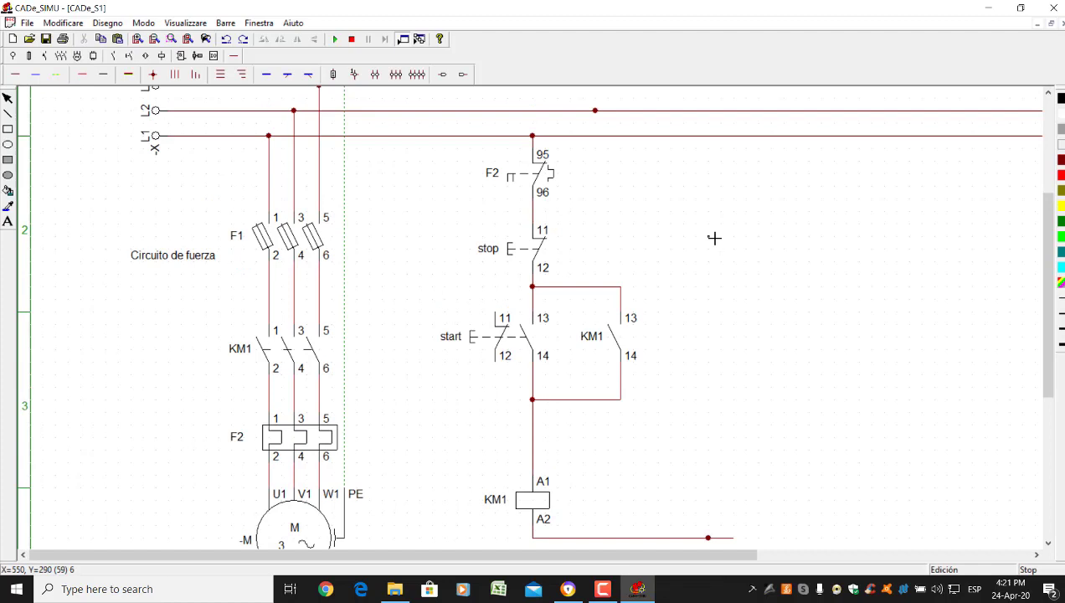
scroll(725, 318, "down", 1)
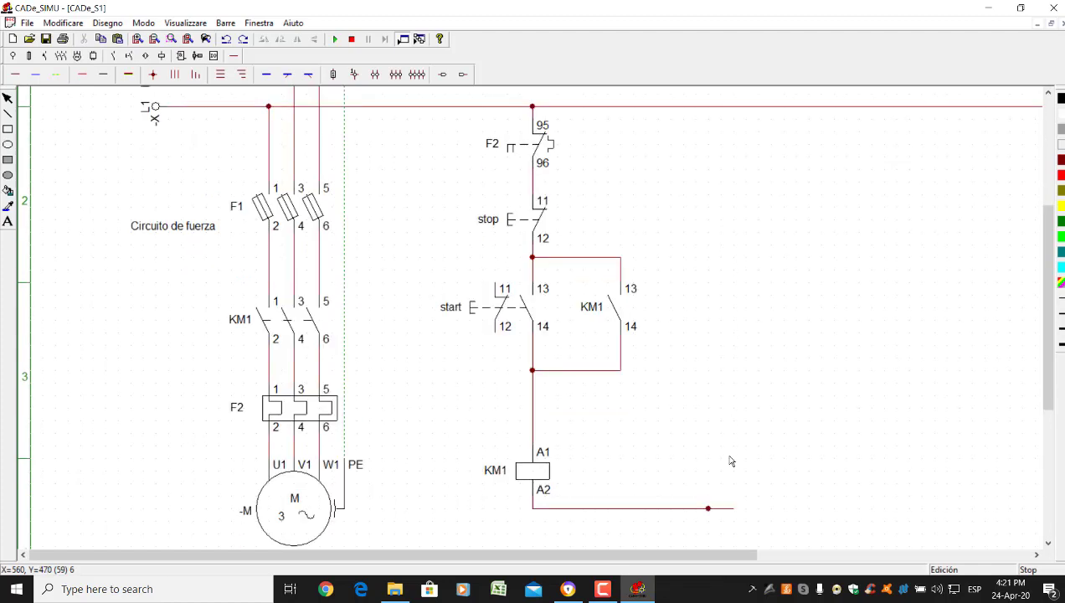
Remove the dangling wires leaving coil KM1's A2 terminal
left_click(727, 514)
left_click(726, 514)
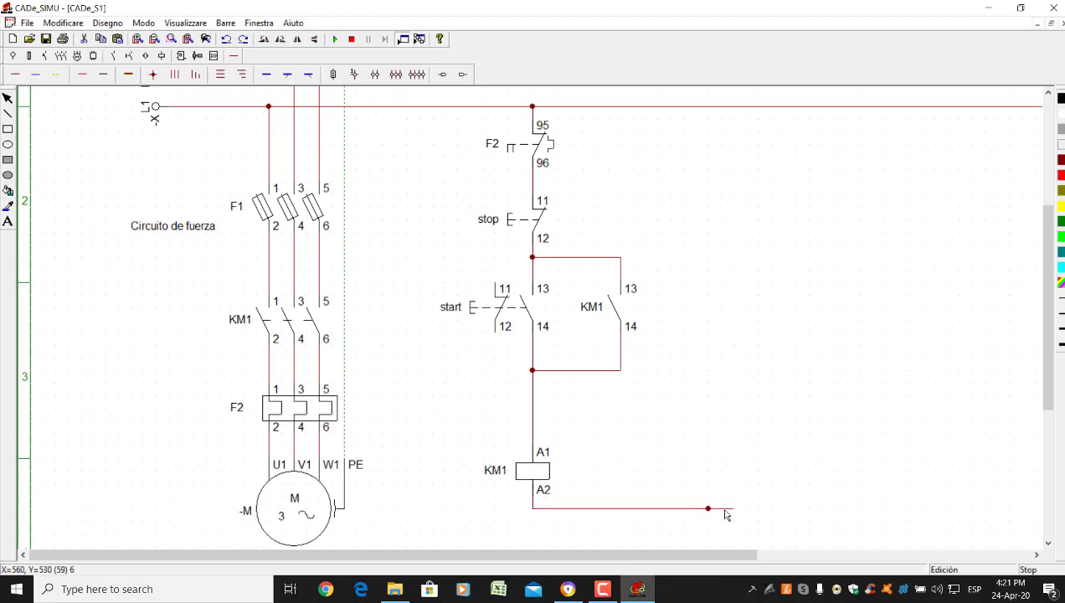
key("Delete")
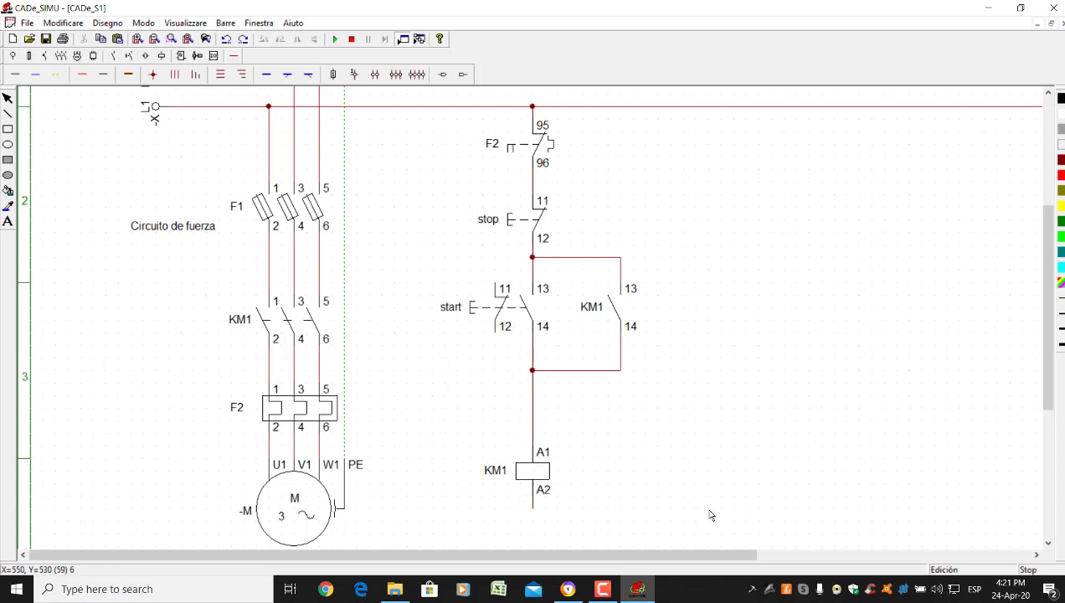
scroll(204, 277, "up", 1)
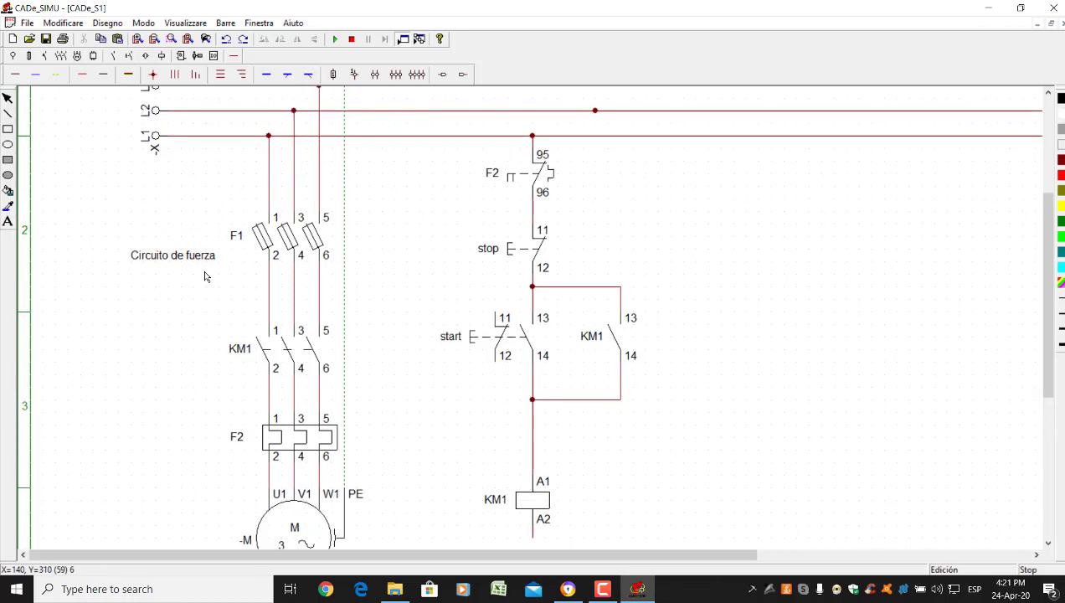
left_click(15, 74)
left_click_drag(536, 541, 752, 541)
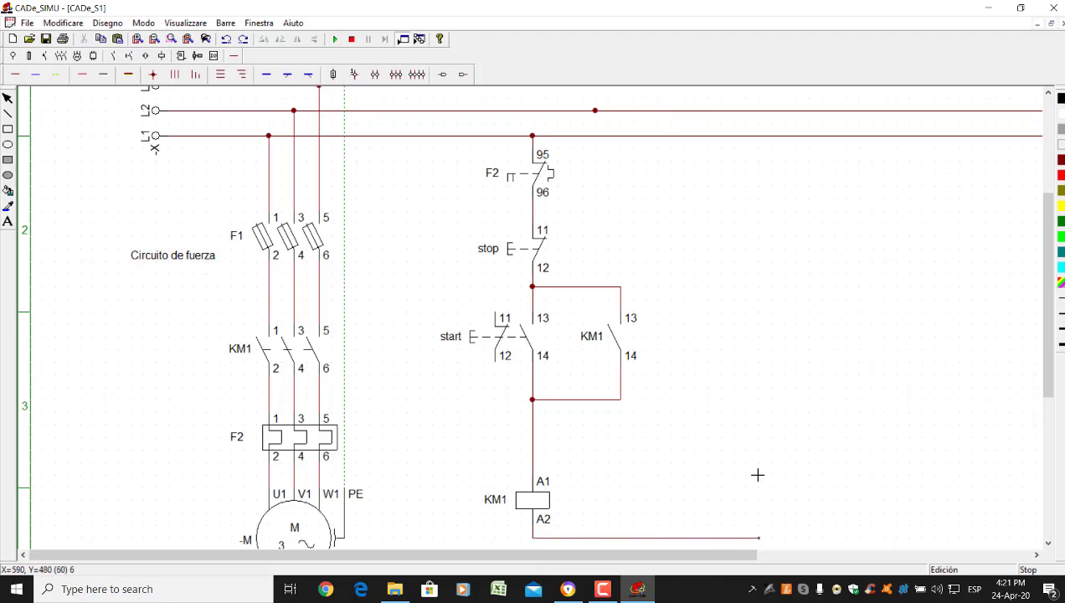
left_click_drag(733, 153, 702, 537)
left_click(721, 542)
key("Delete")
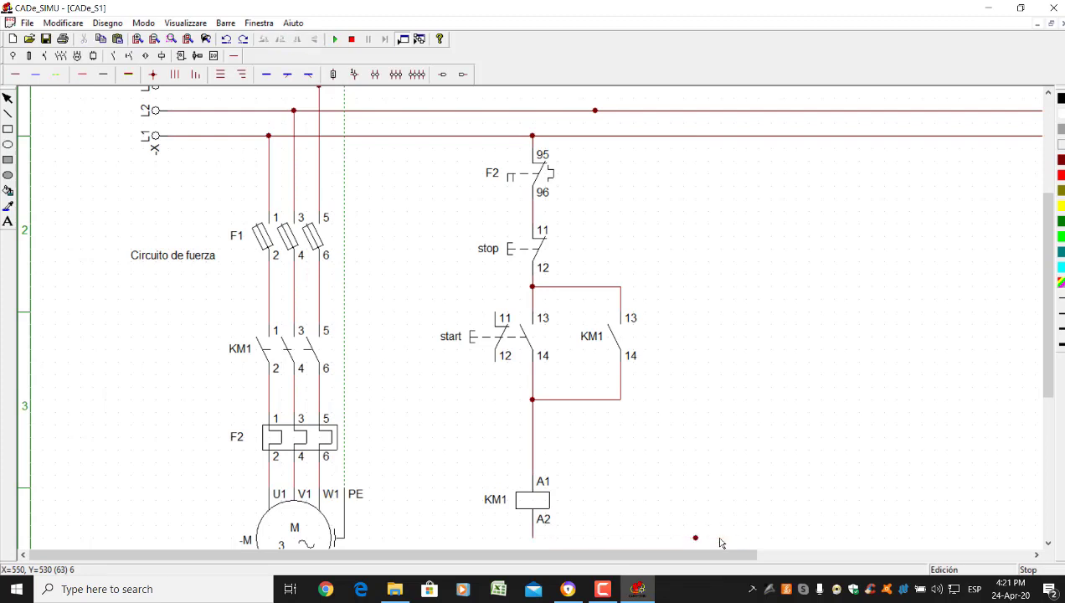
Run a wire from the L2 line down and over to coil KM1's A2 terminal
left_click(17, 74)
left_click_drag(683, 111, 688, 539)
scroll(699, 465, "down", 1)
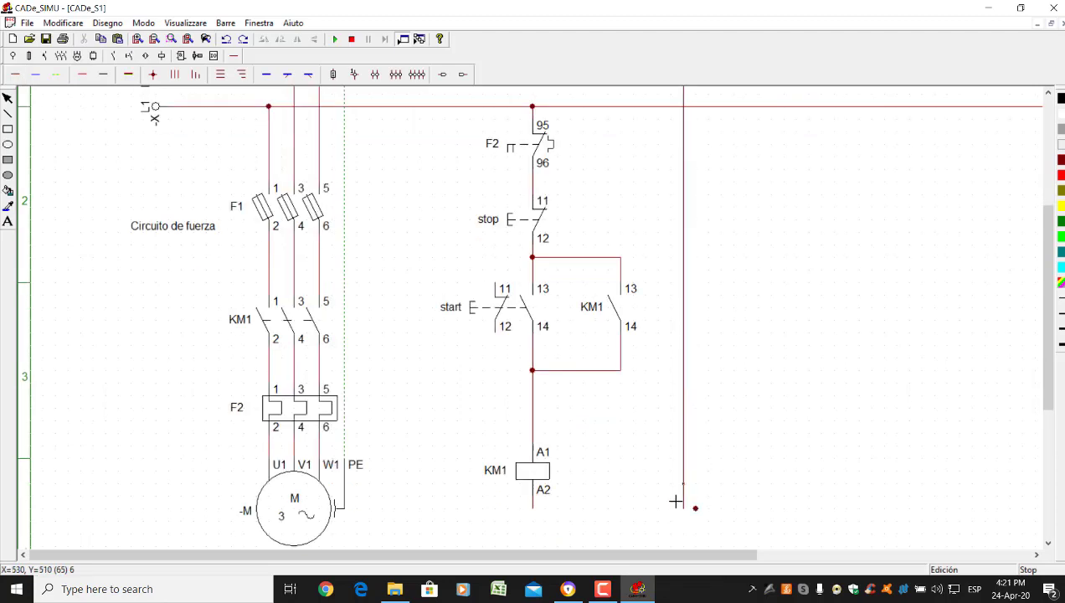
left_click_drag(620, 502, 539, 519)
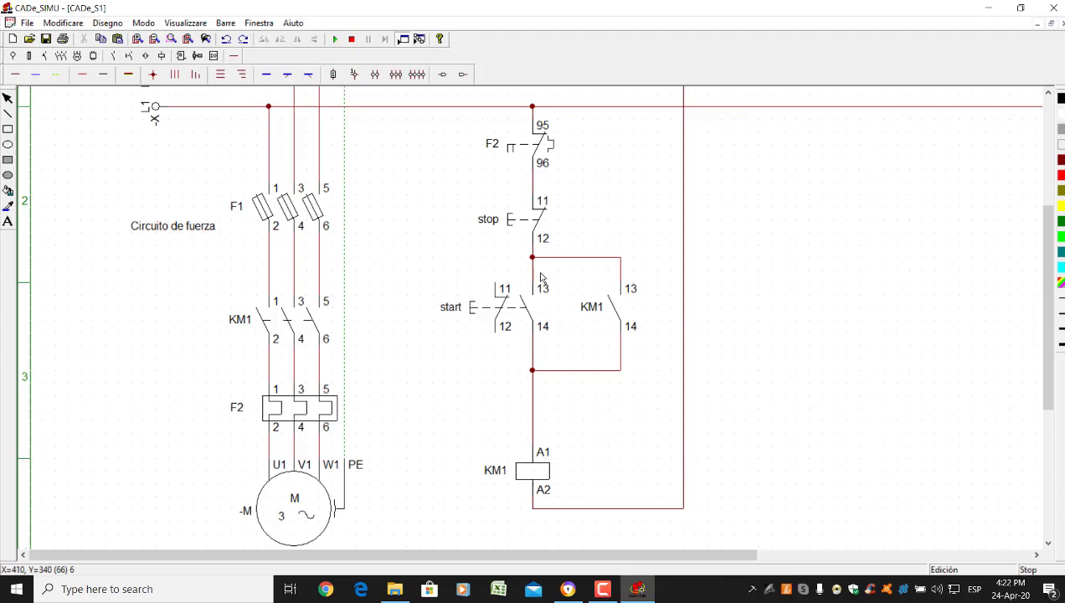
scroll(628, 247, "up", 1)
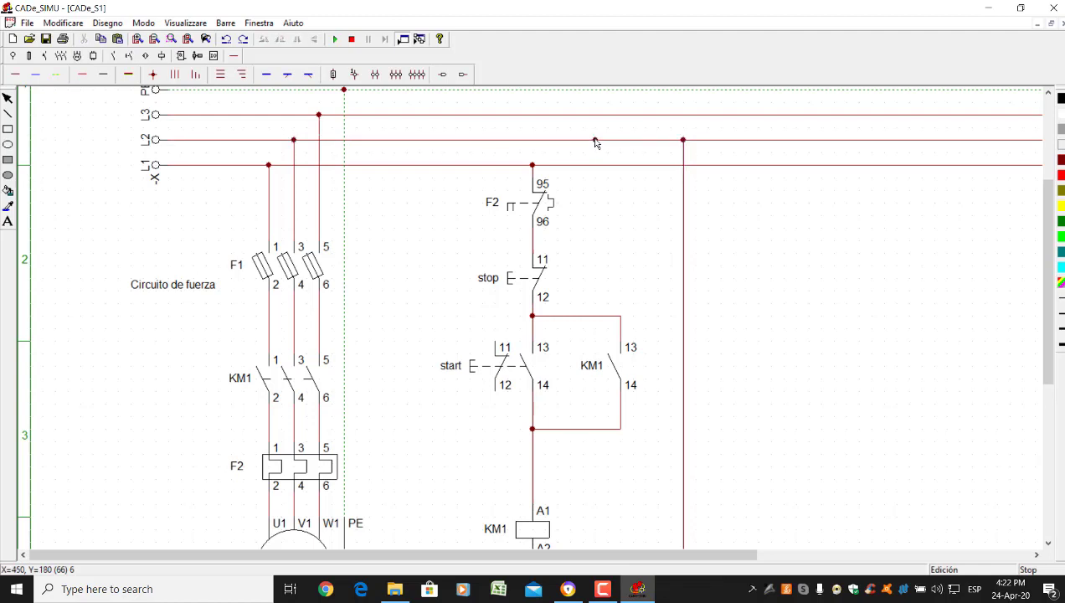
Pull the stray junction off the L2 line and delete it
left_click(594, 141)
left_click_drag(596, 147, 784, 264)
key("Delete")
scroll(331, 261, "down", 1)
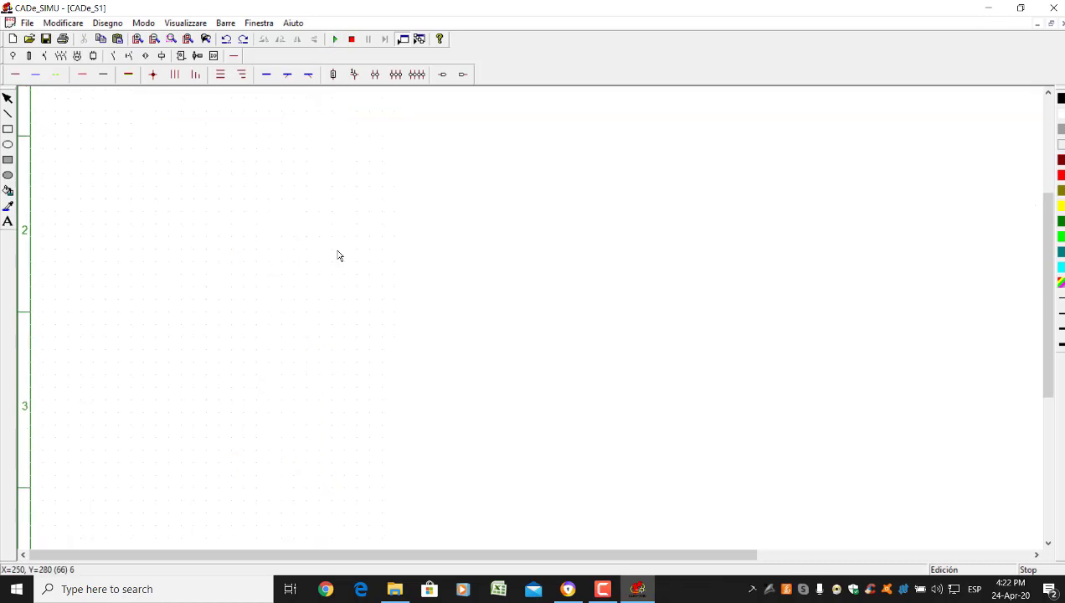
scroll(536, 219, "down", 1)
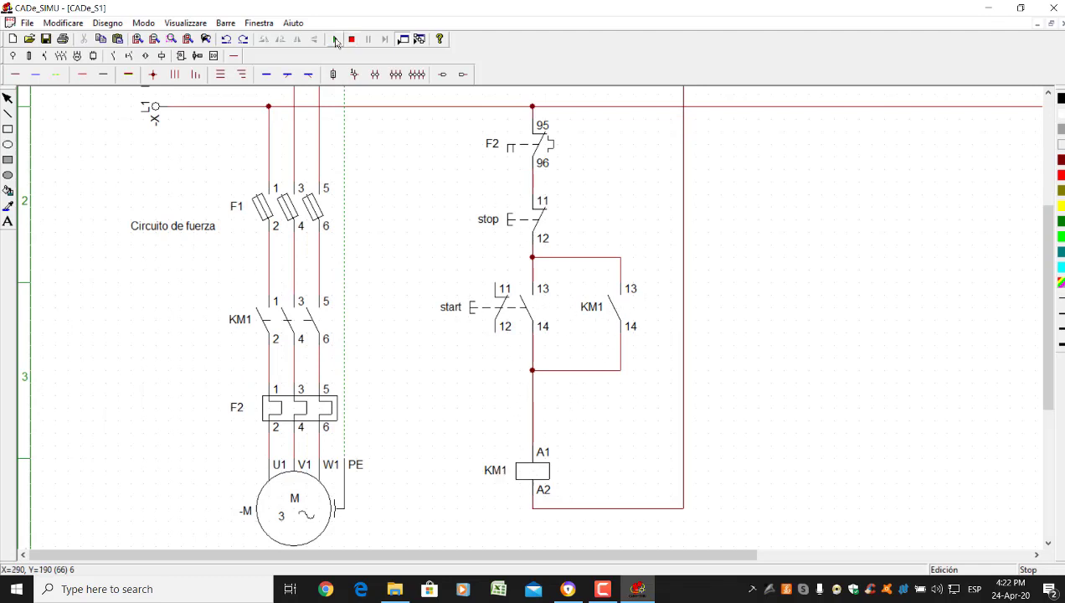
Start the simulation, close the F1 fuses and press start to run the motor
left_click(335, 38)
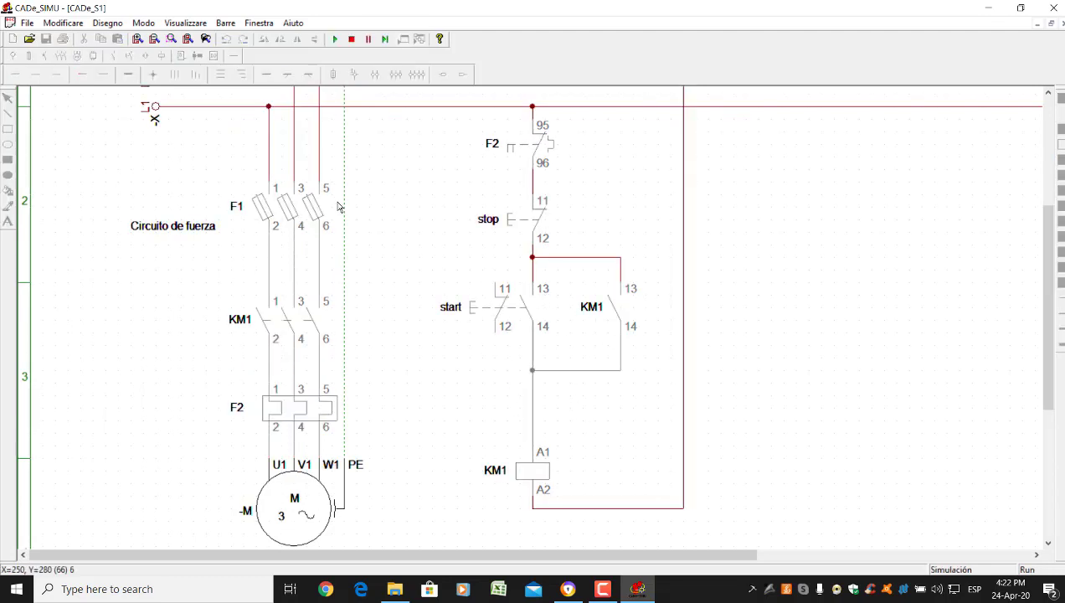
left_click(289, 207)
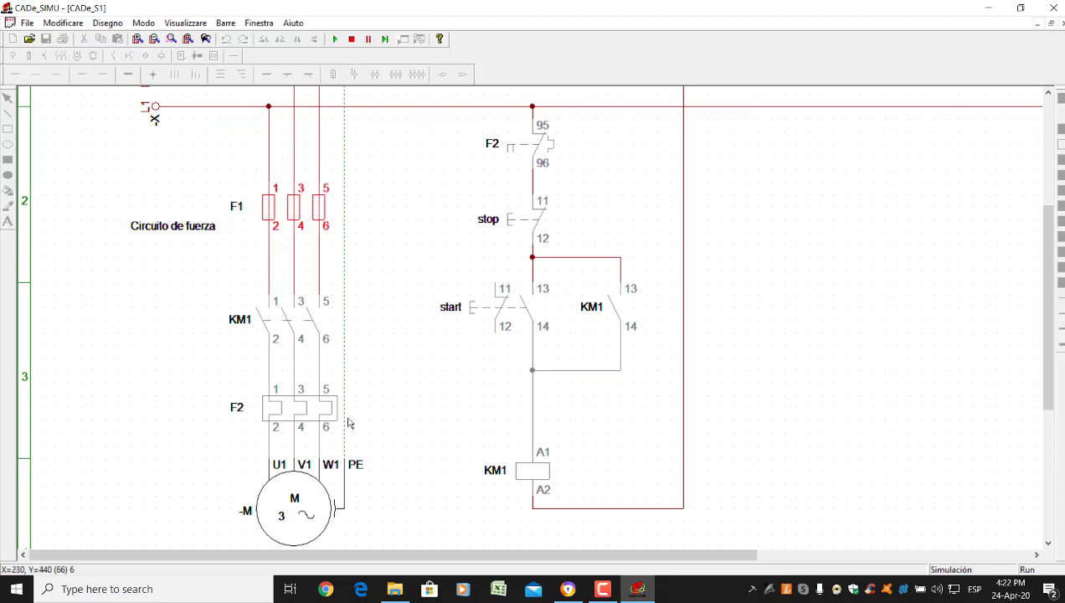
left_click(479, 311)
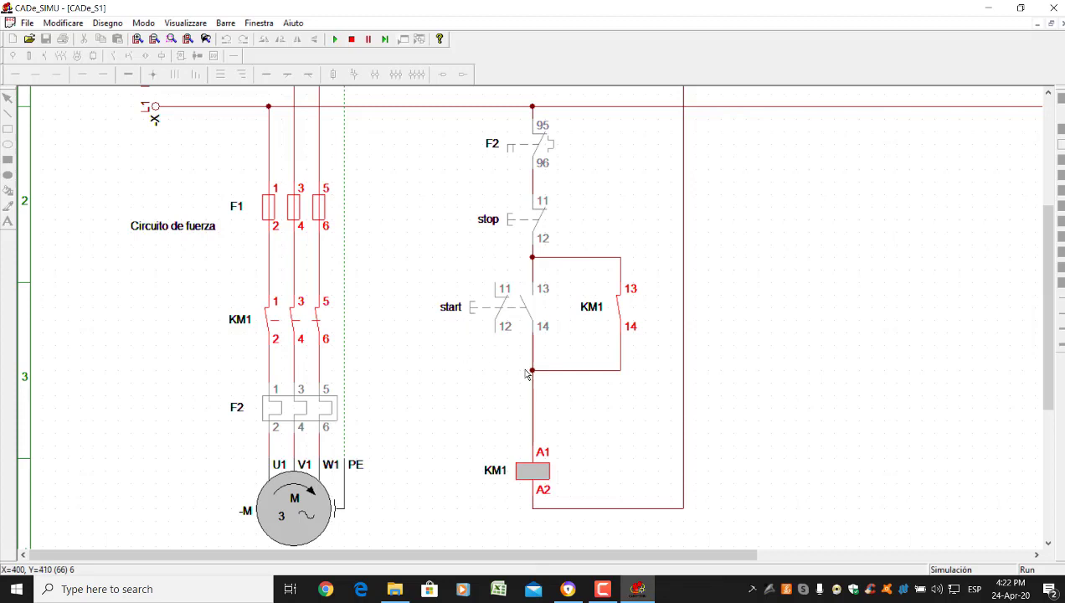
left_click(499, 299)
left_click(502, 303)
left_click(508, 309)
Trip and reset F2, restart the motor with start, then stop the simulation
left_click(308, 413)
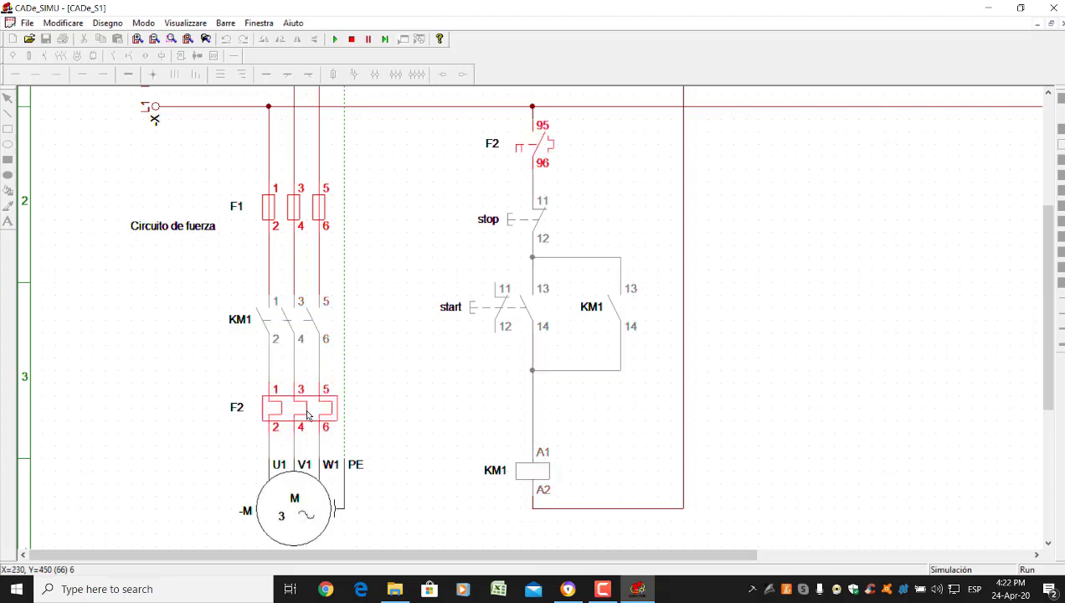
left_click(308, 413)
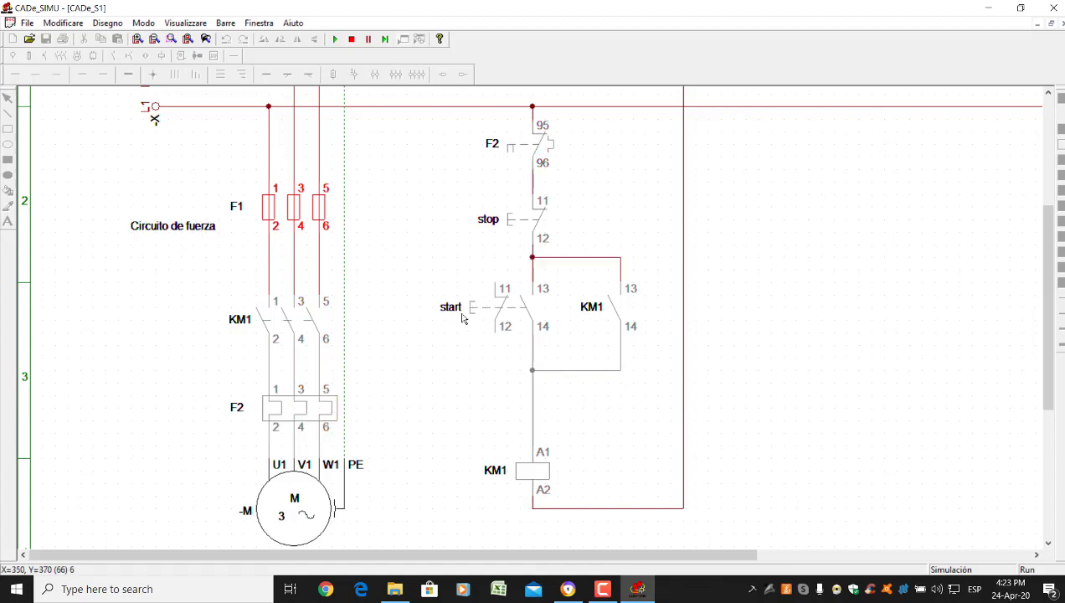
left_click(491, 306)
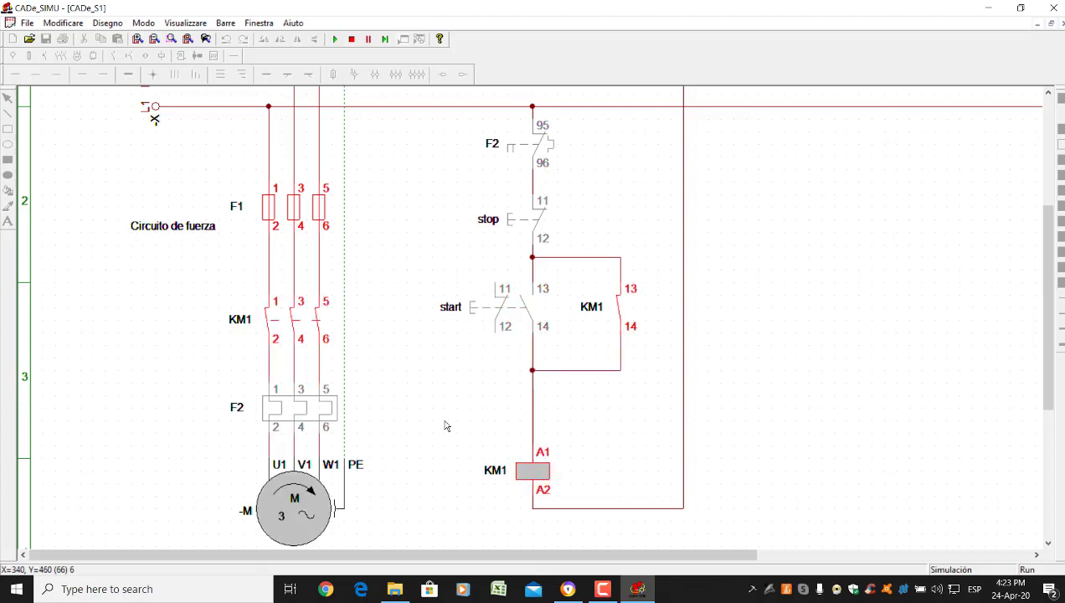
left_click(351, 40)
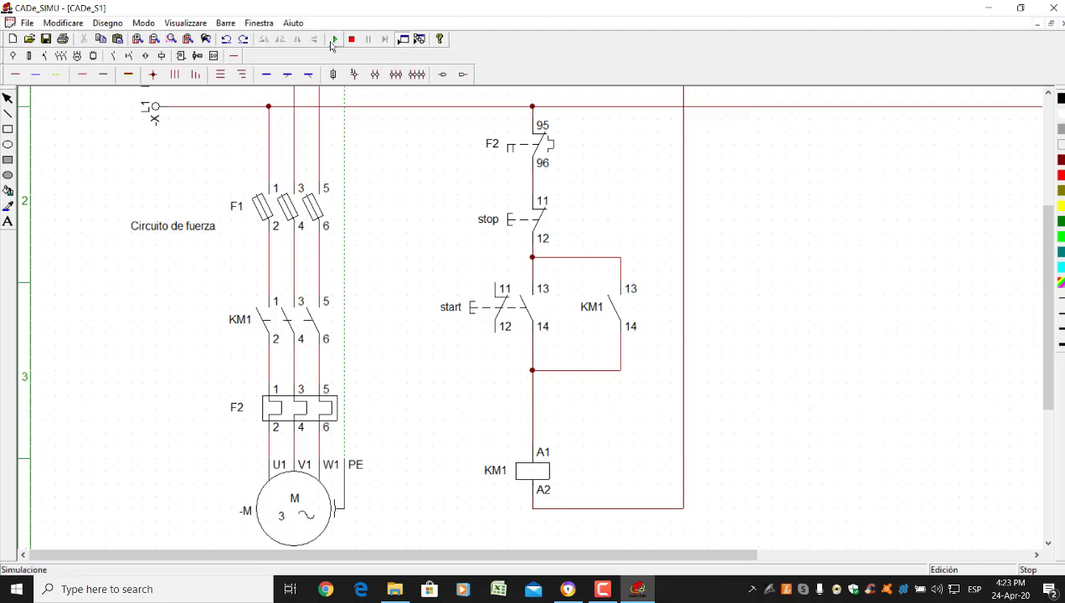
Start, stop and start the simulation again
left_click(335, 40)
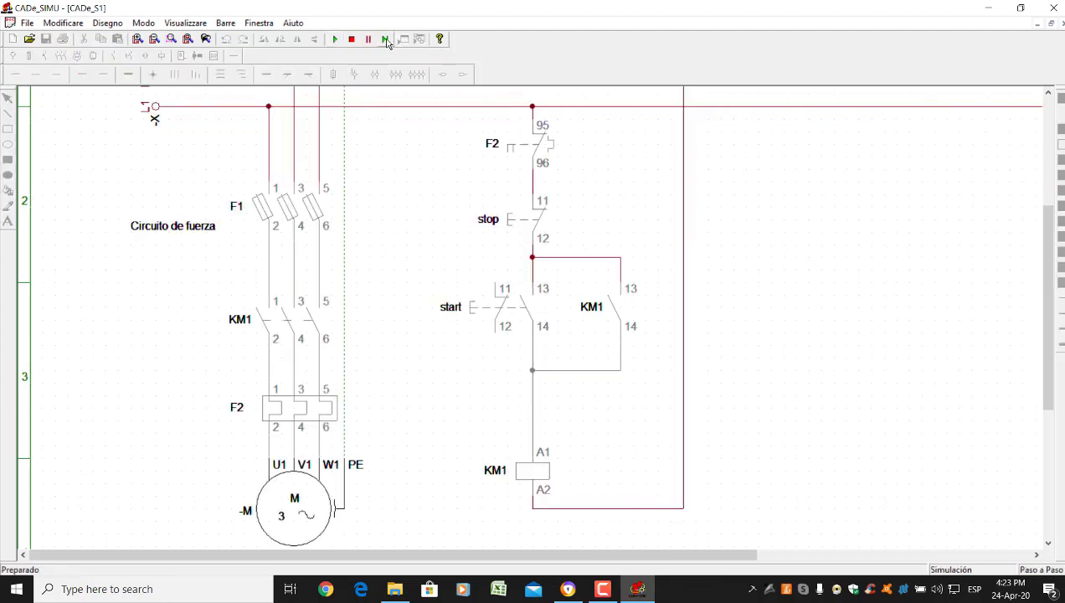
left_click(351, 40)
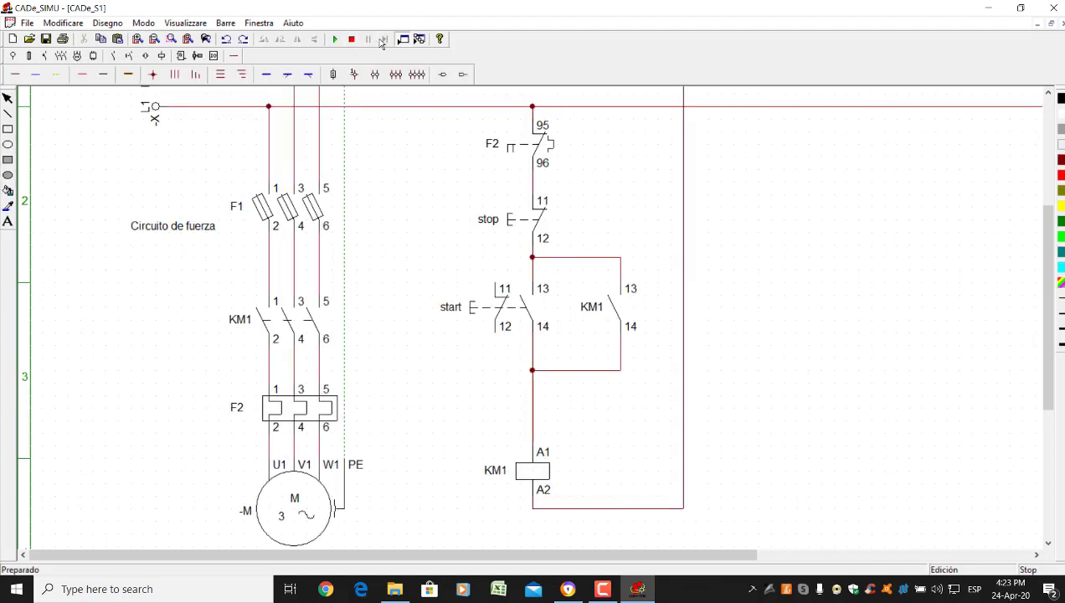
left_click(335, 39)
In step-by-step mode, close F1, advance a step and press start, then resume normal running
left_click(384, 40)
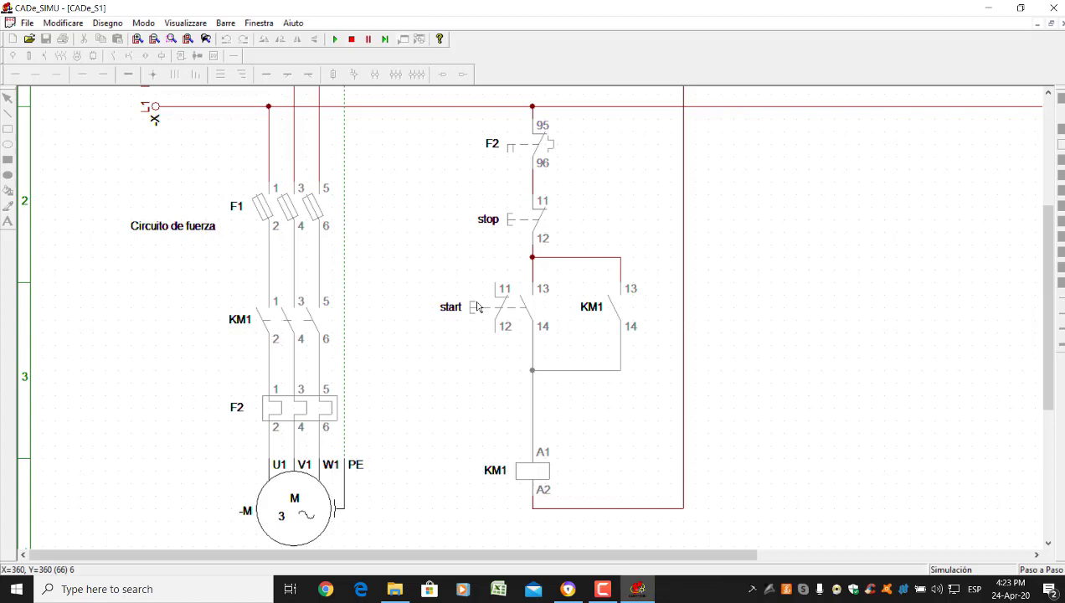
left_click(285, 205)
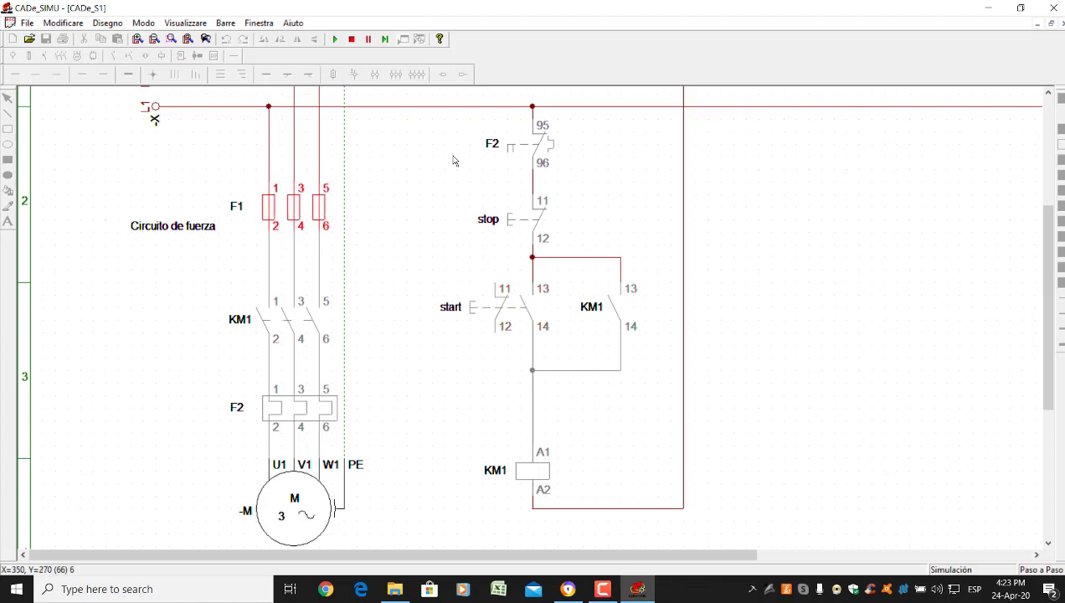
left_click(384, 40)
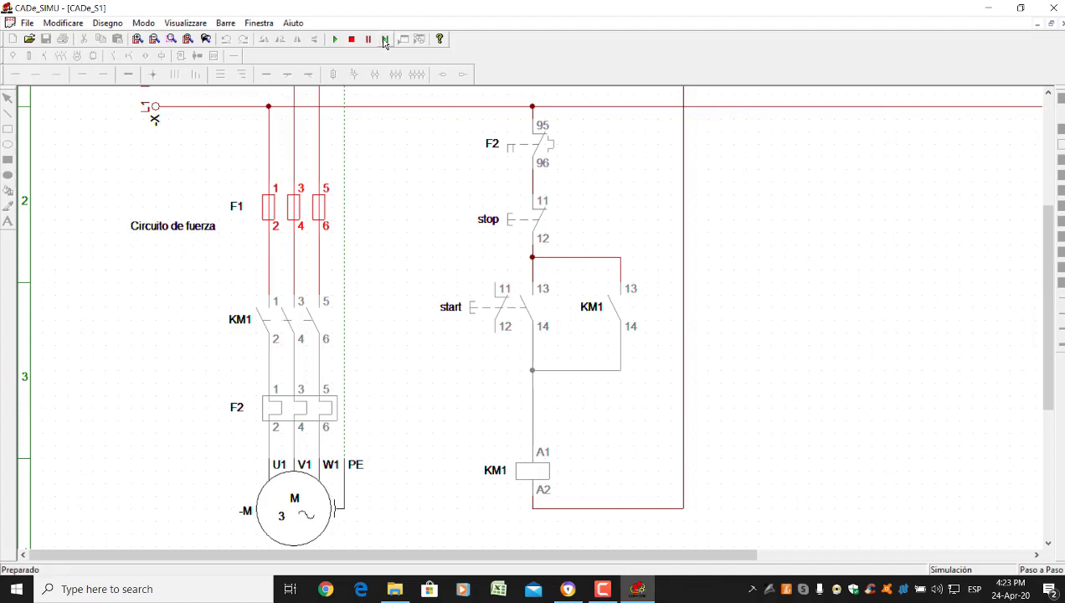
left_click(473, 306)
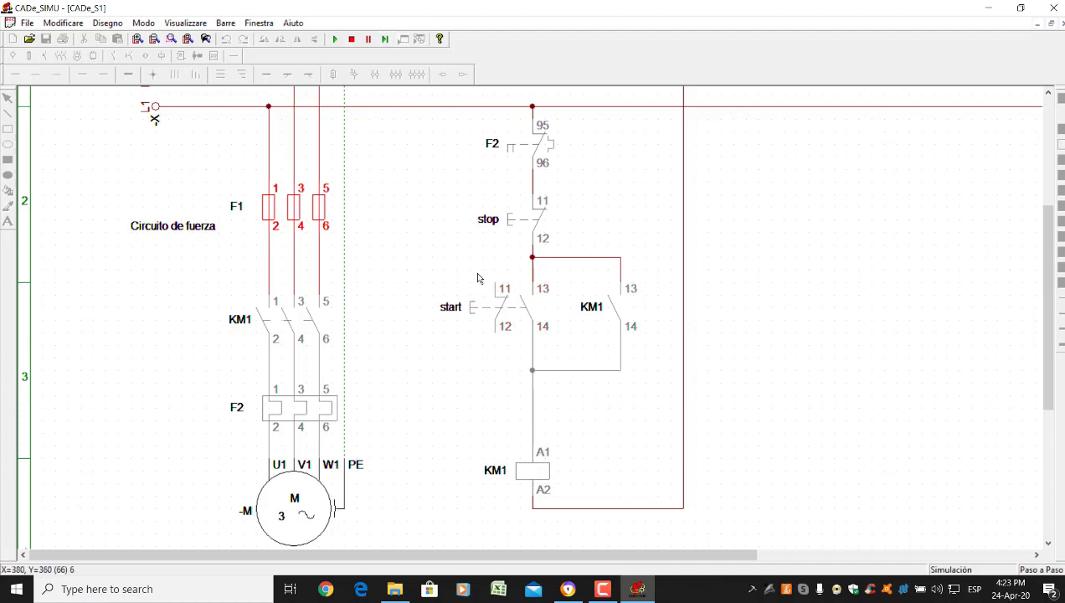
left_click(335, 39)
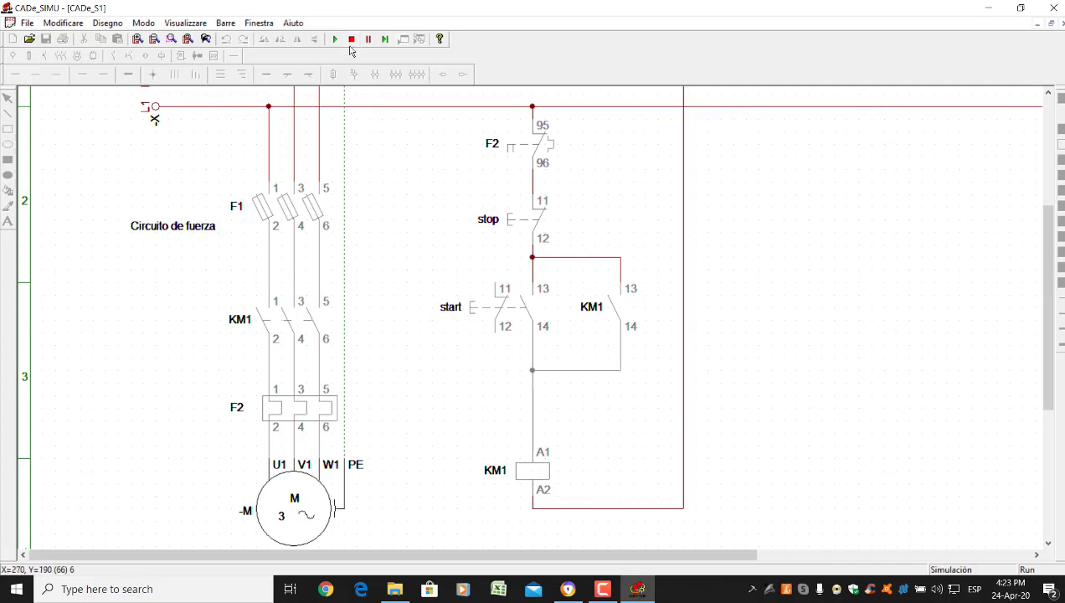
End the simulation run with the red Stop button
left_click(351, 40)
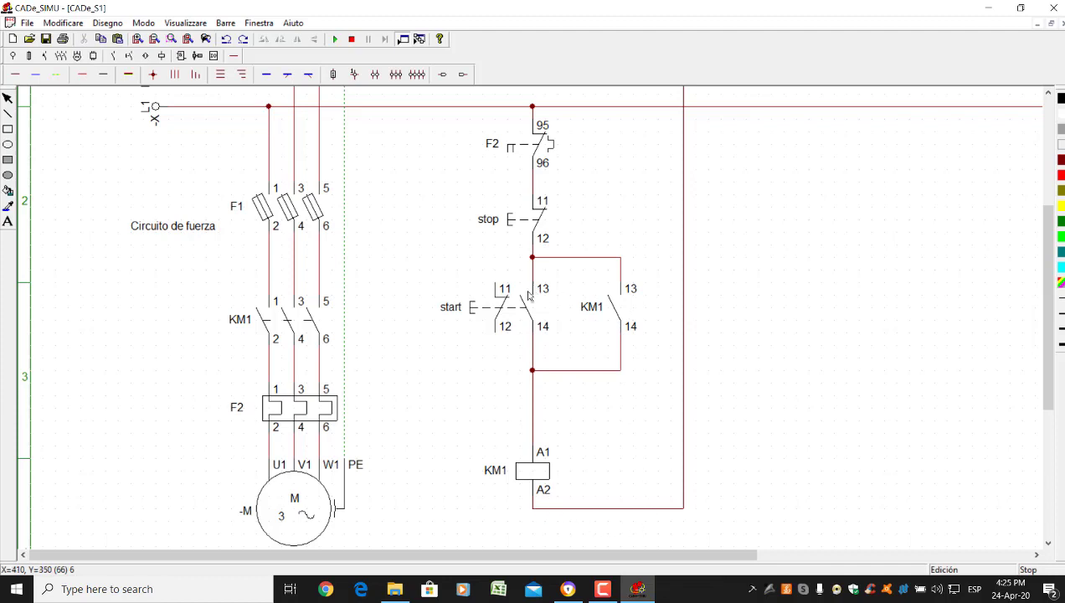
Run the simulation, energise KM1 with the start pushbutton, then drop it out with stop
left_click(336, 39)
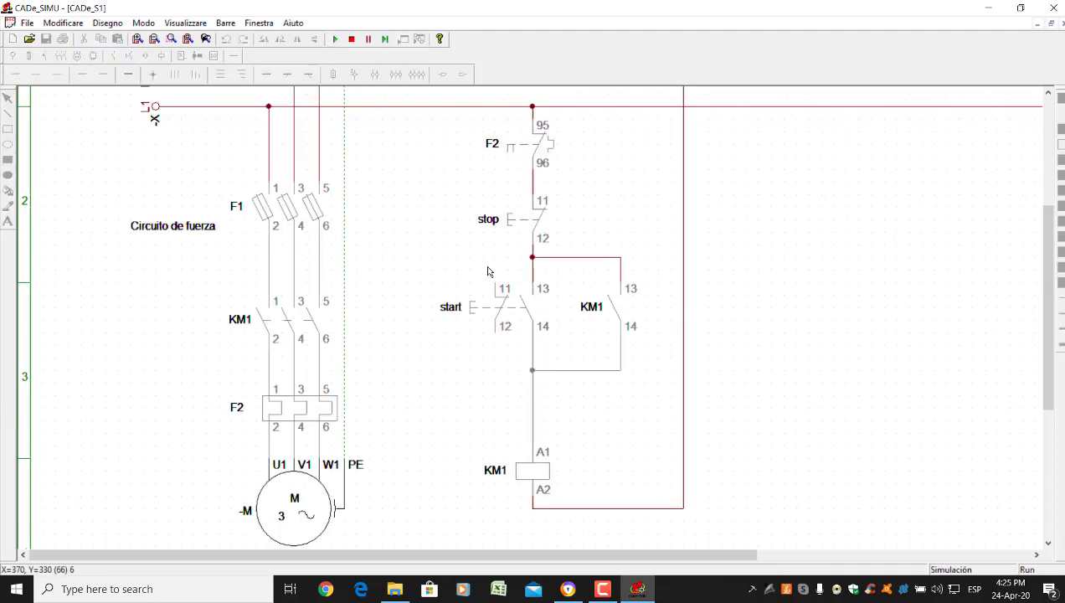
left_click(498, 308)
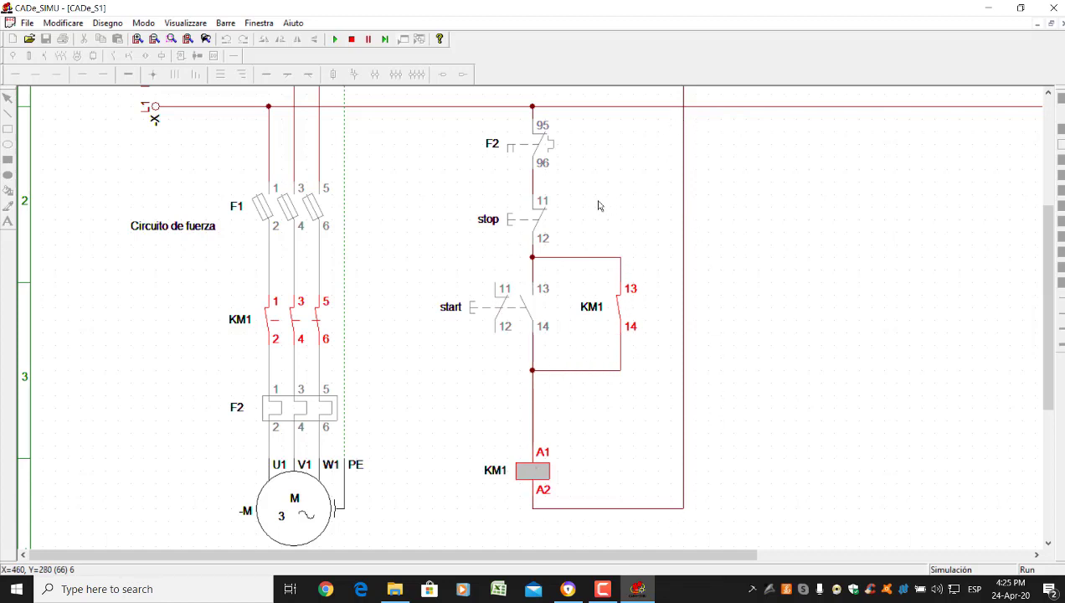
left_click(512, 224)
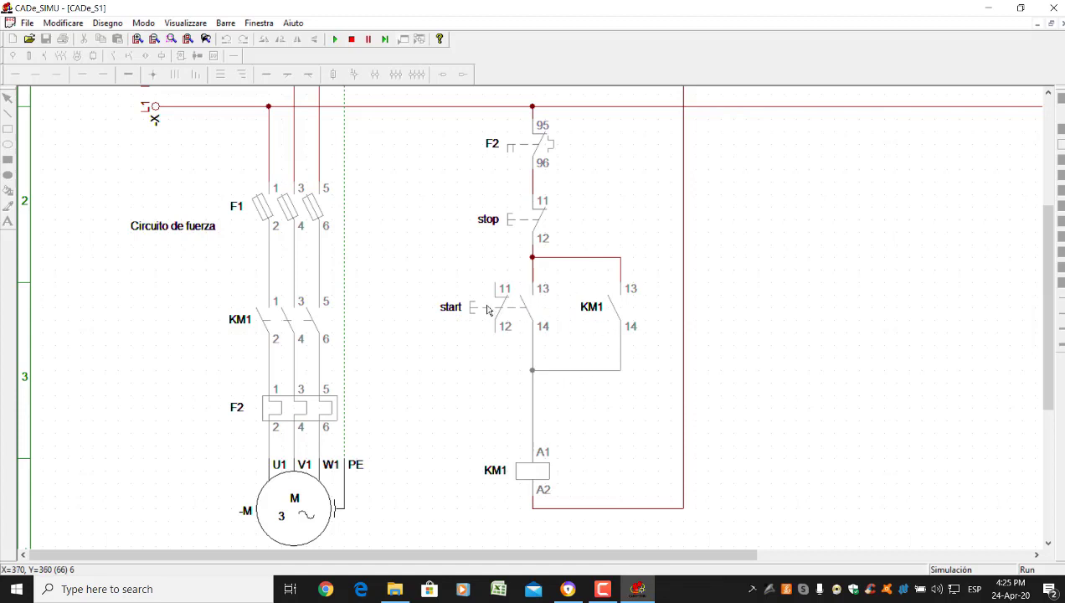
Restart the motor, pressing start repeatedly to confirm KM1 stays latched
left_click(476, 311)
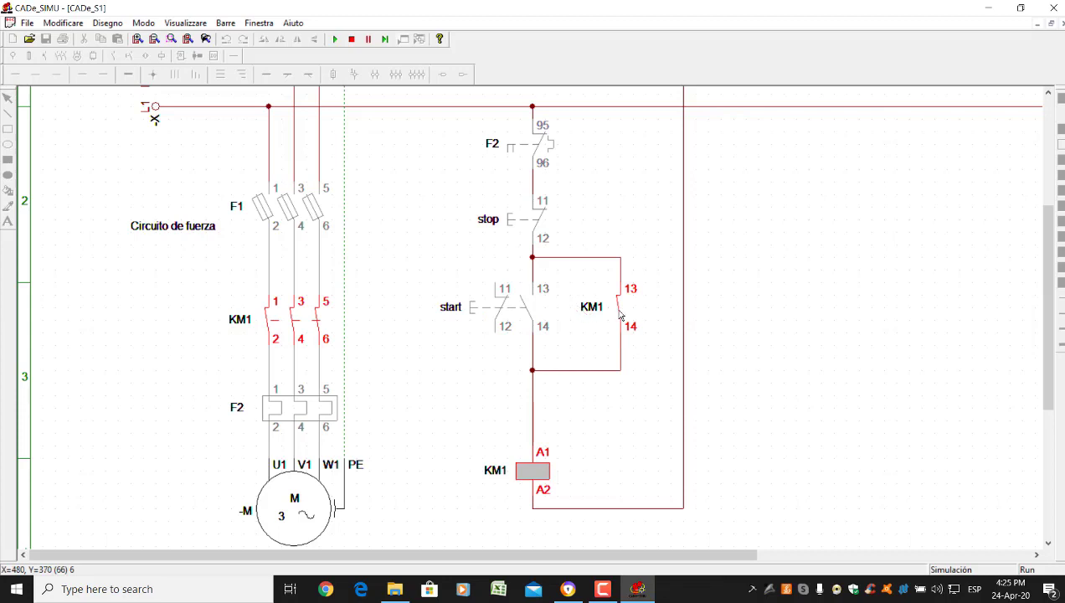
left_click(486, 314)
left_click(486, 313)
left_click(486, 314)
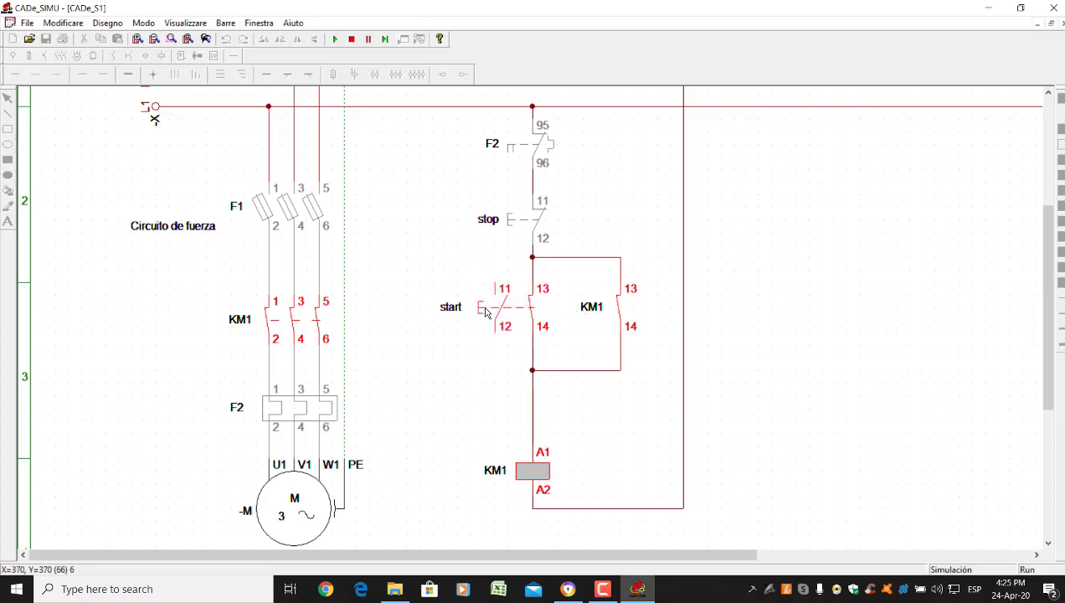
left_click(485, 313)
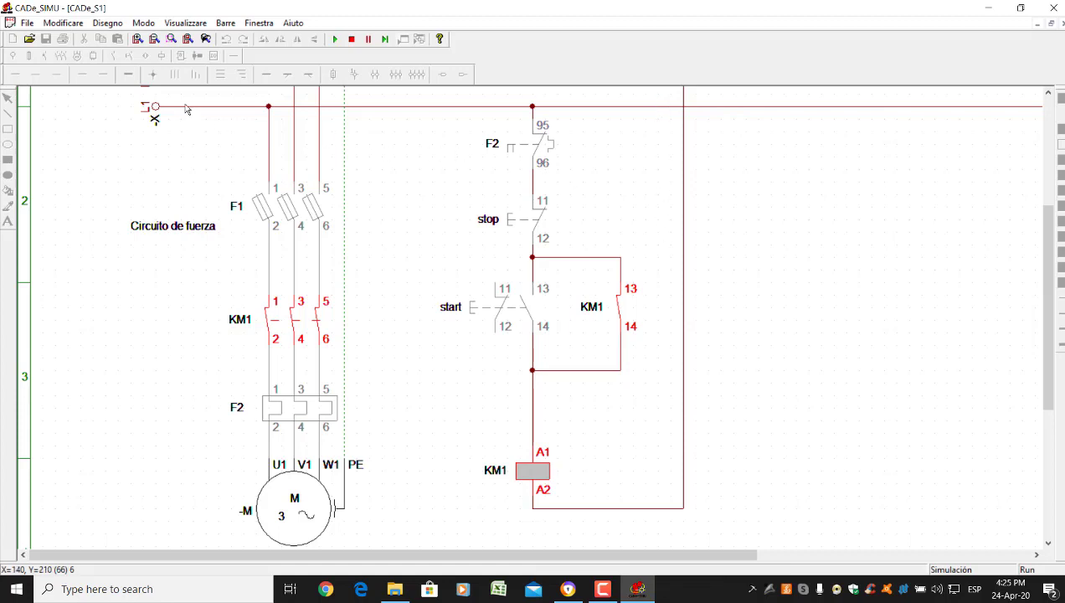
Scroll through the schematic to inspect the L1–L3 supply lines
scroll(171, 147, "up", 3)
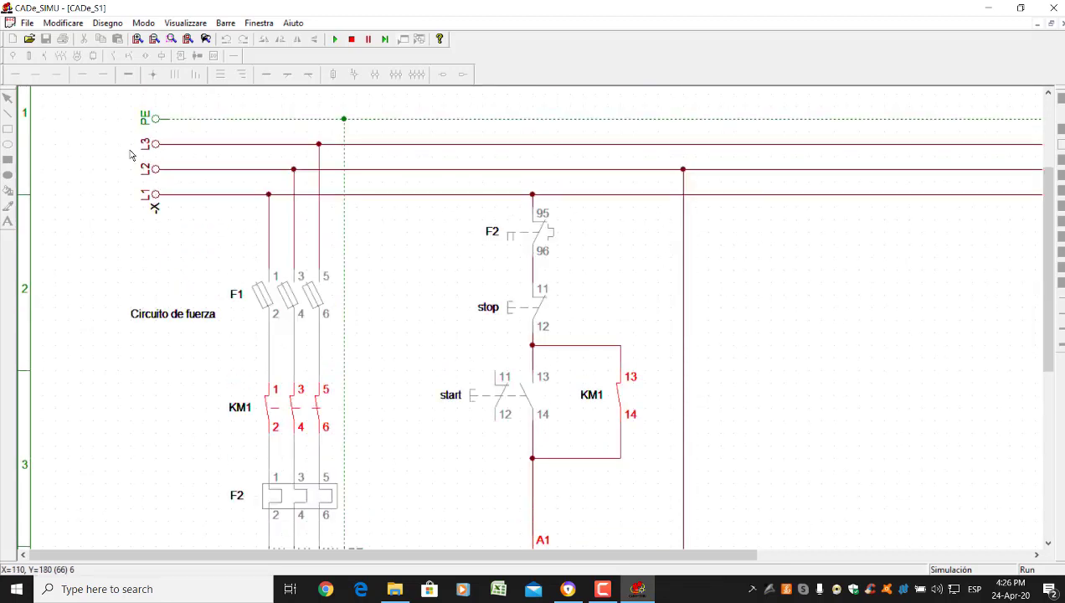
scroll(171, 196, "down", 1)
scroll(520, 434, "down", 1)
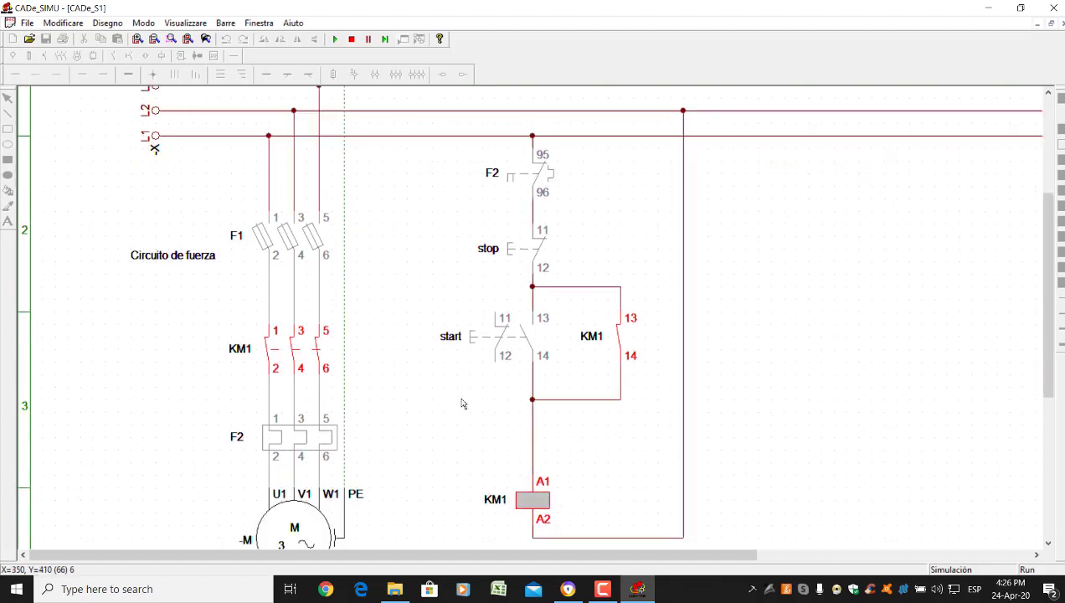
scroll(461, 401, "up", 2)
scroll(510, 432, "down", 2)
scroll(519, 497, "up", 1)
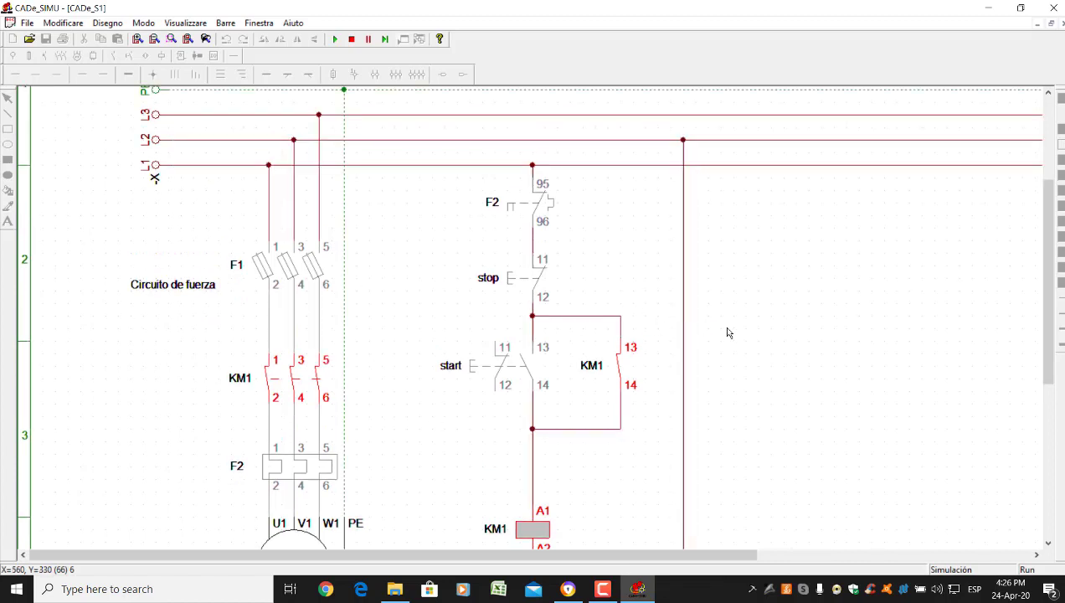
scroll(728, 332, "down", 1)
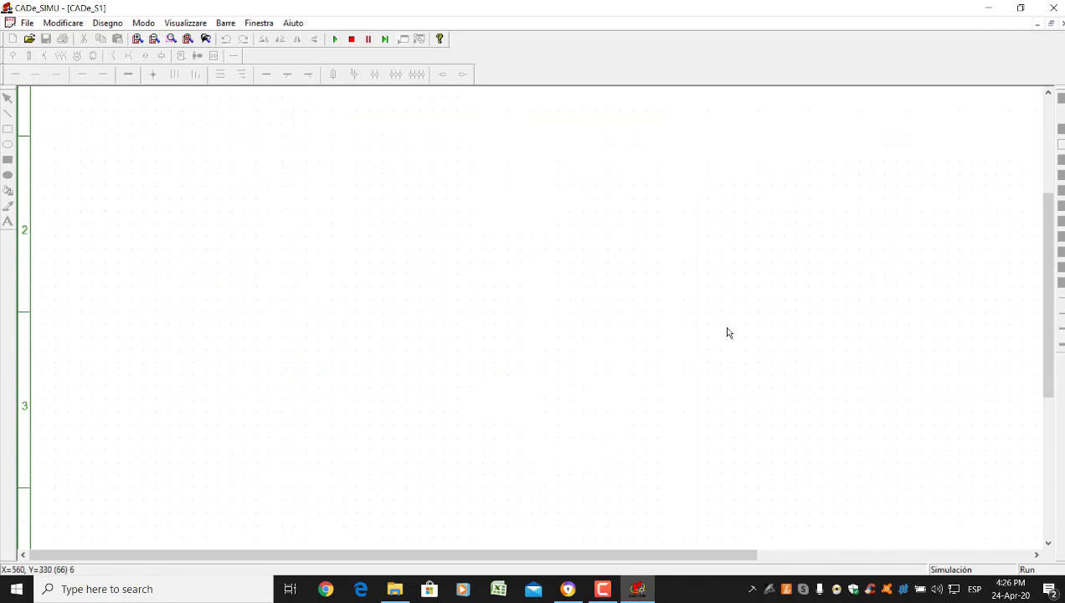
scroll(706, 288, "down", 1)
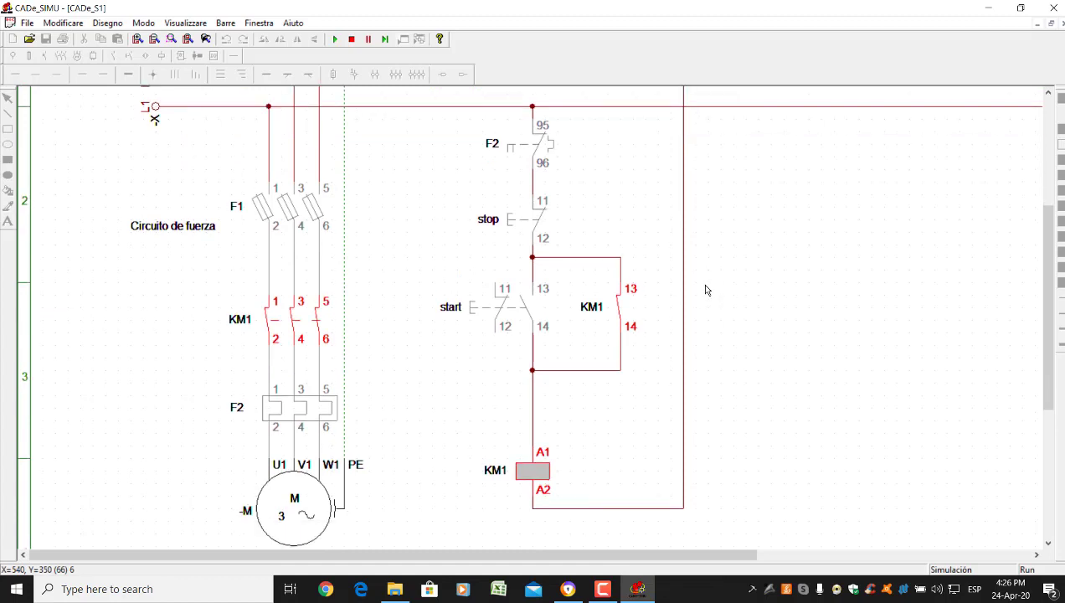
scroll(706, 292, "up", 2)
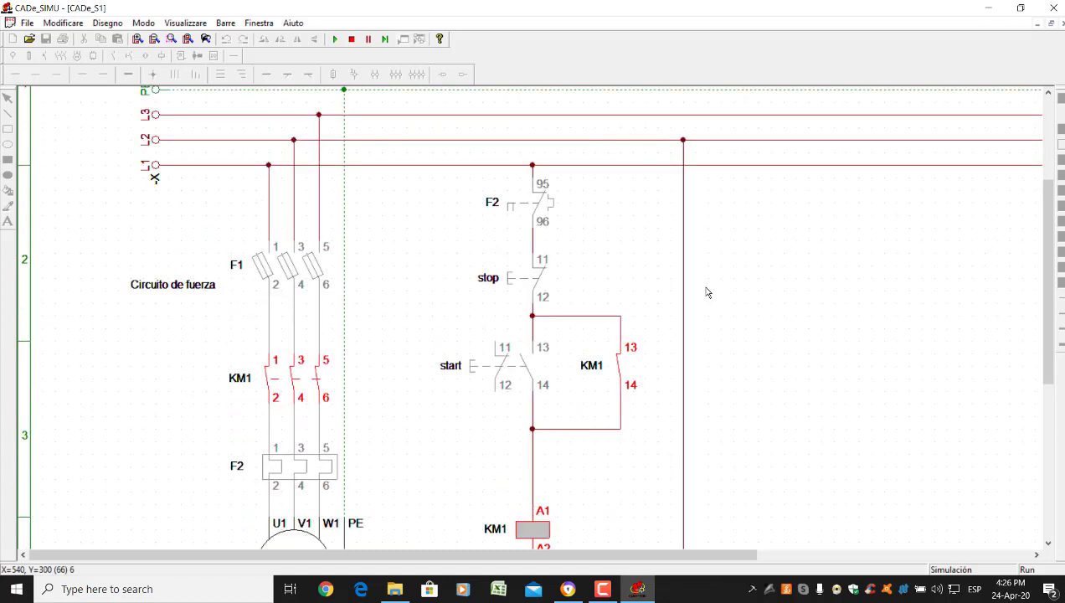